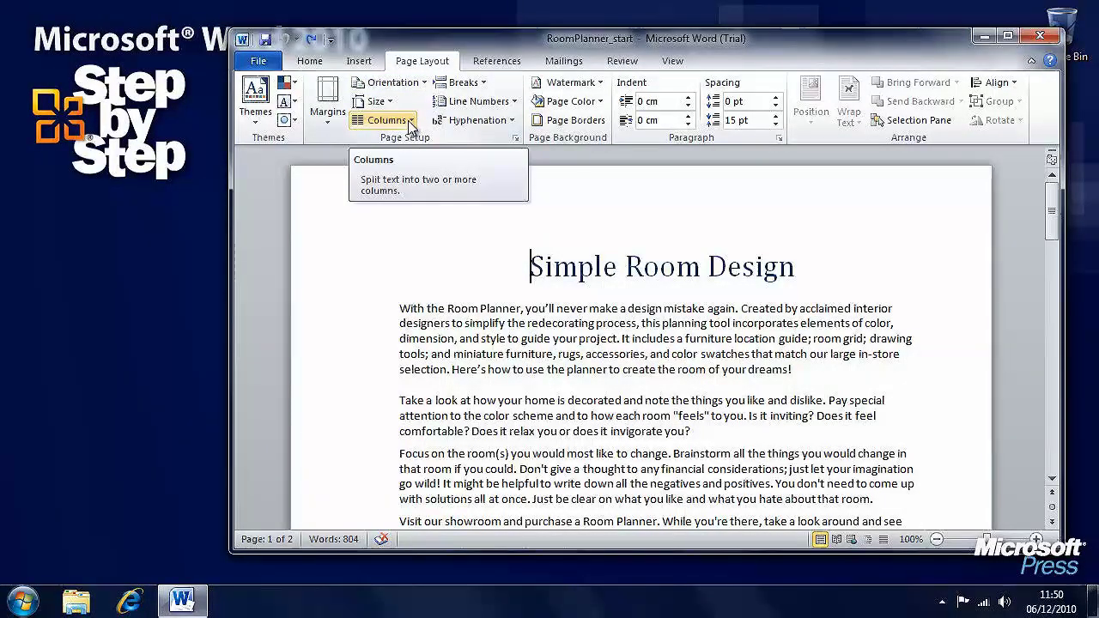
Step: Try a two-column layout on the document, then undo it
{"action": "left_click", "coordinate": [410, 124]}
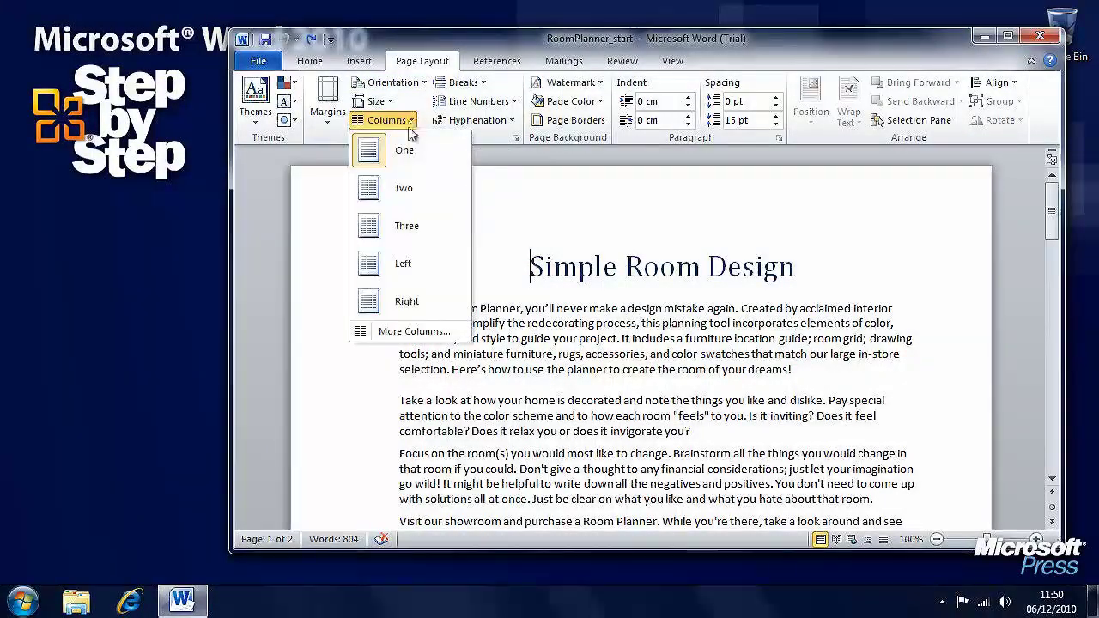
{"action": "left_click", "coordinate": [426, 196]}
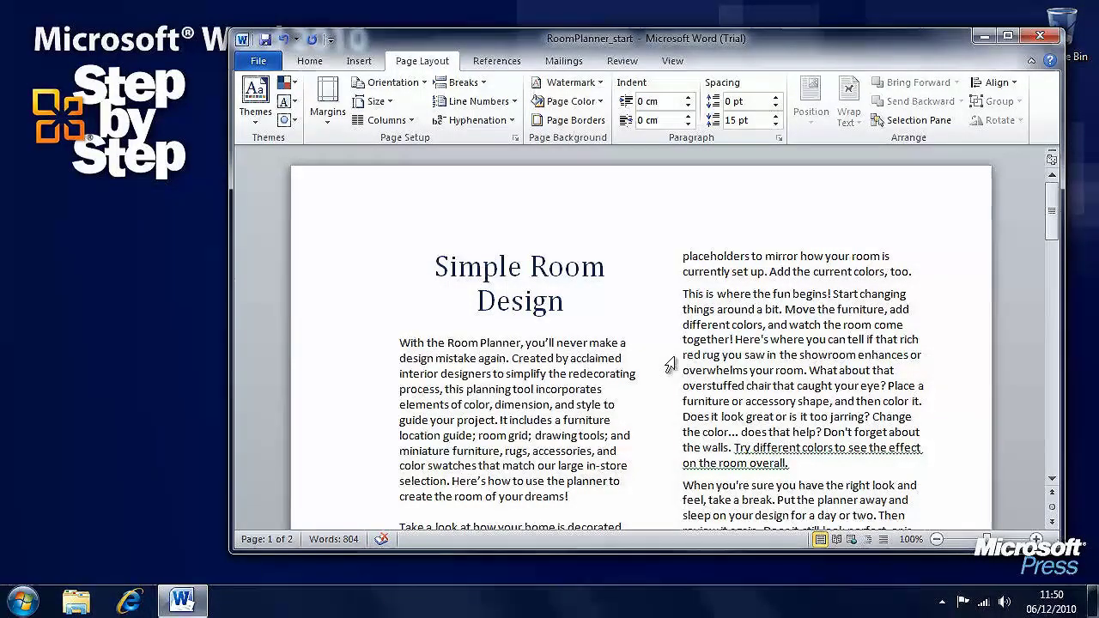
{"action": "left_click", "coordinate": [284, 40]}
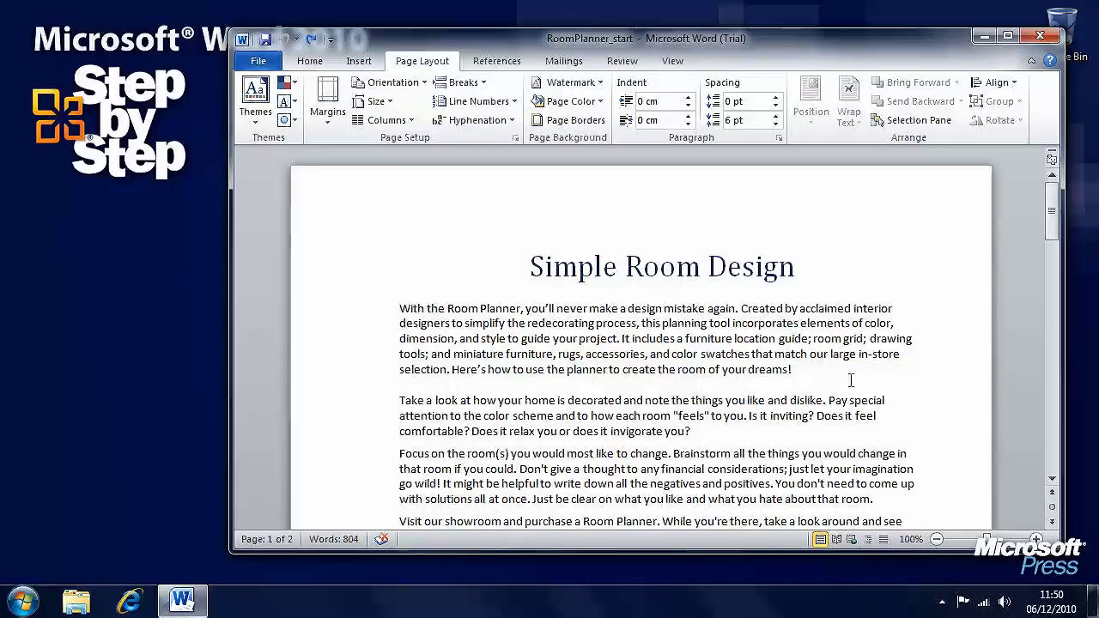
Step: Select the body text from 'Take a look' onward and set it in three columns
{"action": "left_click_drag", "start_coordinate": [1053, 225], "coordinate": [1053, 309]}
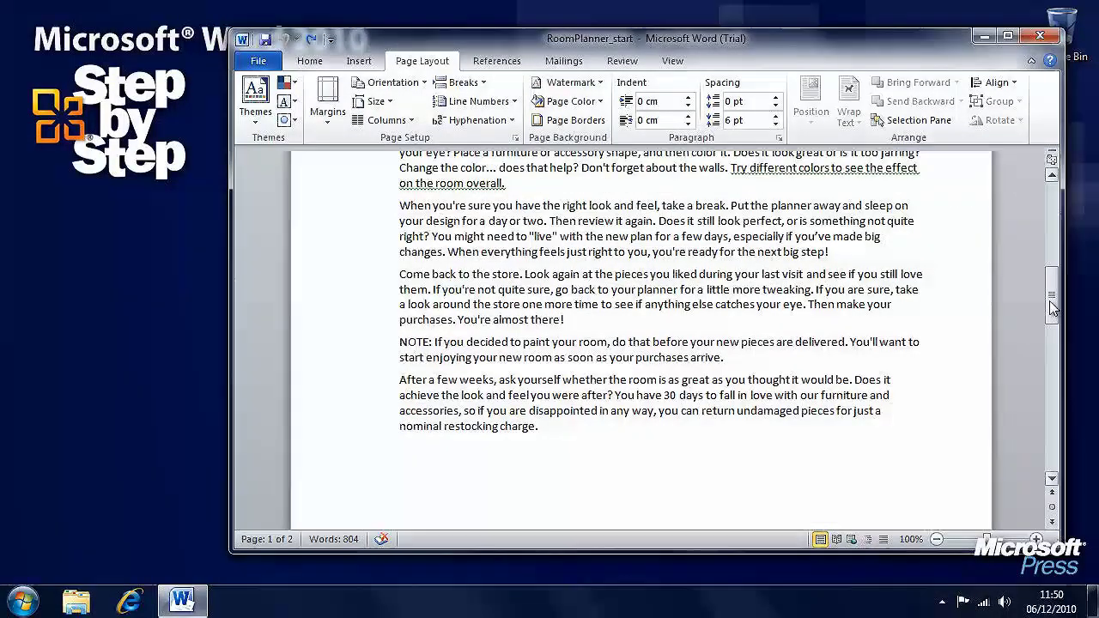
{"action": "left_click", "coordinate": [582, 319], "text": "shift"}
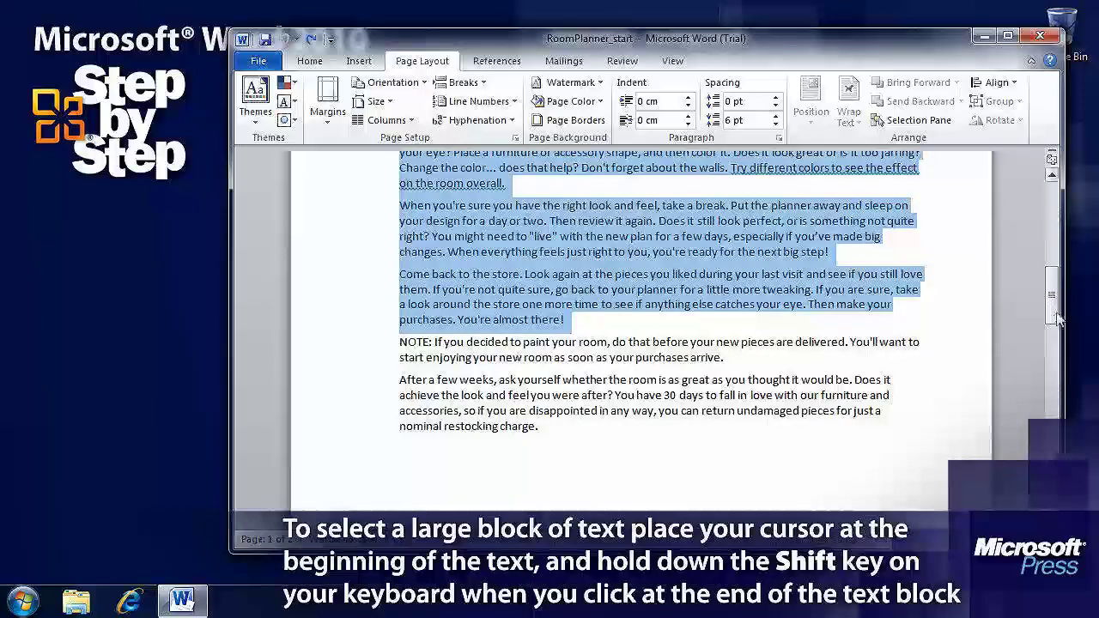
{"action": "left_click_drag", "start_coordinate": [1054, 314], "coordinate": [1055, 245]}
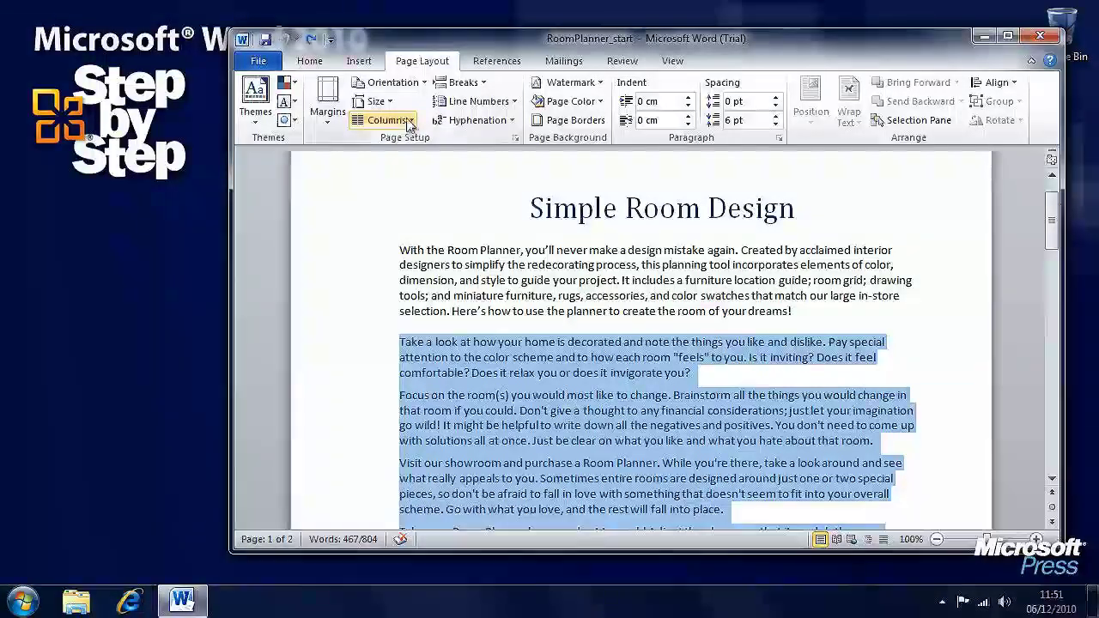
{"action": "left_click", "coordinate": [405, 121]}
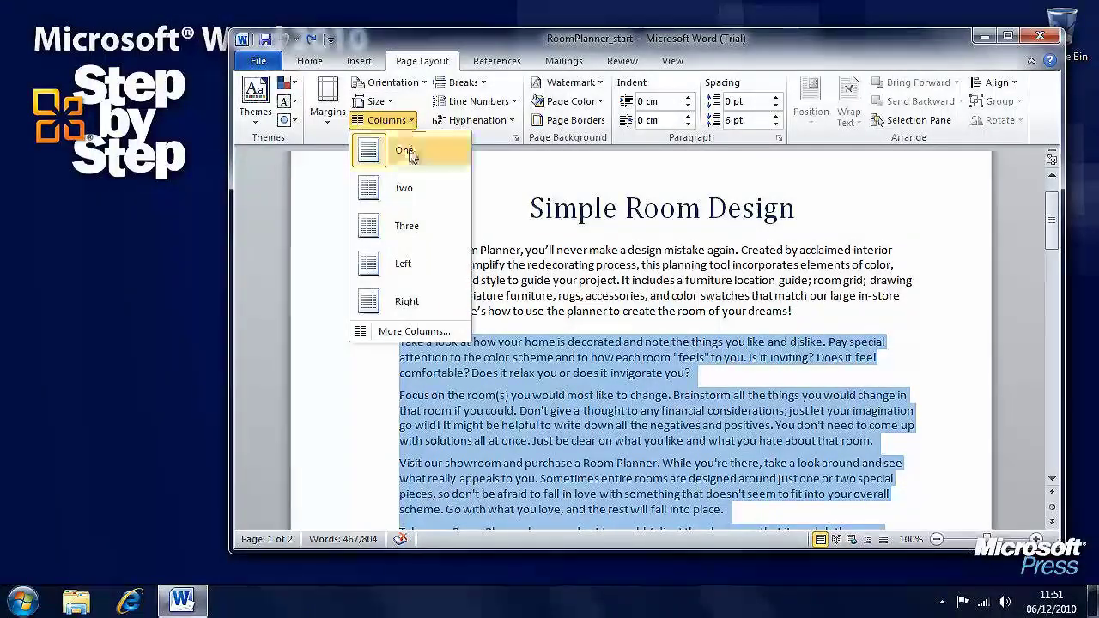
{"action": "left_click", "coordinate": [397, 226]}
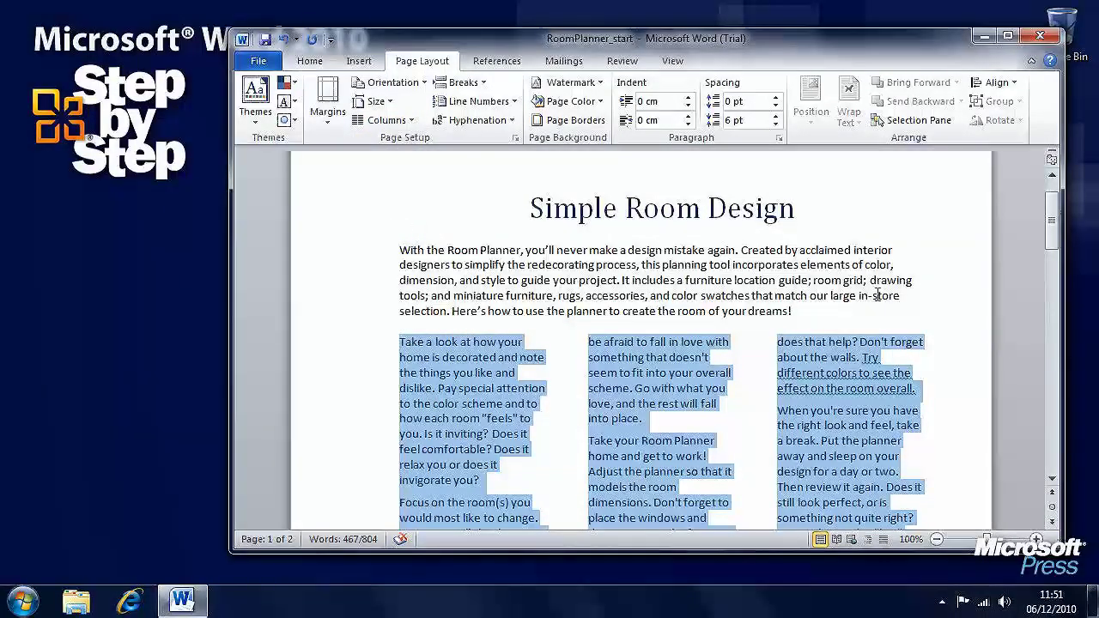
{"action": "mouse_move", "coordinate": [1058, 230]}
{"action": "left_mouse_down"}
{"action": "mouse_move", "coordinate": [1055, 286]}
{"action": "mouse_move", "coordinate": [1055, 218]}
{"action": "mouse_move", "coordinate": [1055, 232]}
{"action": "left_mouse_up"}
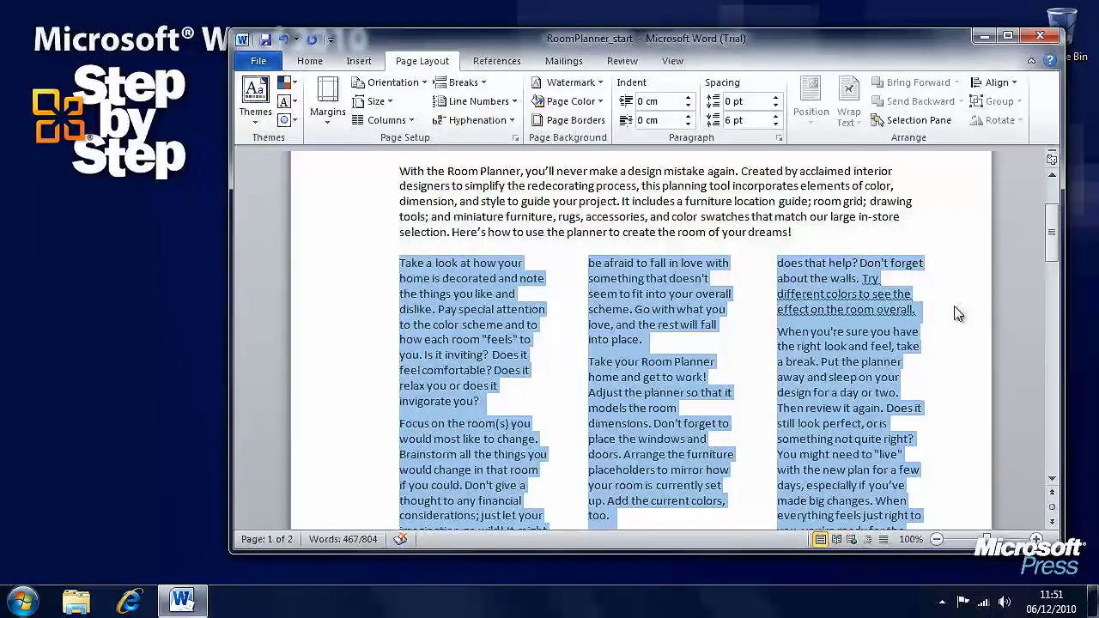
{"action": "left_click", "coordinate": [512, 123]}
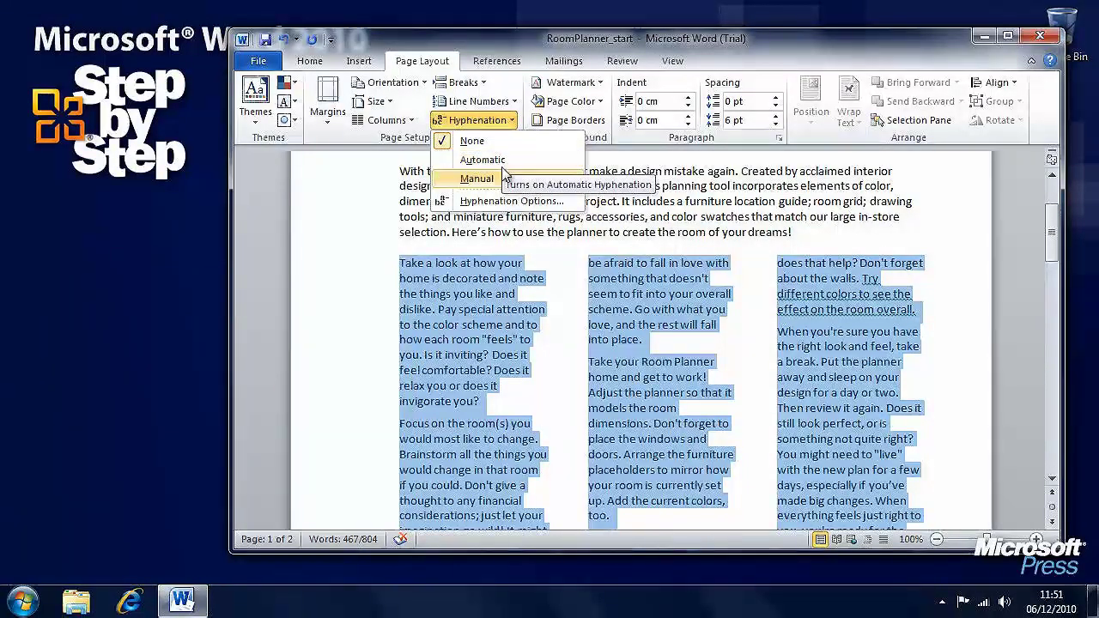
{"action": "left_click", "coordinate": [511, 201]}
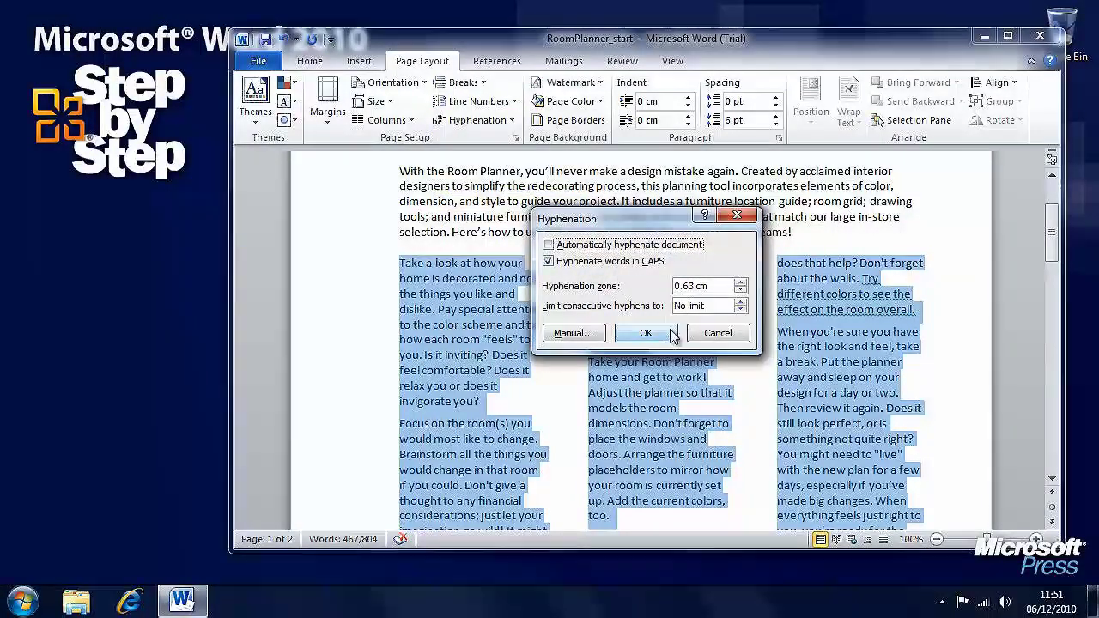
{"action": "left_click", "coordinate": [718, 333]}
{"action": "left_click", "coordinate": [506, 121]}
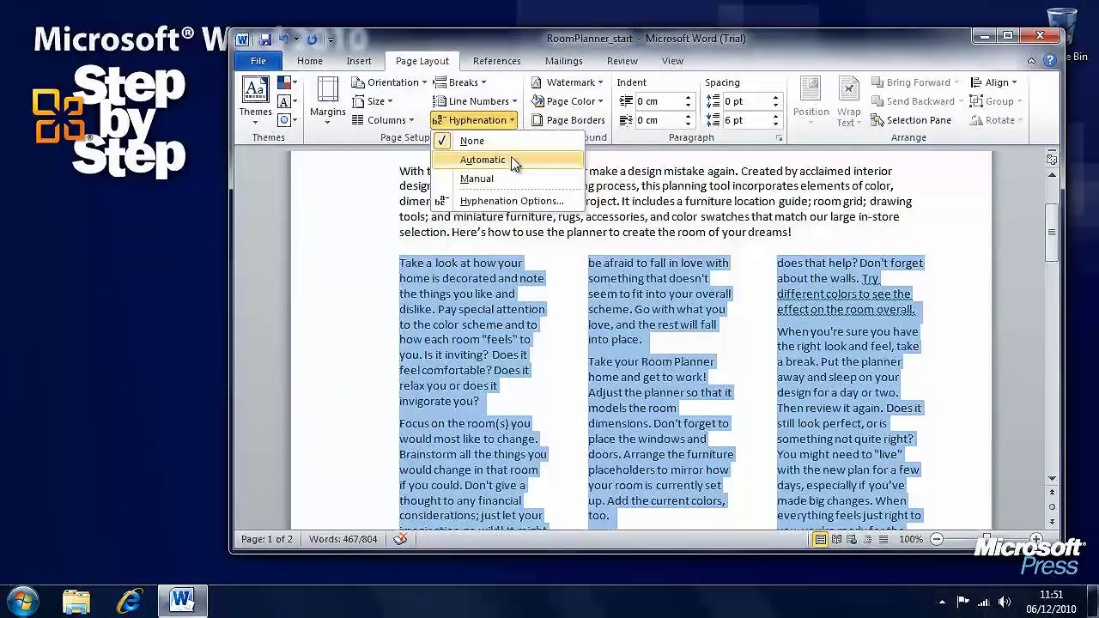
{"action": "left_click", "coordinate": [512, 159]}
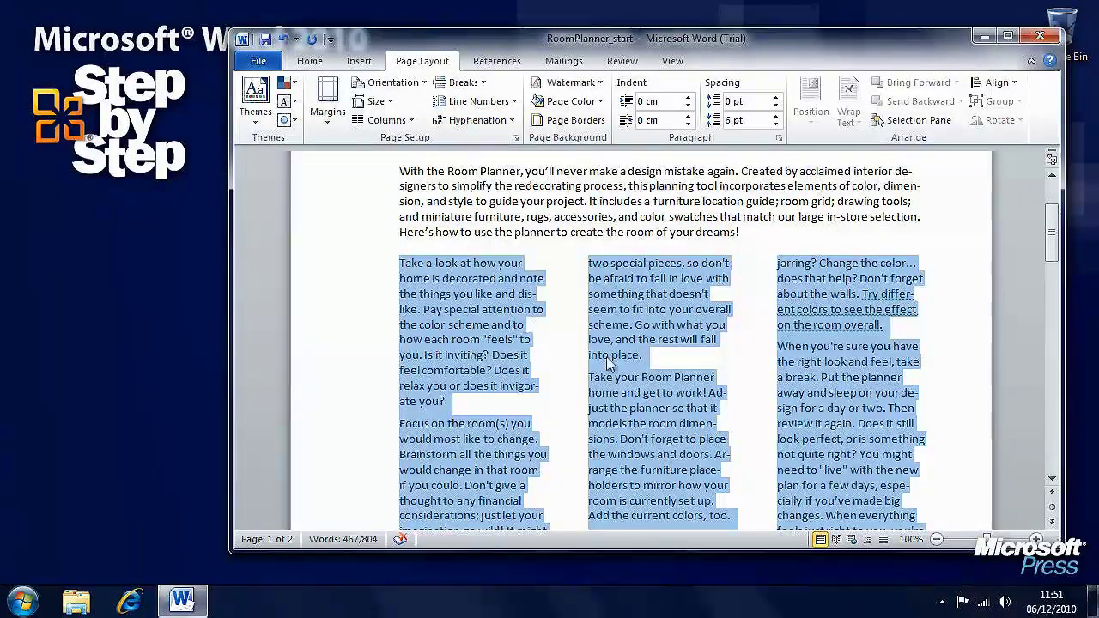
{"action": "left_click", "coordinate": [471, 120]}
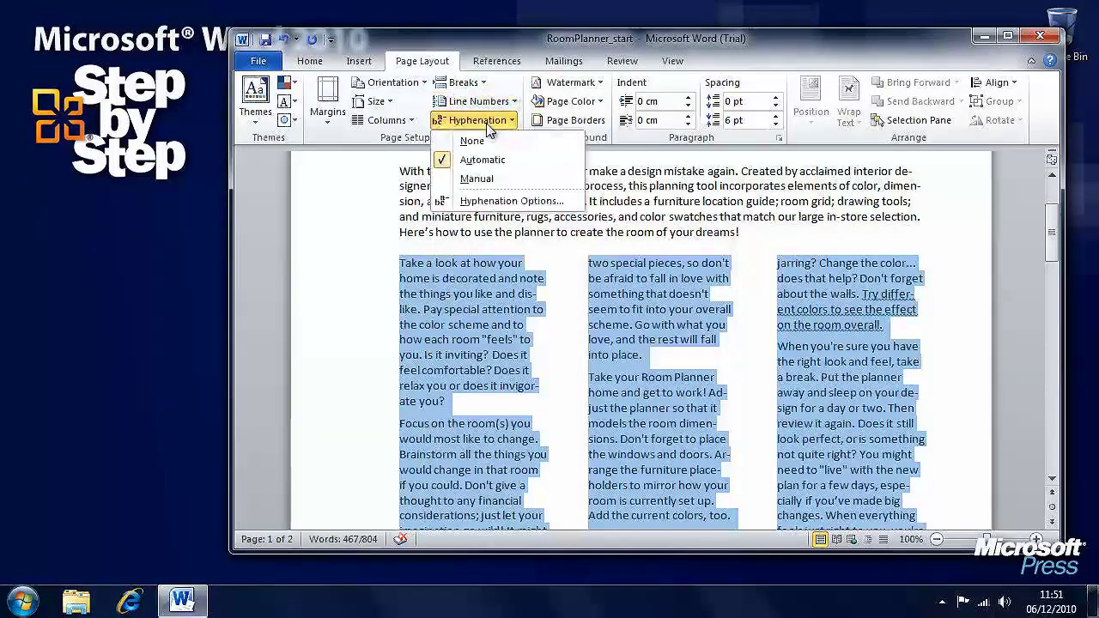
{"action": "left_click", "coordinate": [477, 142]}
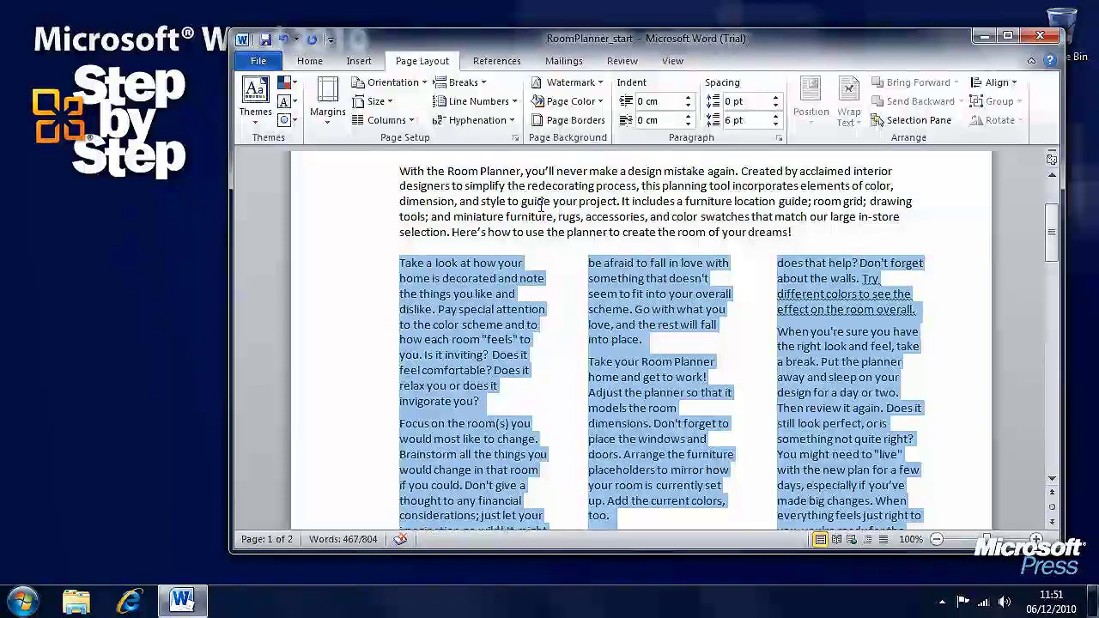
Step: Justify the three-column body text and review the result
{"action": "left_click", "coordinate": [309, 61]}
{"action": "left_click", "coordinate": [606, 115]}
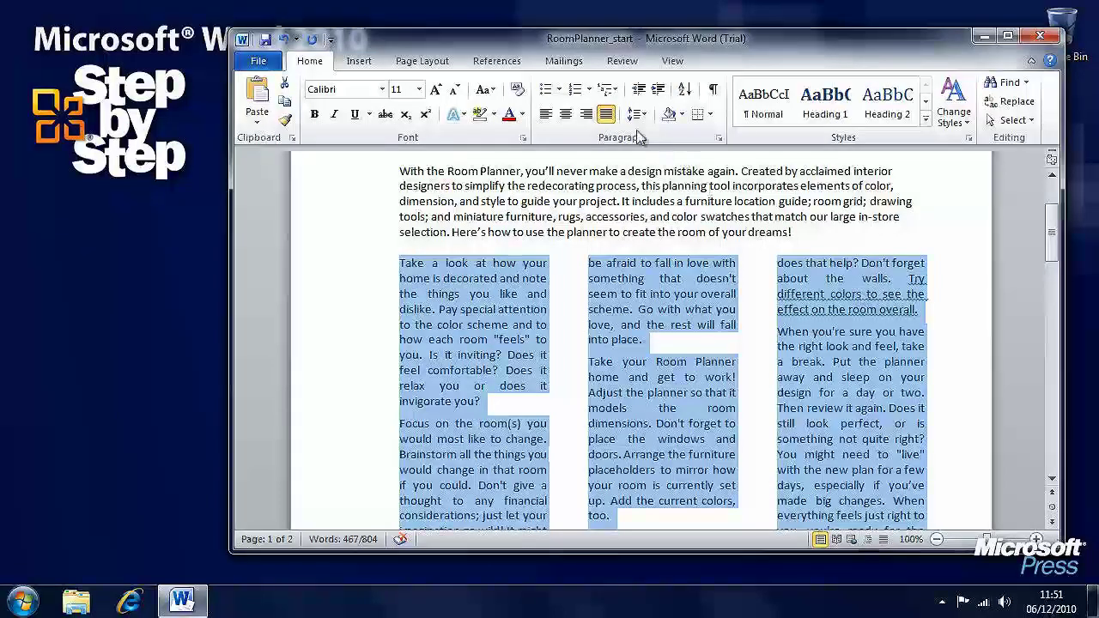
{"action": "left_click", "coordinate": [936, 301]}
{"action": "mouse_move", "coordinate": [1054, 232]}
{"action": "left_mouse_down"}
{"action": "mouse_move", "coordinate": [1053, 290]}
{"action": "mouse_move", "coordinate": [1054, 253]}
{"action": "left_mouse_up"}
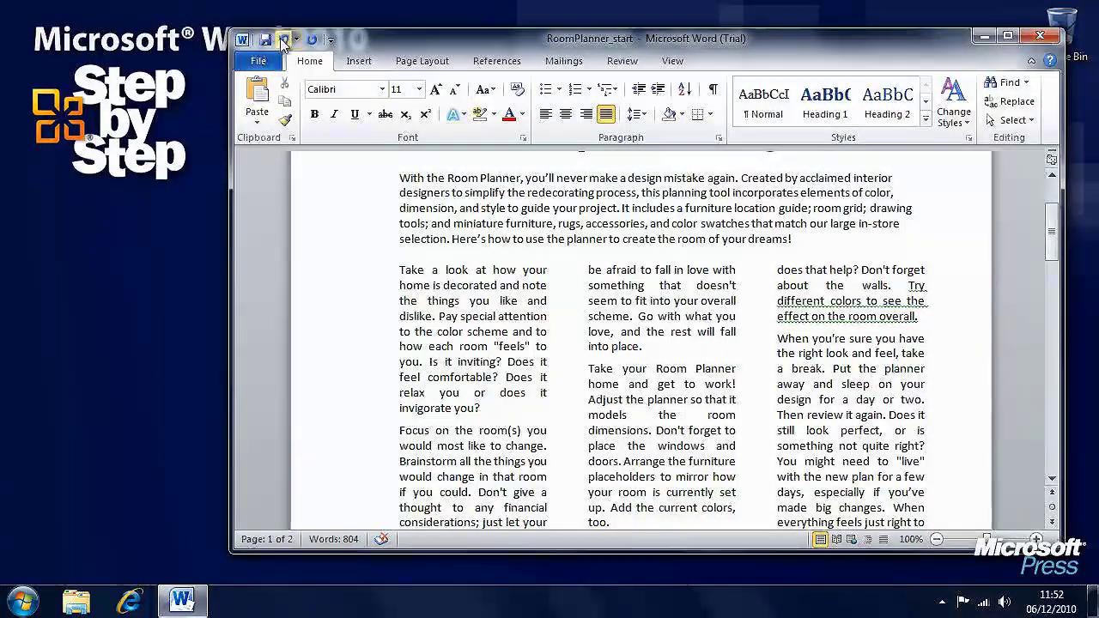
Step: Reselect the column text and set it back to left alignment
{"action": "left_click", "coordinate": [399, 270]}
{"action": "key", "text": "ctrl+shift+End"}
{"action": "key", "text": "ctrl+l"}
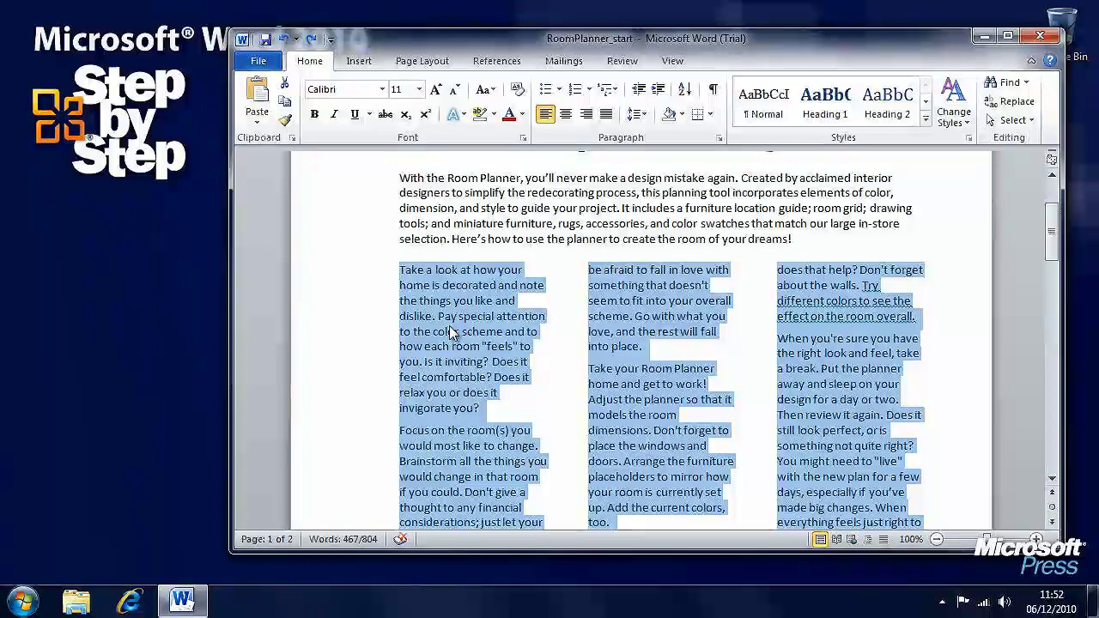
Step: Open the More Columns dialog and adjust the number of columns with the spinner
{"action": "left_click", "coordinate": [422, 61]}
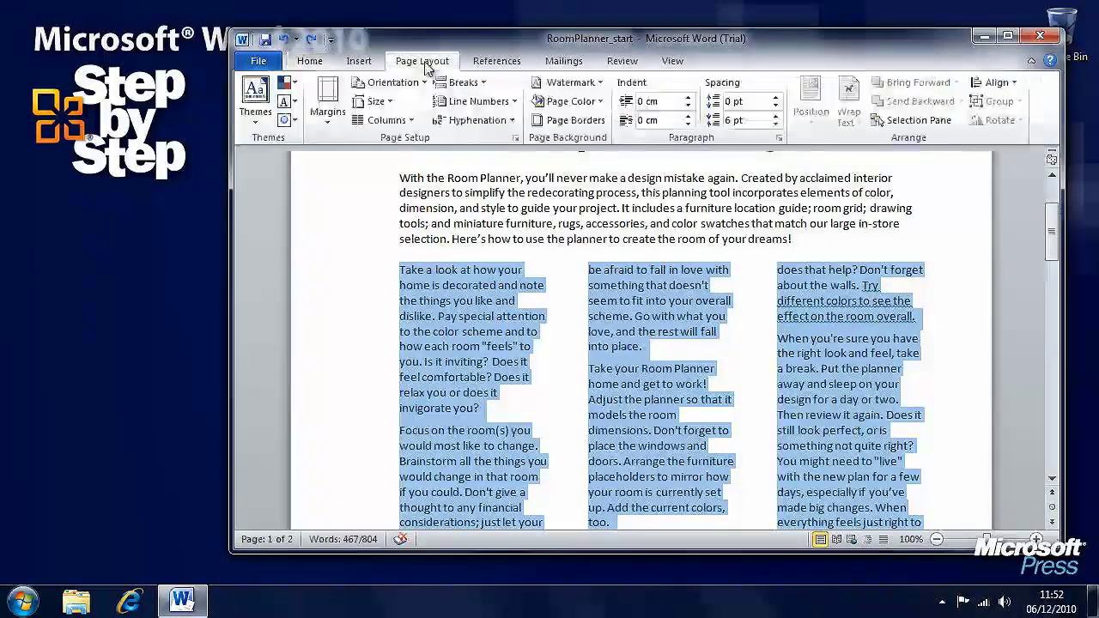
{"action": "left_click", "coordinate": [412, 121]}
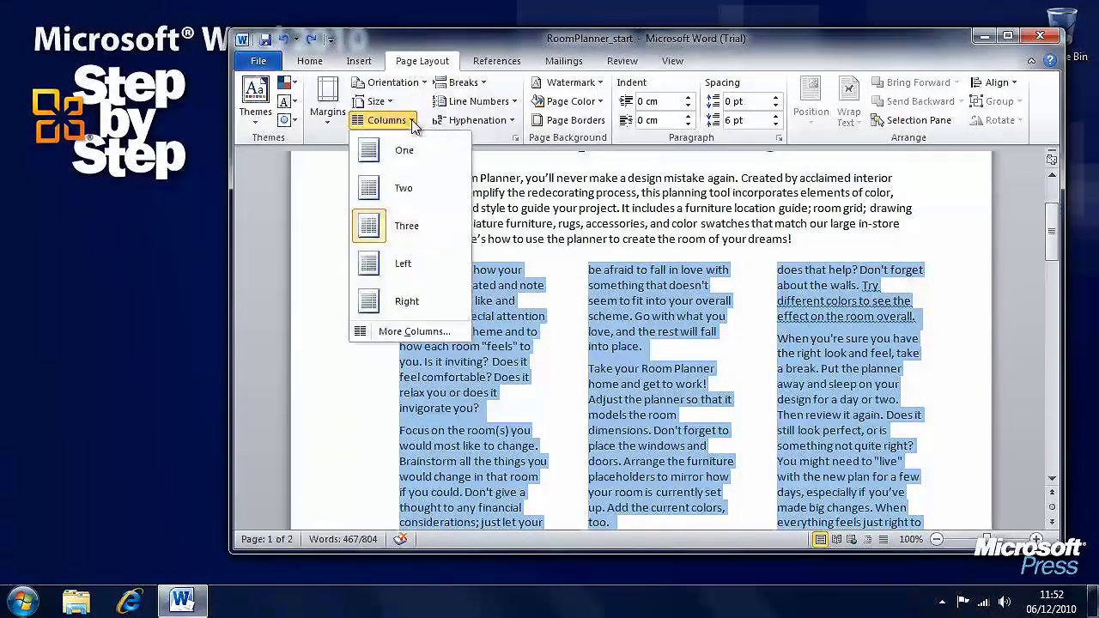
{"action": "left_click", "coordinate": [429, 333]}
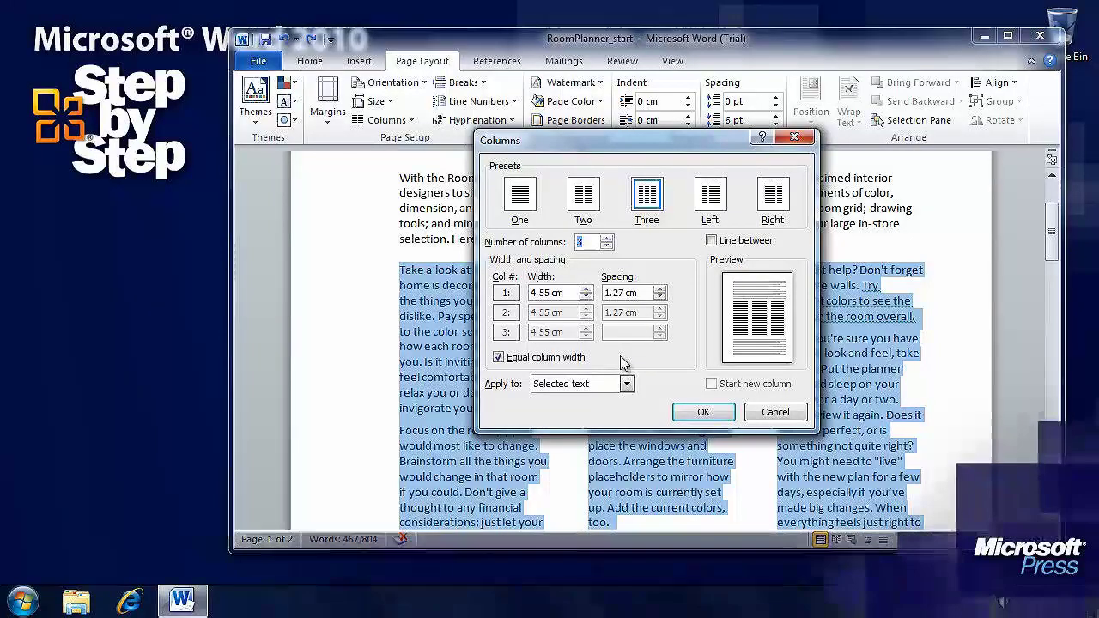
{"action": "left_click", "coordinate": [606, 238]}
{"action": "left_click", "coordinate": [606, 238]}
{"action": "left_click", "coordinate": [607, 238]}
{"action": "left_click", "coordinate": [606, 238]}
{"action": "left_click", "coordinate": [606, 237]}
{"action": "left_click", "coordinate": [606, 237]}
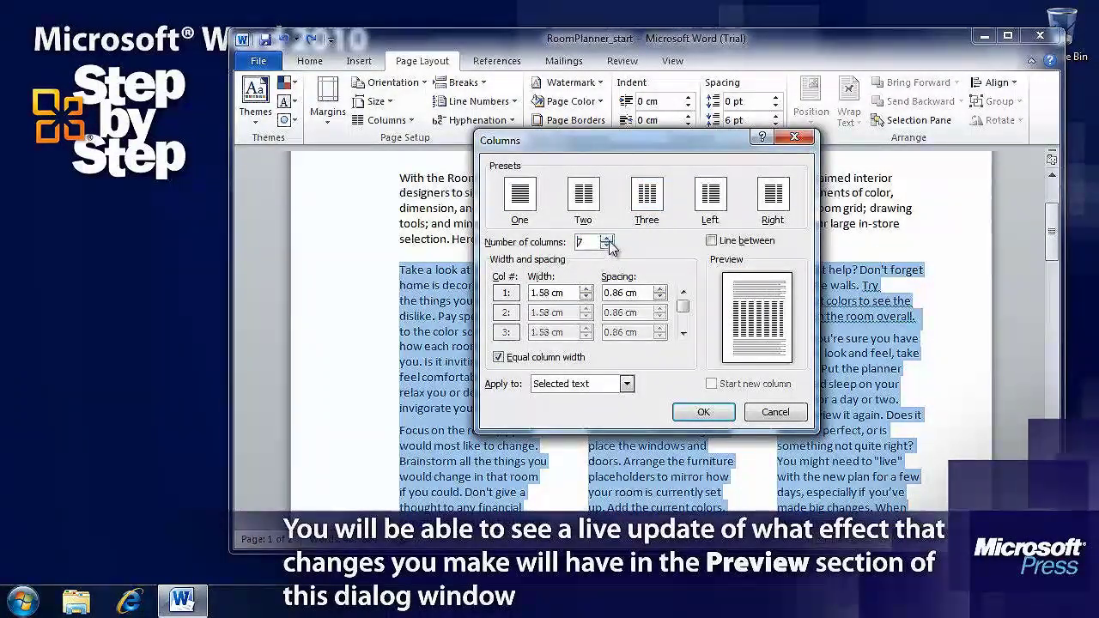
{"action": "left_click", "coordinate": [606, 245]}
{"action": "left_click", "coordinate": [606, 246]}
{"action": "left_click", "coordinate": [606, 246]}
{"action": "left_click", "coordinate": [606, 246]}
{"action": "left_click", "coordinate": [606, 246]}
{"action": "left_click", "coordinate": [607, 245]}
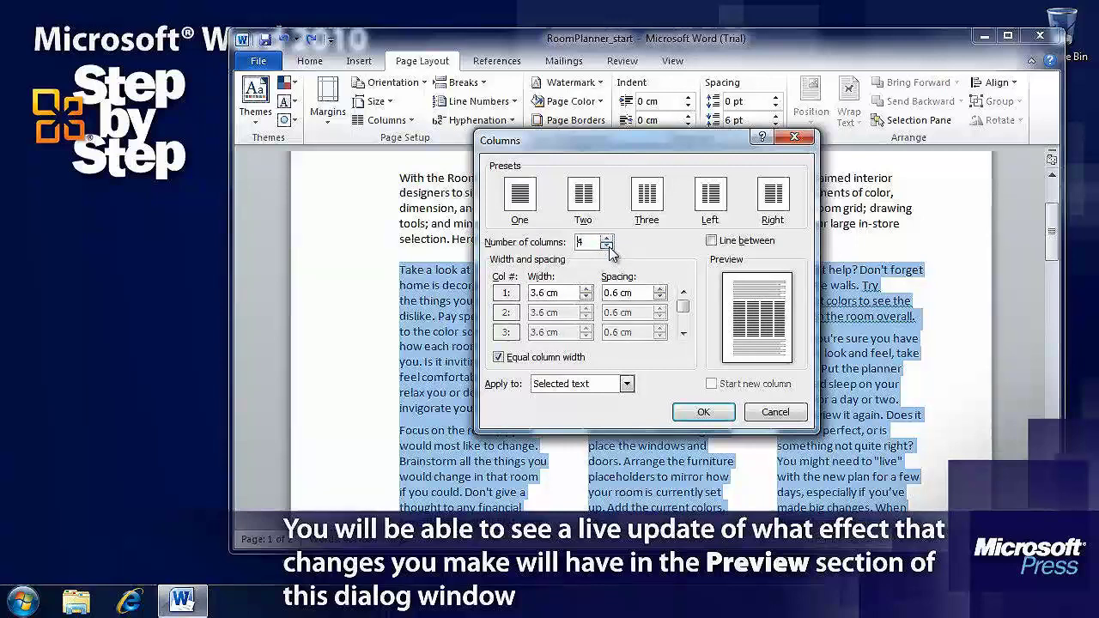
{"action": "left_click", "coordinate": [606, 246]}
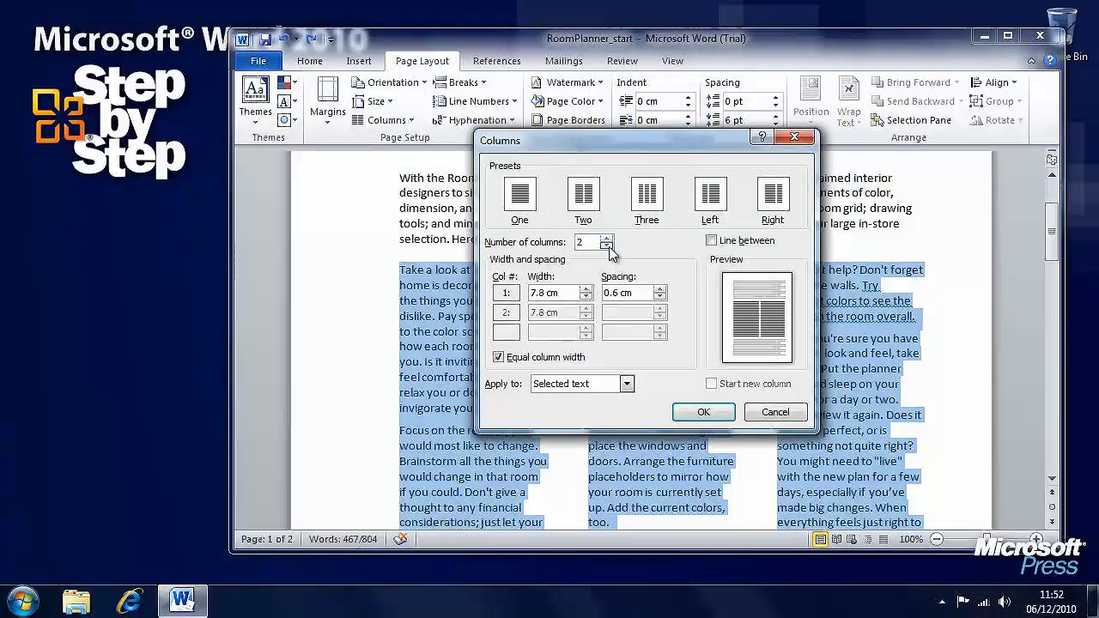
Step: Choose the Left preset: columns 4.55 cm and 10.38 cm wide, 1.27 cm apart
{"action": "left_click", "coordinate": [711, 195]}
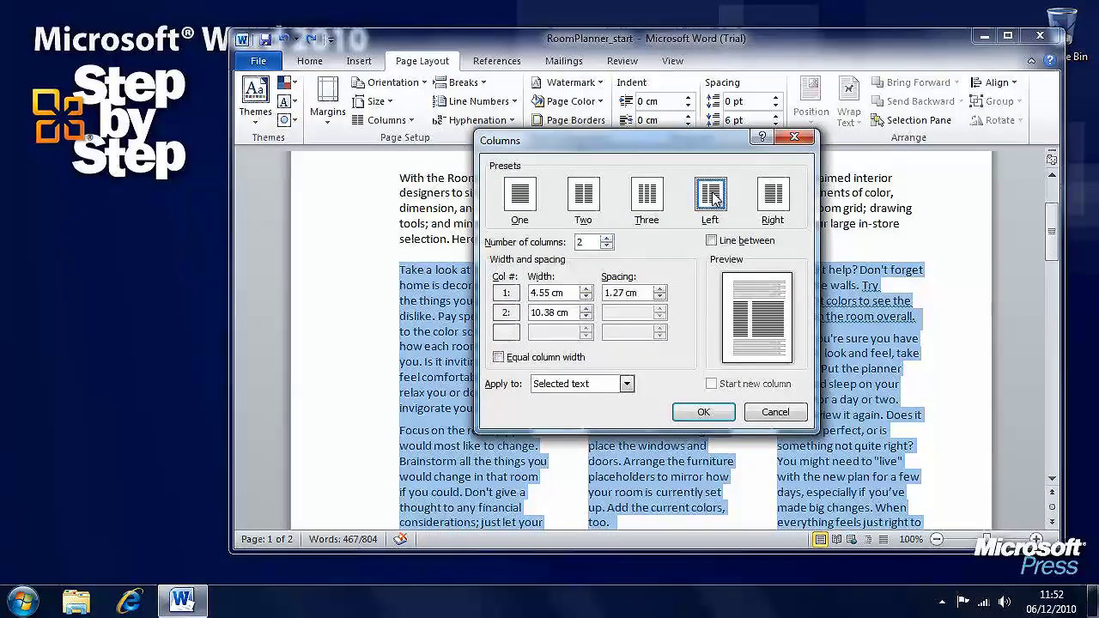
{"action": "left_click", "coordinate": [776, 196]}
{"action": "left_click", "coordinate": [711, 196]}
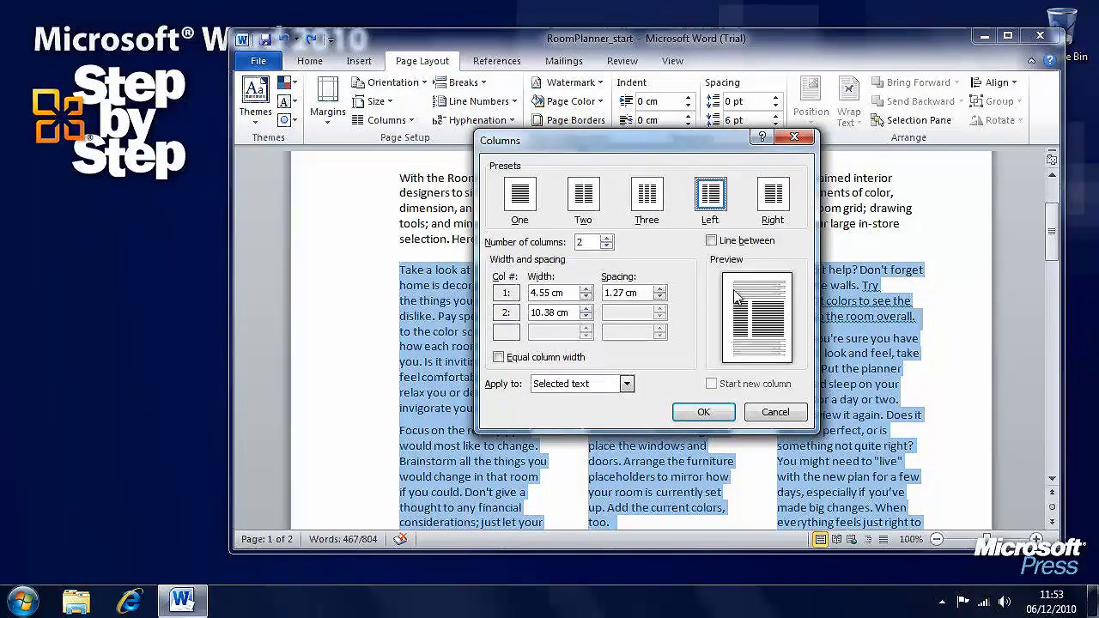
Step: Turn on Line between, pick three equal 4.55 cm columns, and apply
{"action": "left_click", "coordinate": [712, 241]}
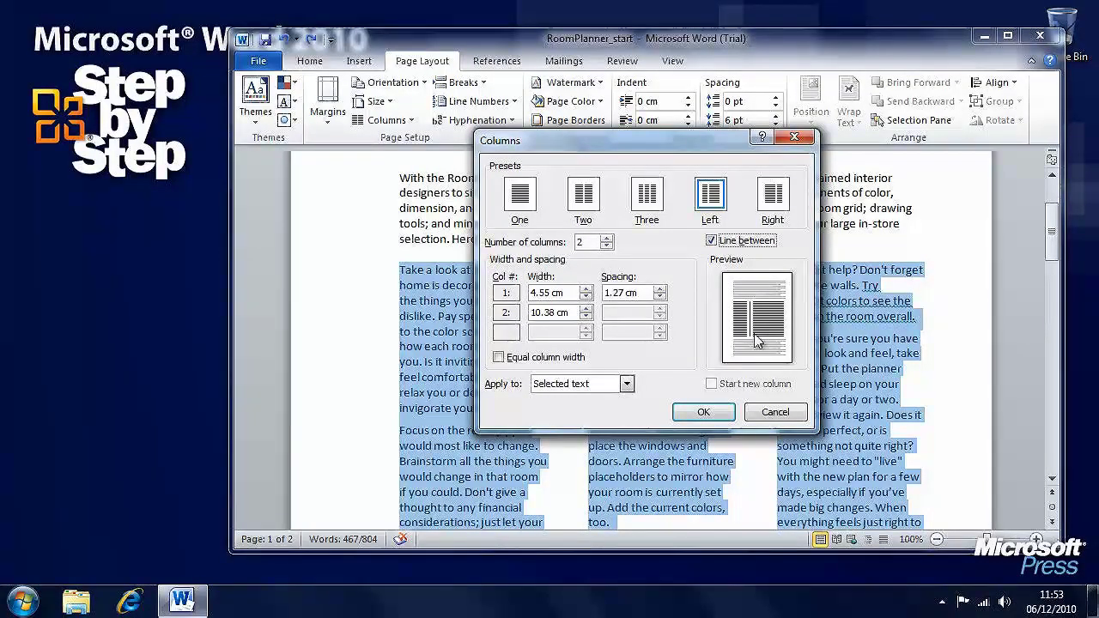
{"action": "left_click", "coordinate": [593, 197]}
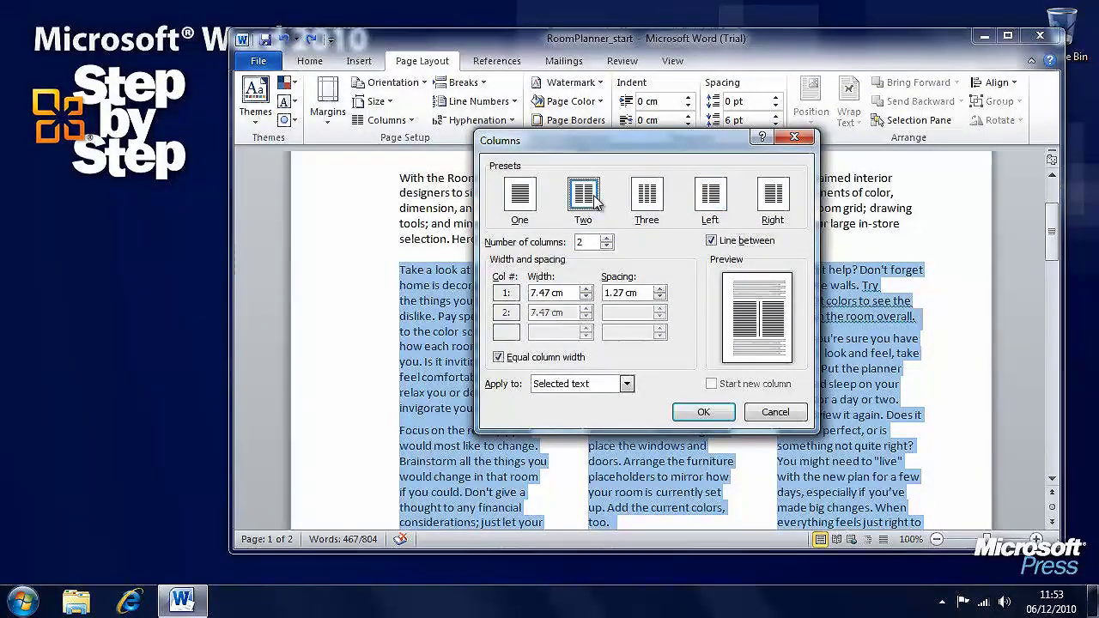
{"action": "left_click", "coordinate": [648, 197]}
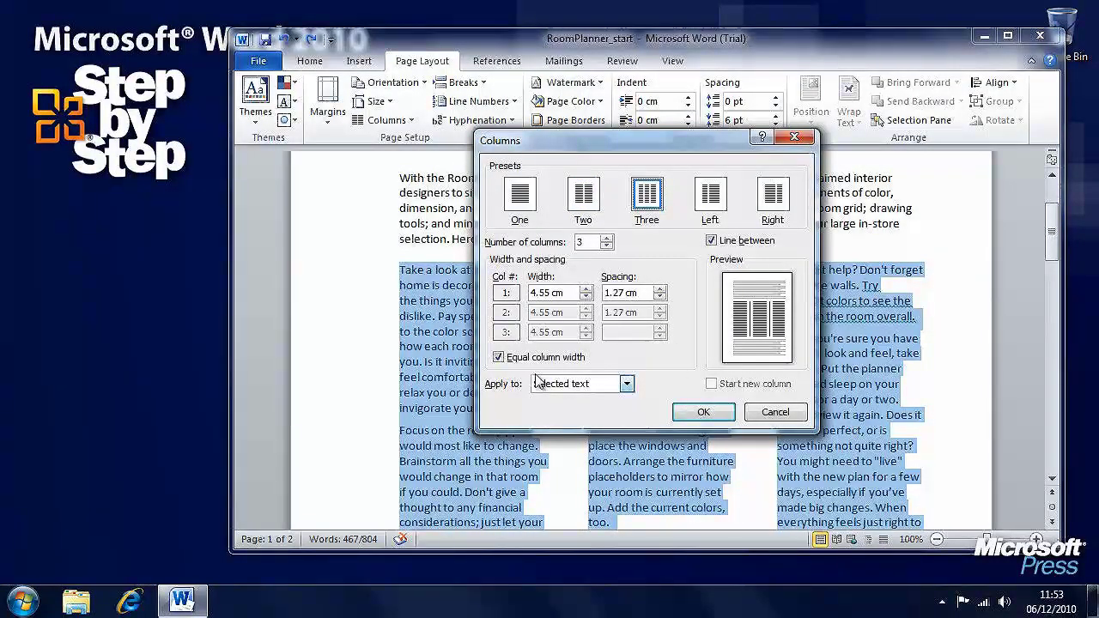
{"action": "left_click", "coordinate": [500, 359]}
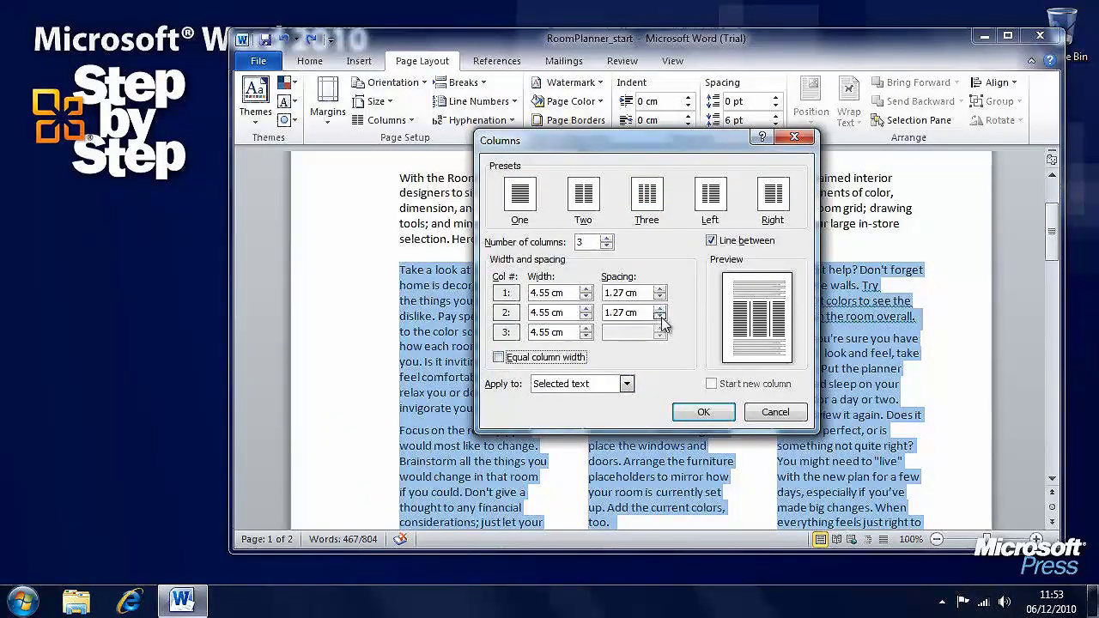
{"action": "left_click", "coordinate": [704, 413]}
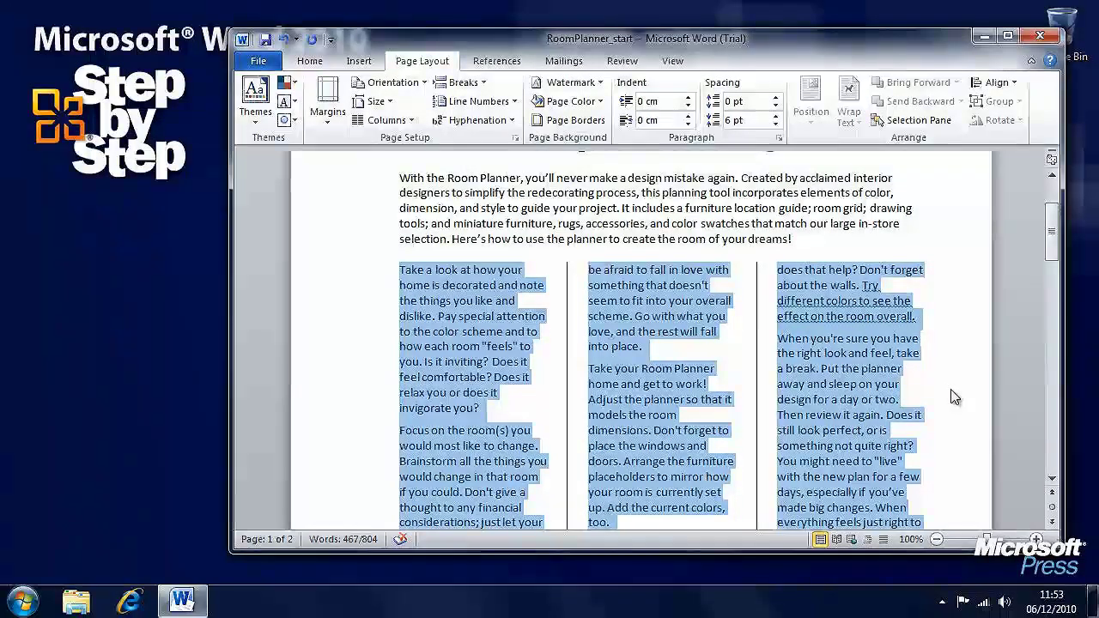
Step: Insert an empty paragraph just before the 'NOTE:' paragraph
{"action": "left_click_drag", "start_coordinate": [1052, 247], "coordinate": [1051, 224]}
{"action": "left_click", "coordinate": [957, 360]}
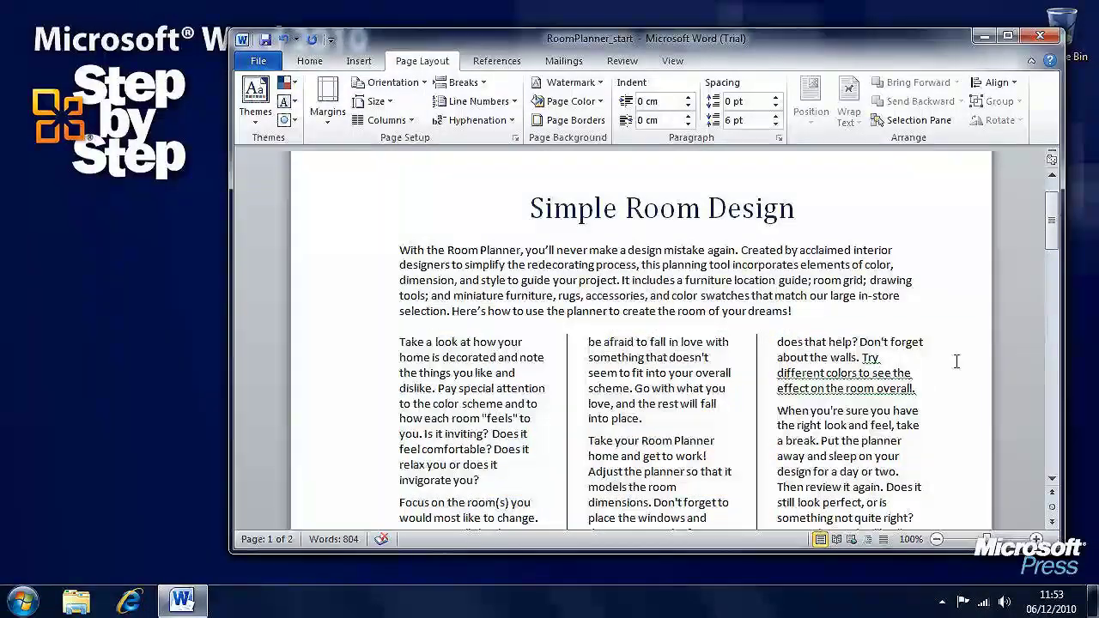
{"action": "scroll", "coordinate": [957, 361], "scroll_direction": "down", "scroll_amount": 5}
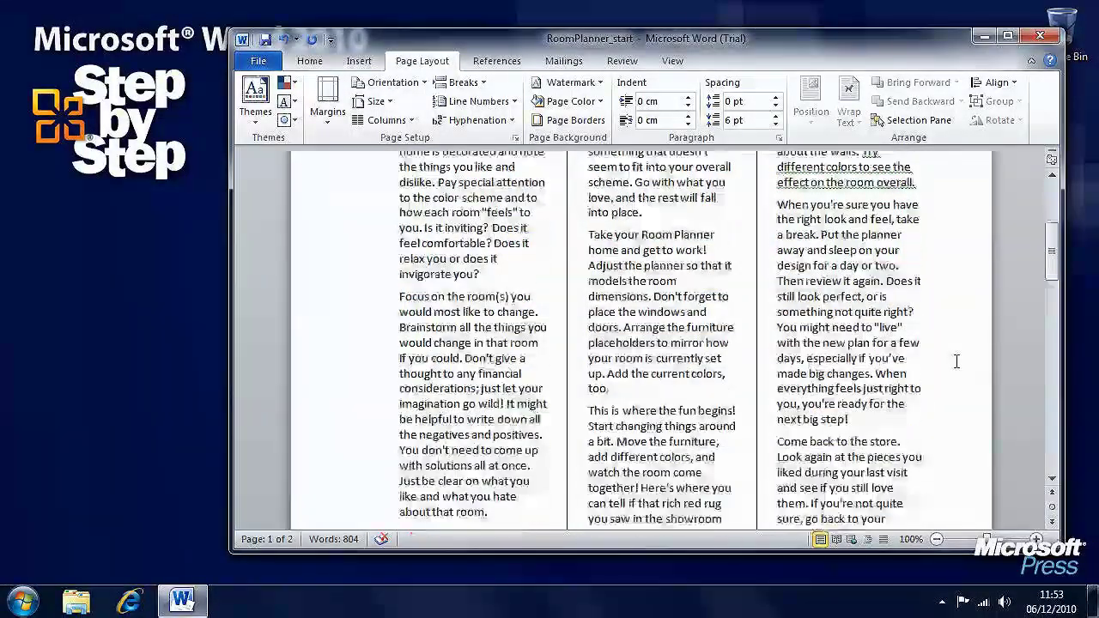
{"action": "scroll", "coordinate": [957, 362], "scroll_direction": "down", "scroll_amount": 5}
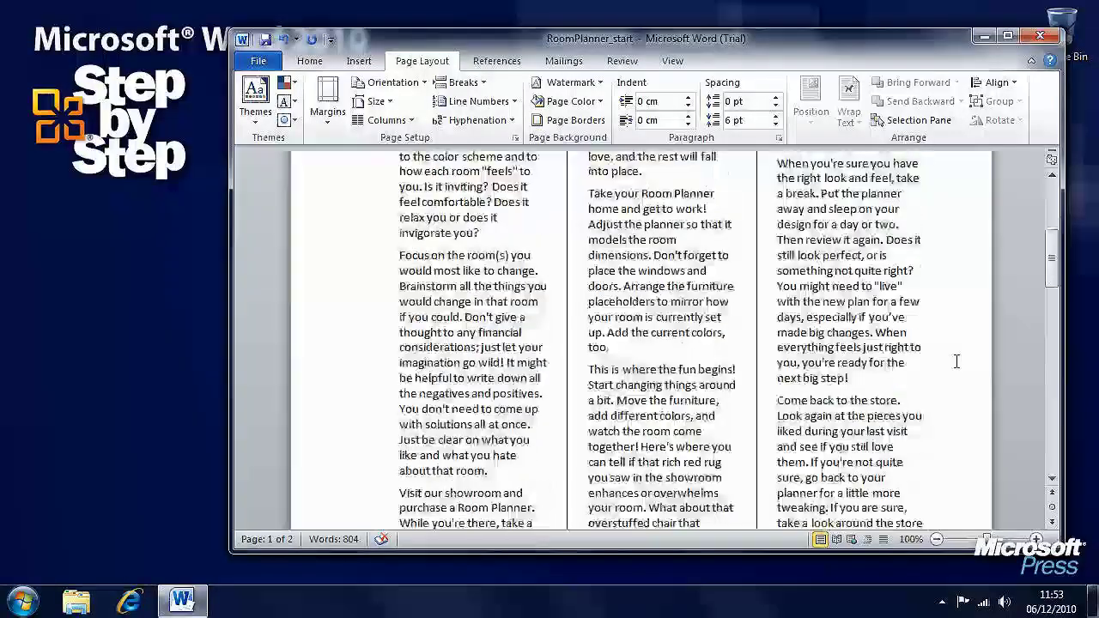
{"action": "scroll", "coordinate": [957, 361], "scroll_direction": "down", "scroll_amount": 4}
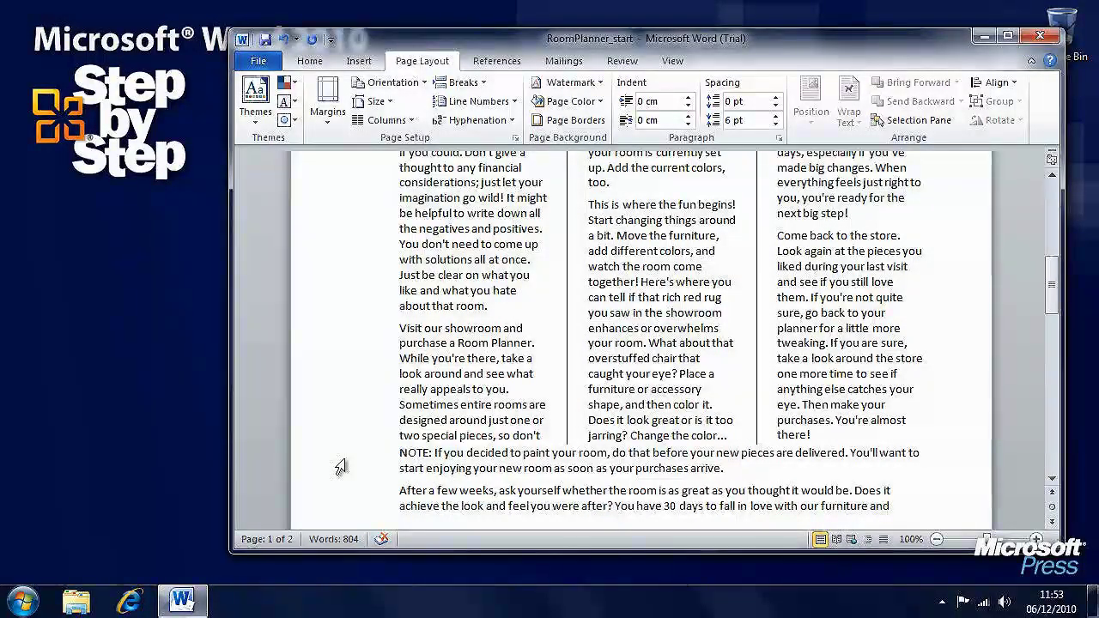
{"action": "key", "text": "Return"}
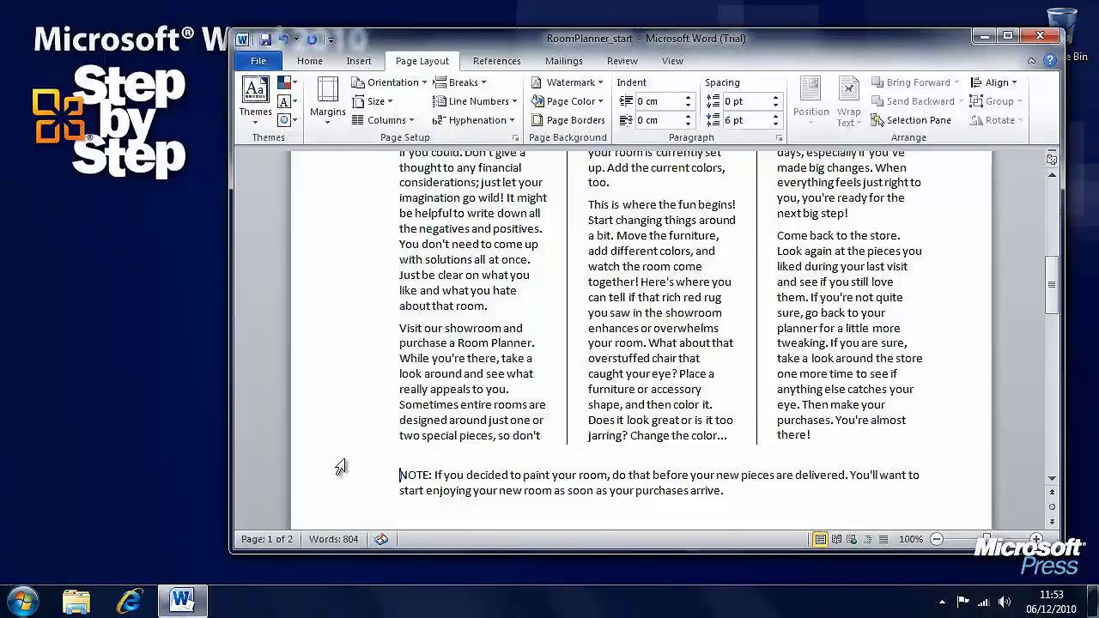
{"action": "left_click_drag", "start_coordinate": [1051, 302], "coordinate": [1051, 240]}
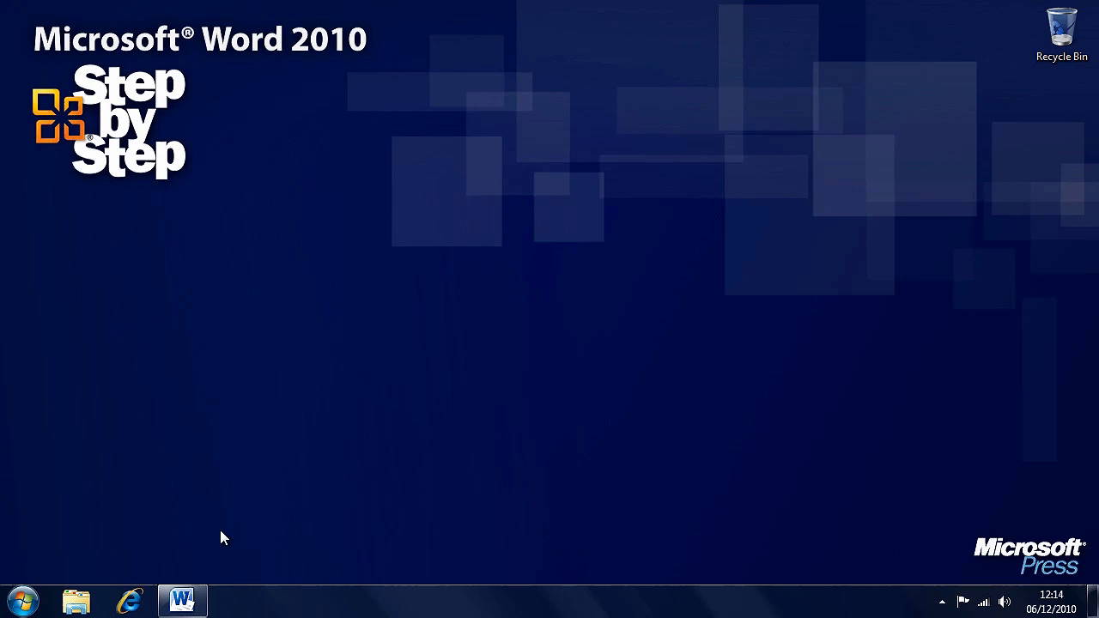
Step: Restore the Word window and turn on the rulers from the View tab
{"action": "left_click", "coordinate": [182, 601]}
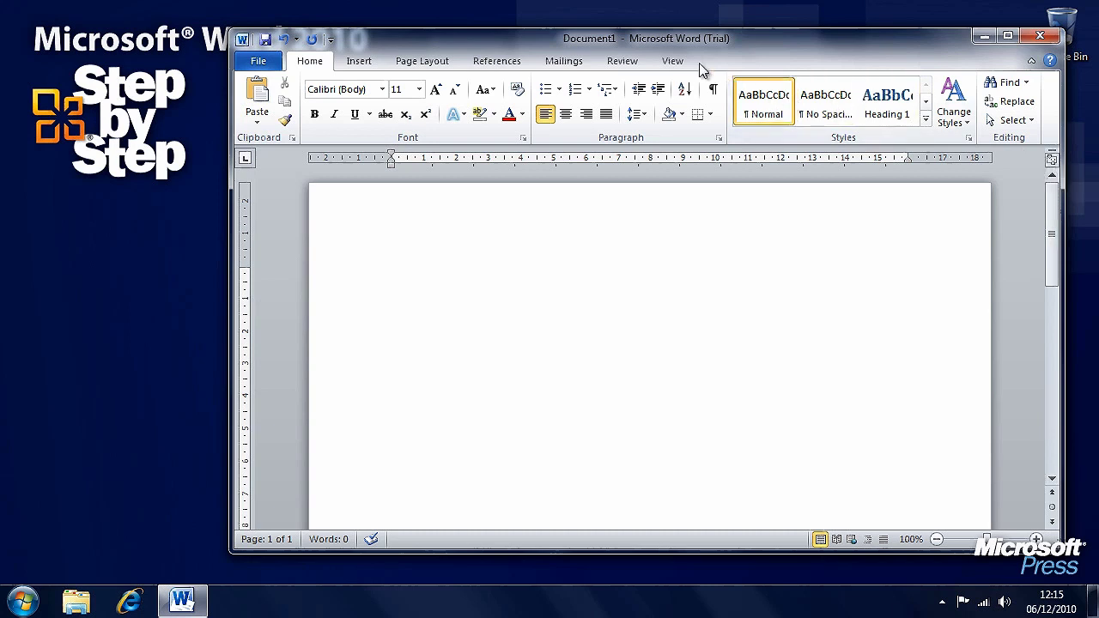
{"action": "left_click", "coordinate": [672, 64]}
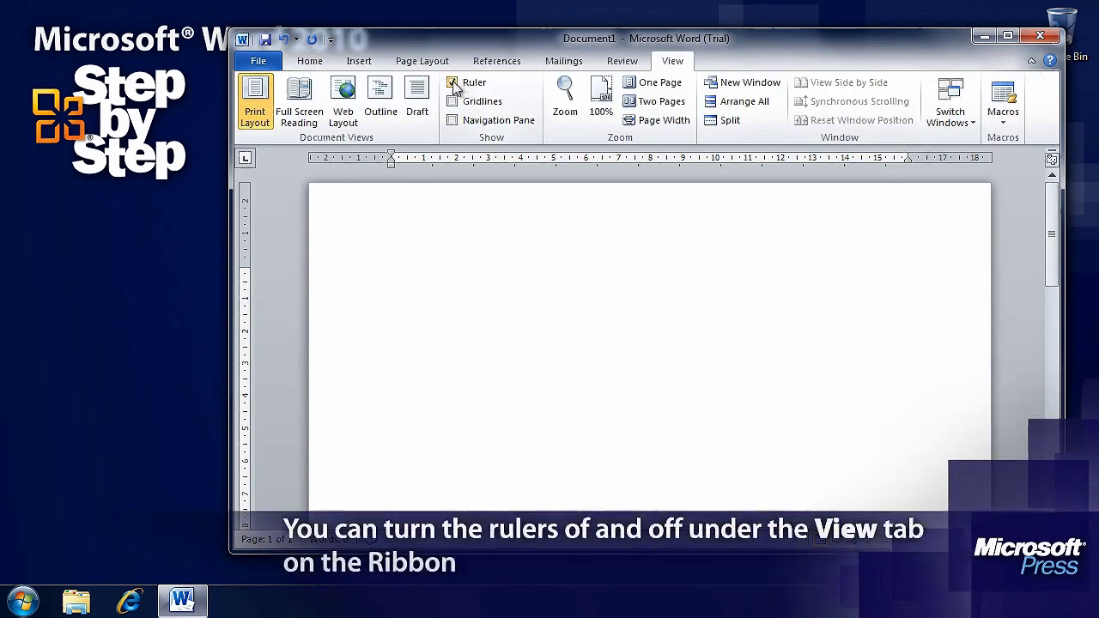
{"action": "left_click", "coordinate": [311, 62]}
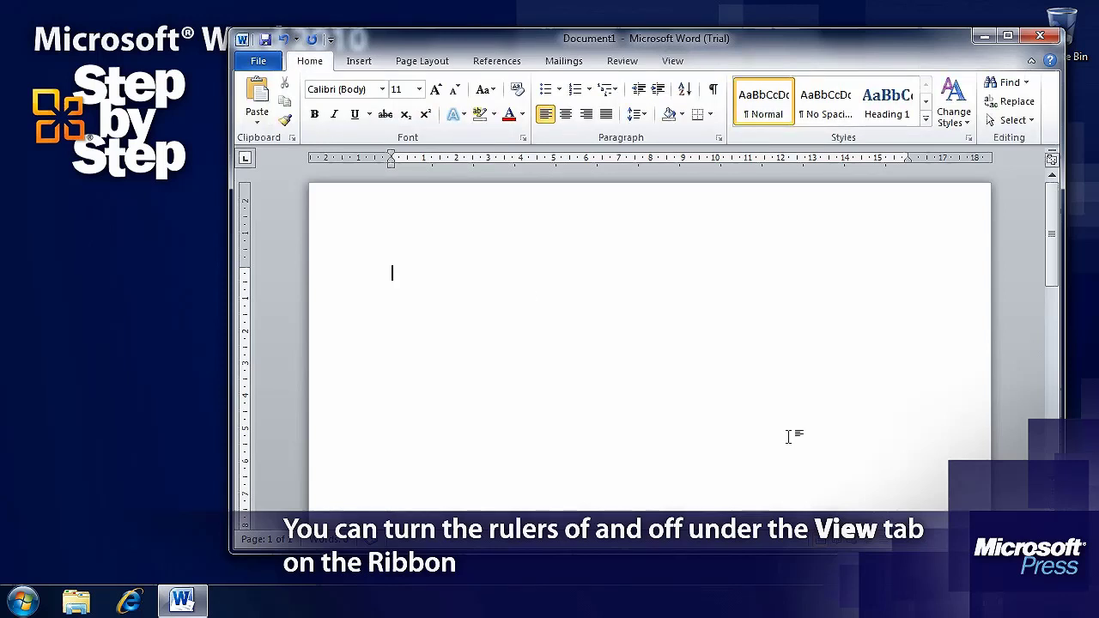
Step: Type the tab-separated heading row Location, Discount Applies, Hourly Rate
{"action": "type", "text": "Location"}
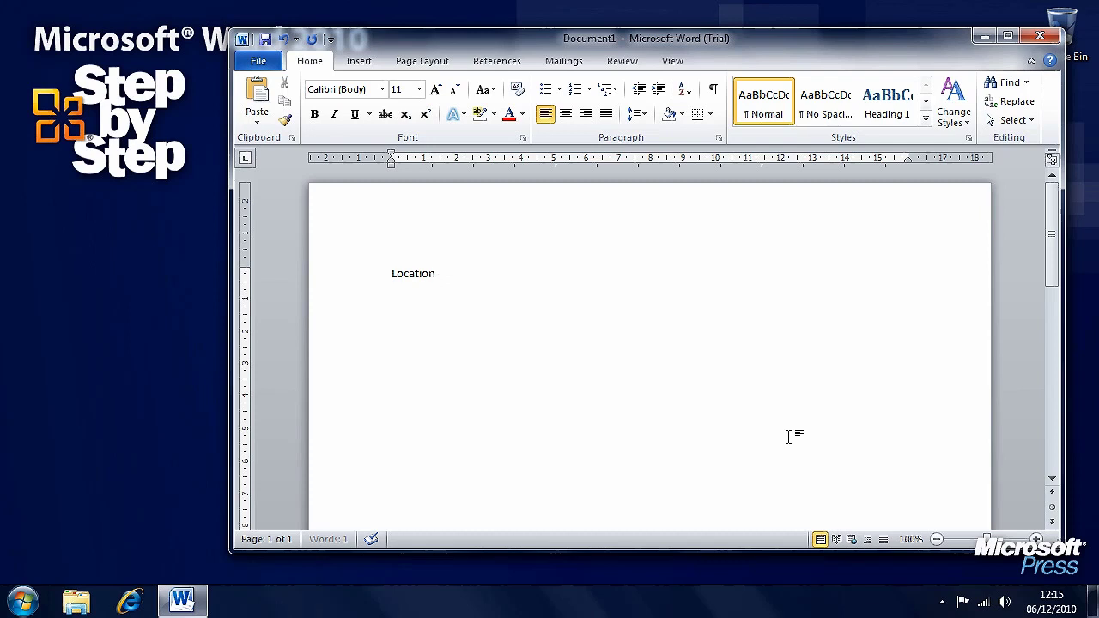
{"action": "key", "text": "Tab"}
{"action": "type", "text": "Discount Applies"}
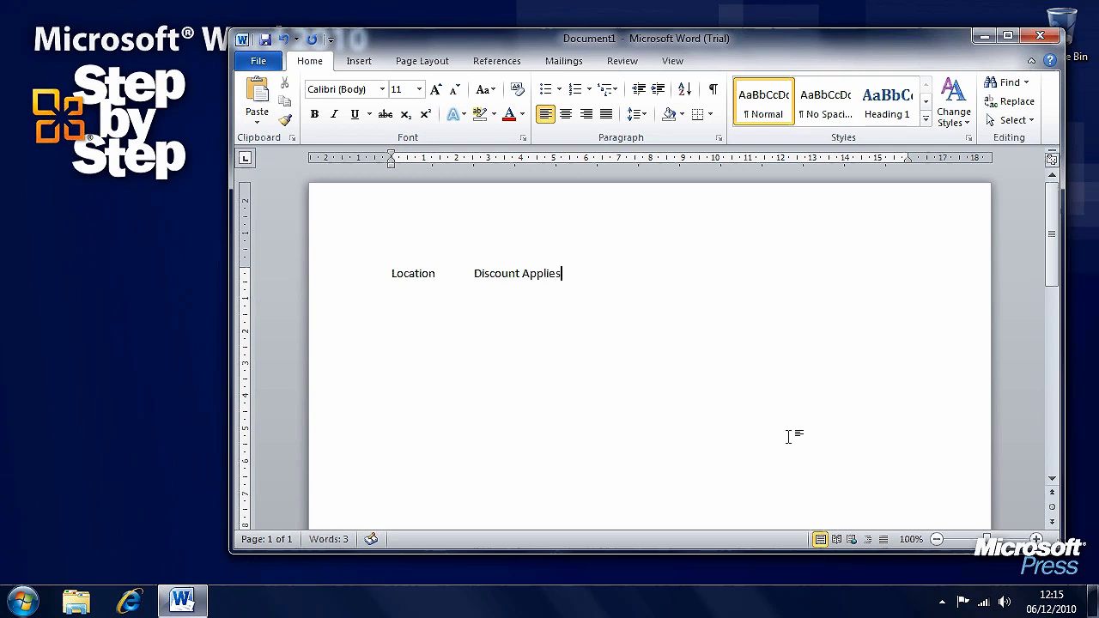
{"action": "key", "text": "Tab"}
{"action": "type", "text": "Hourly Rate"}
Step: Add the In home (No, $50.00) and Phone (Yes, $35.00) rows
{"action": "key", "text": "Return"}
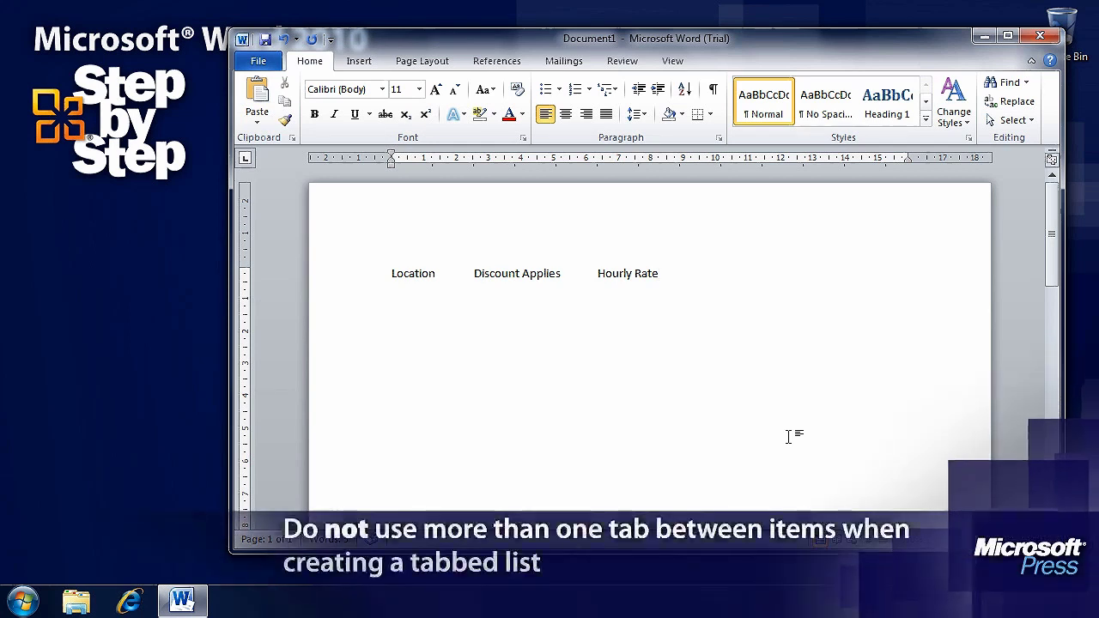
{"action": "type", "text": "In home"}
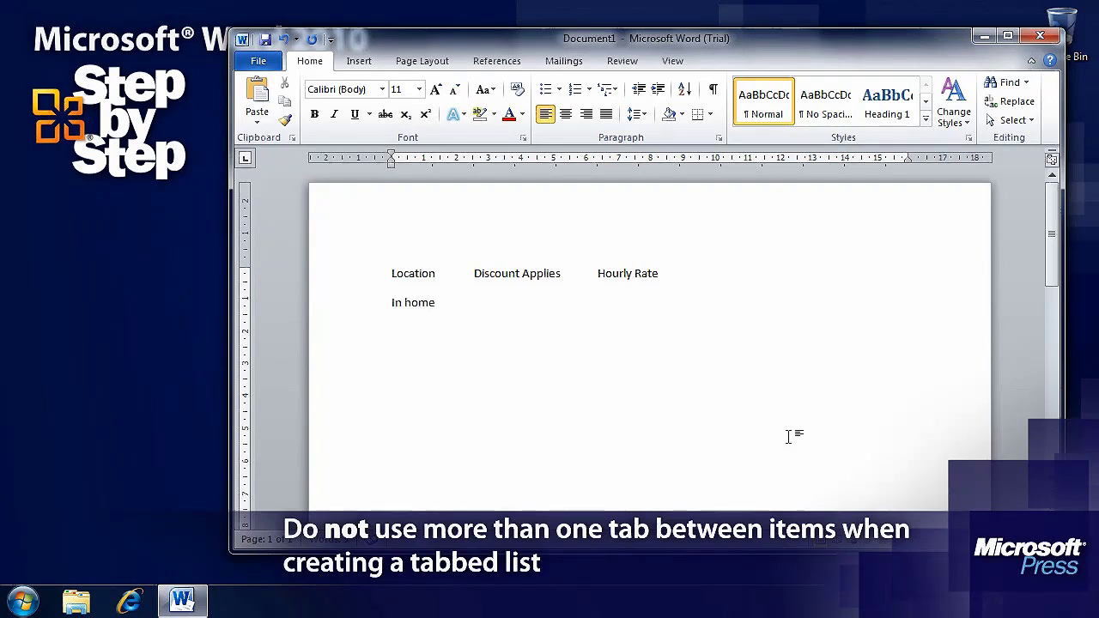
{"action": "key", "text": "Tab"}
{"action": "type", "text": "No"}
{"action": "key", "text": "Tab"}
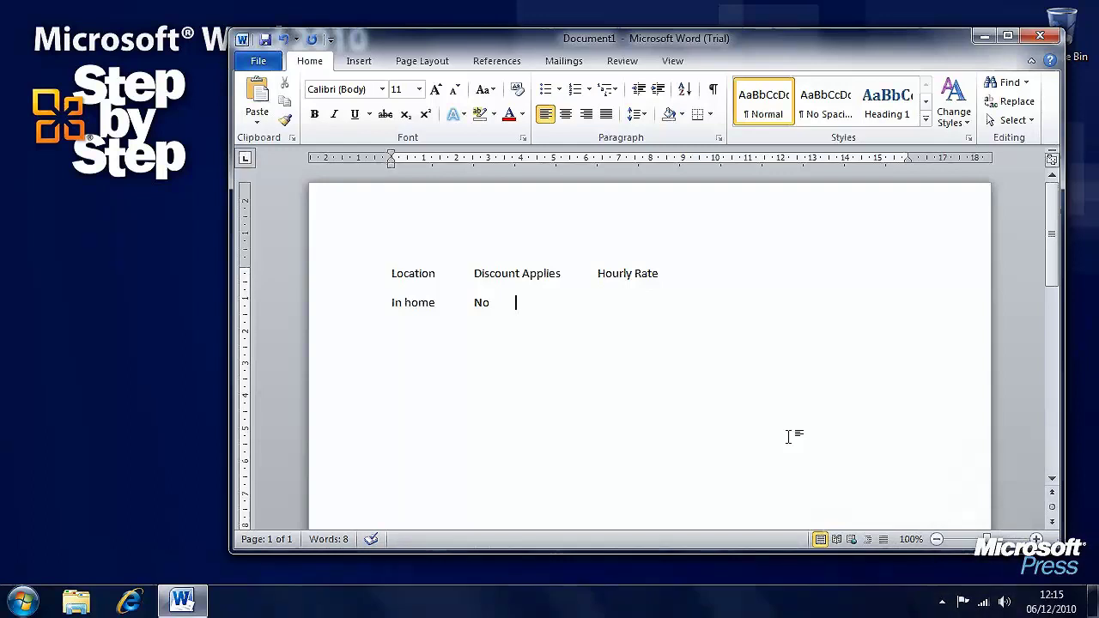
{"action": "type", "text": "$50.00"}
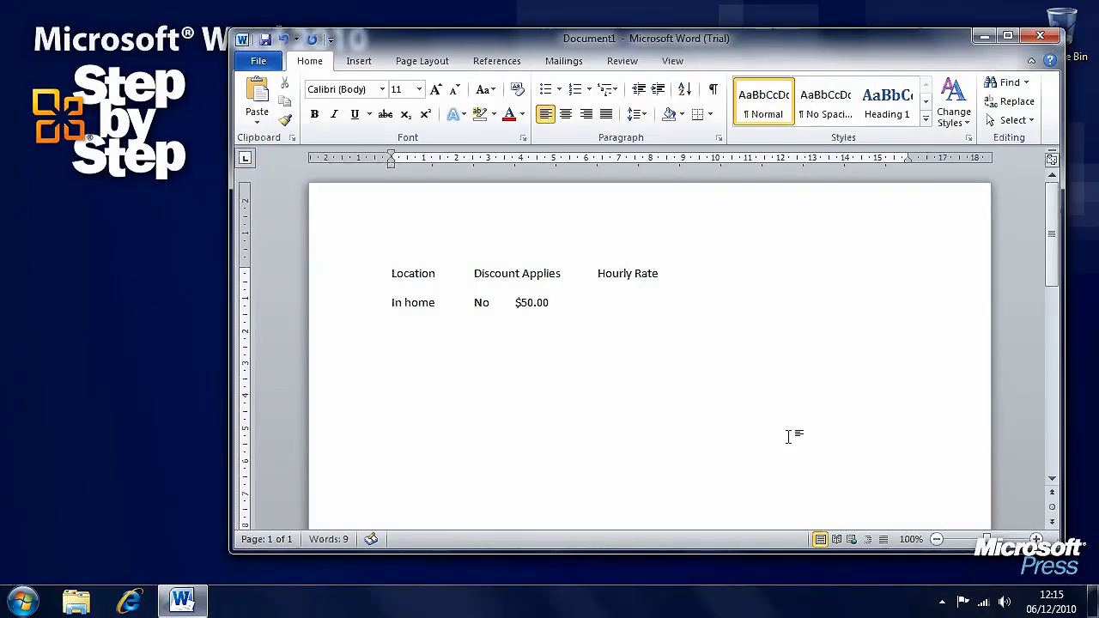
{"action": "key", "text": "Return"}
{"action": "type", "text": "Phone Yes"}
{"action": "key", "text": "Tab"}
{"action": "type", "text": "$3"}
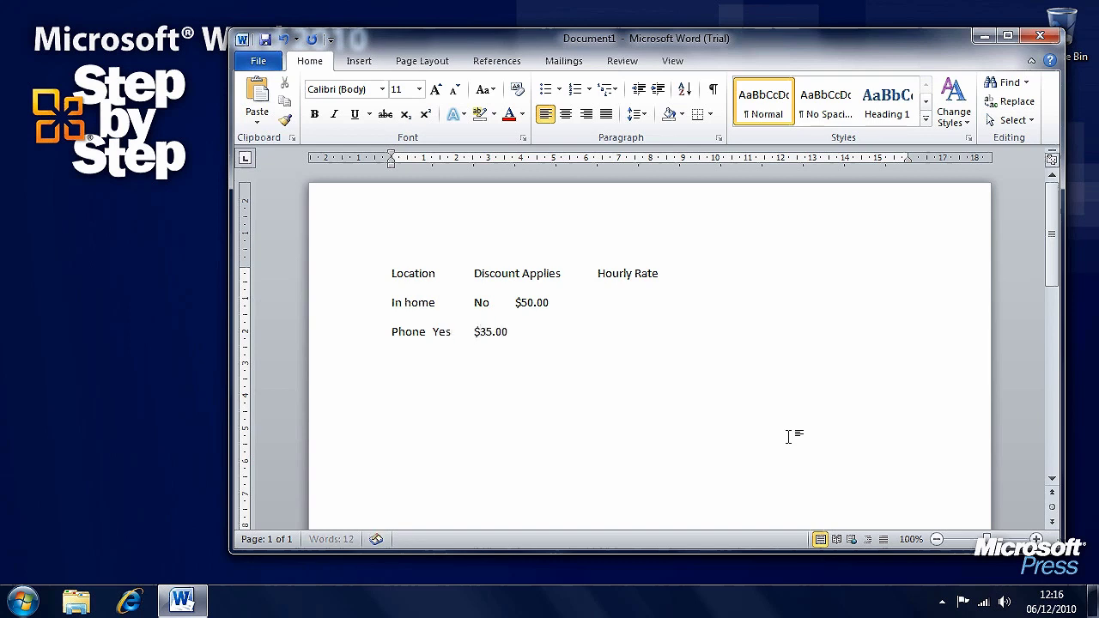
Step: Add the In store row with Yes and $40.00, correcting the typos
{"action": "key", "text": "Return"}
{"action": "type", "text": "In s"}
{"action": "key", "text": "BackSpace"}
{"action": "type", "text": "stores"}
{"action": "key", "text": "BackSpace"}
{"action": "type", "text": "Yes"}
{"action": "key", "text": "Tab"}
{"action": "type", "text": "$40.00"}
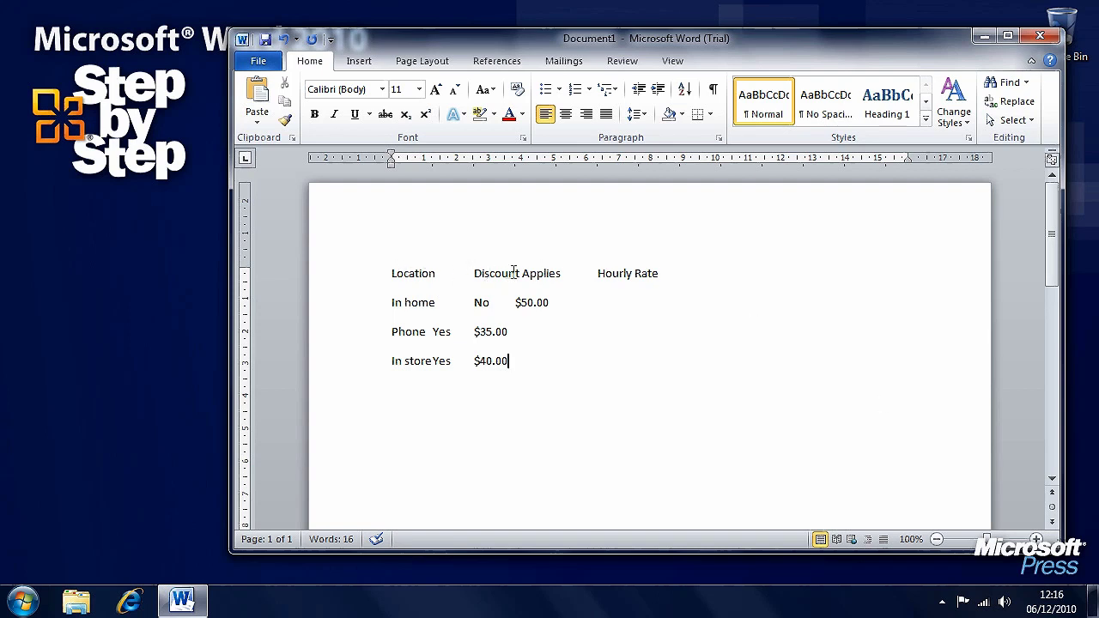
Step: Bold the heading row and set Spacing After to 0 pt for the whole list
{"action": "left_click_drag", "start_coordinate": [687, 273], "coordinate": [369, 278]}
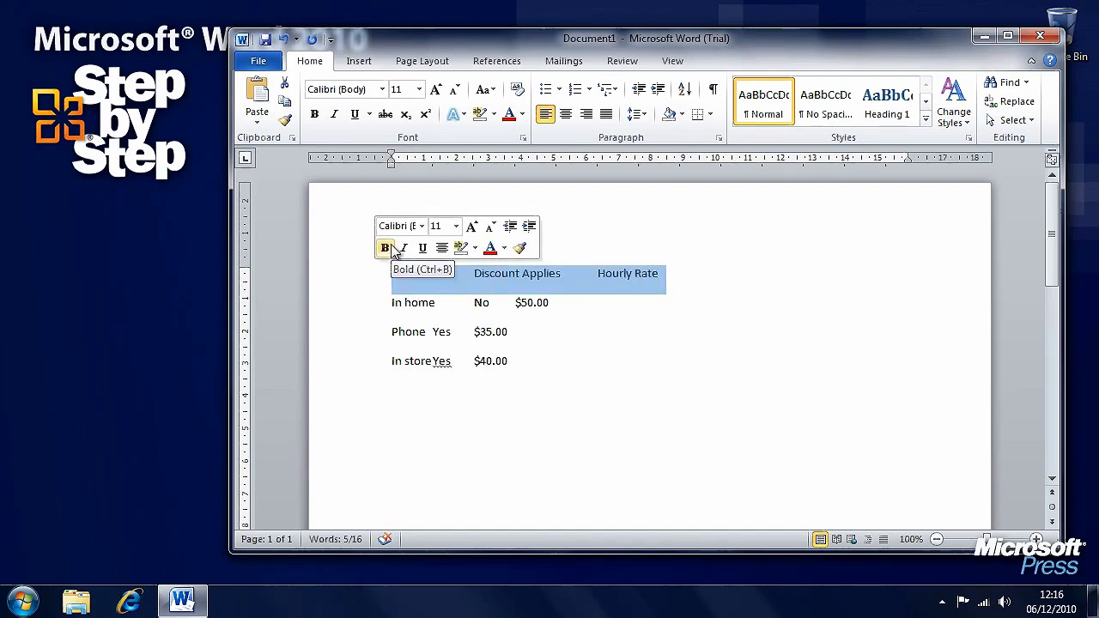
{"action": "left_click", "coordinate": [385, 248]}
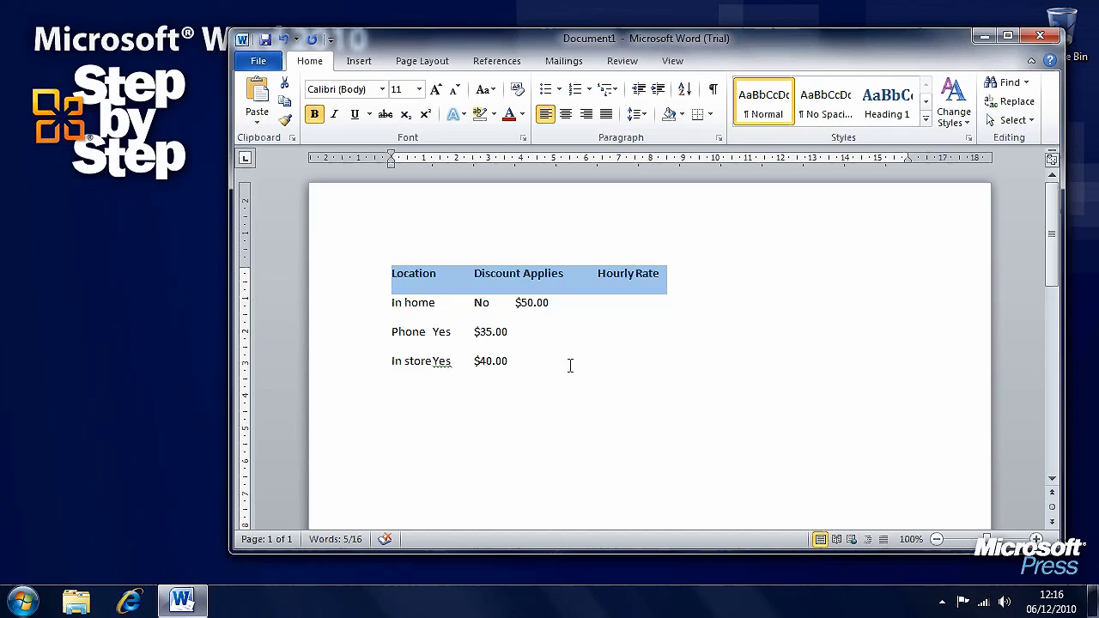
{"action": "left_click_drag", "start_coordinate": [550, 383], "coordinate": [393, 273]}
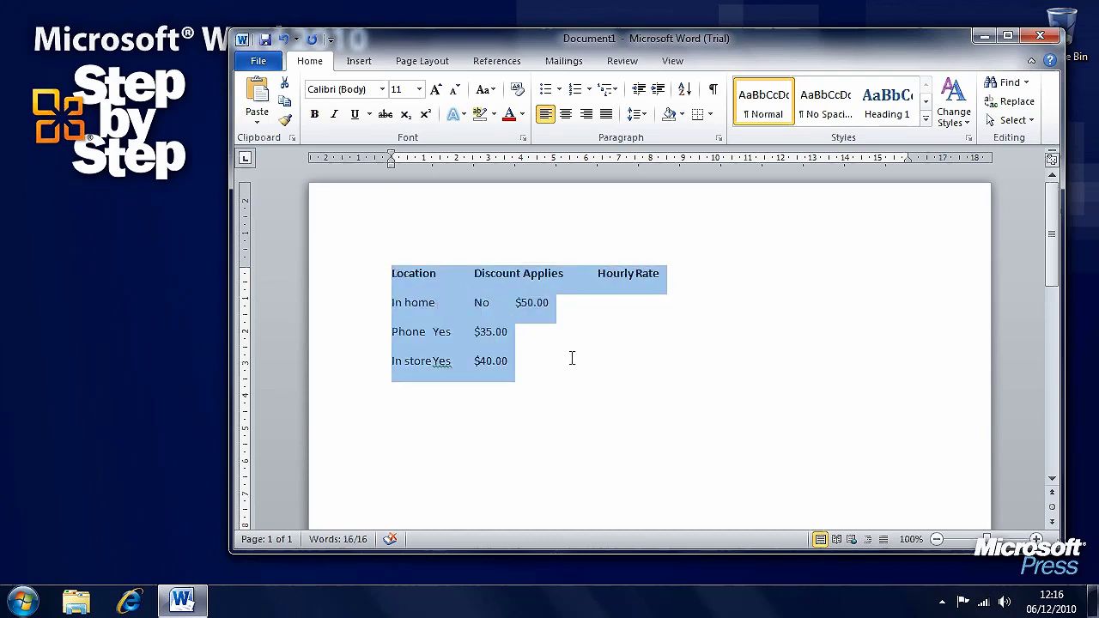
{"action": "left_click", "coordinate": [423, 63]}
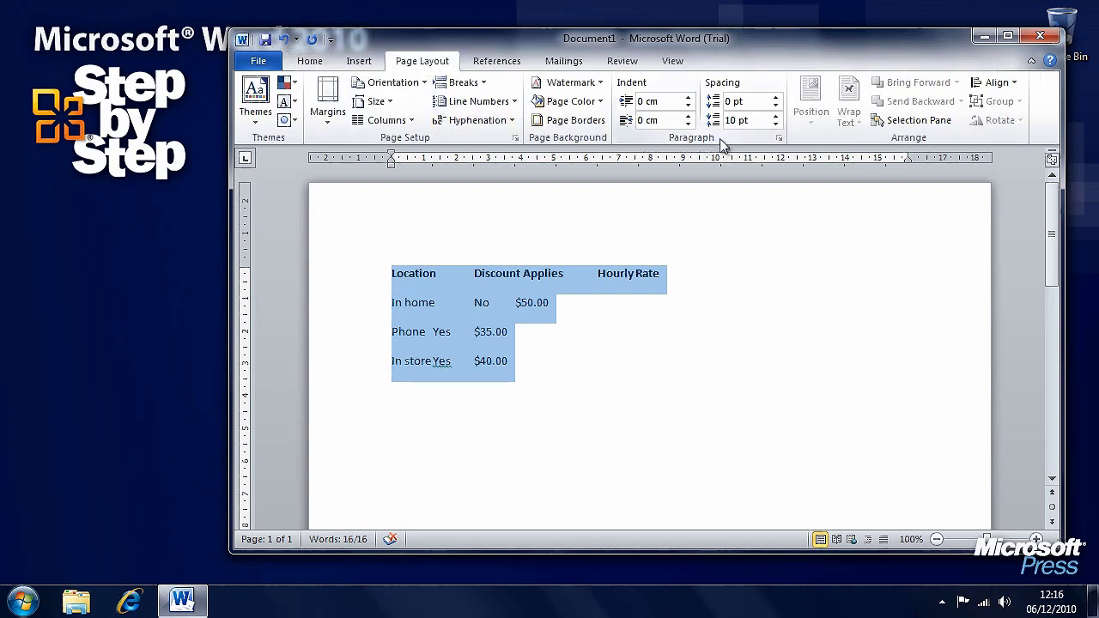
{"action": "left_click", "coordinate": [776, 125]}
{"action": "left_click", "coordinate": [776, 125]}
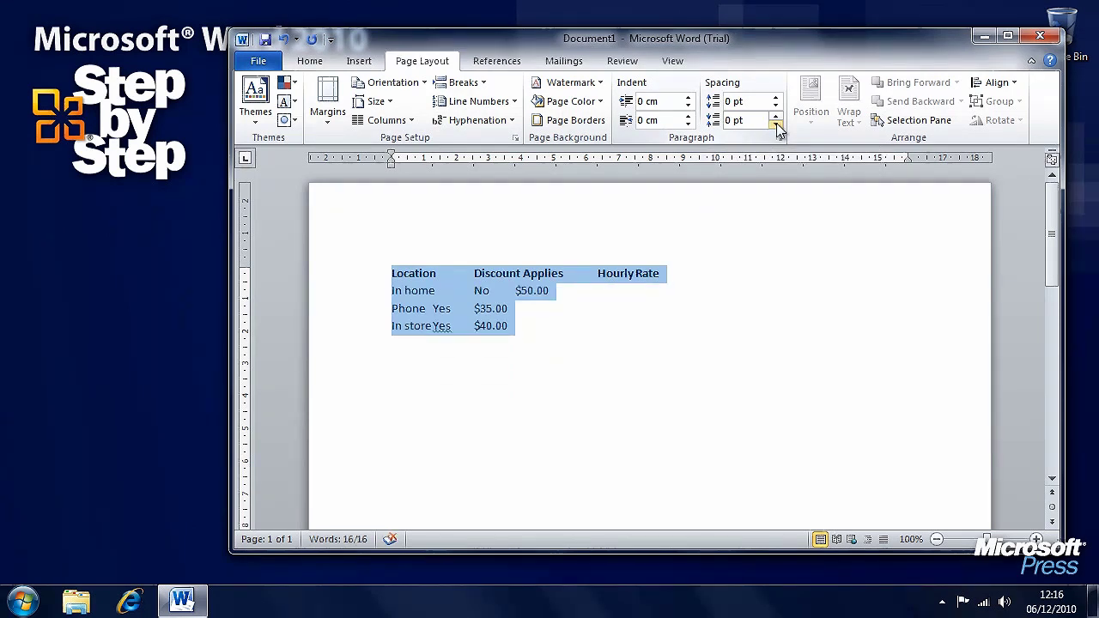
{"action": "left_click", "coordinate": [775, 116]}
{"action": "left_click", "coordinate": [775, 116]}
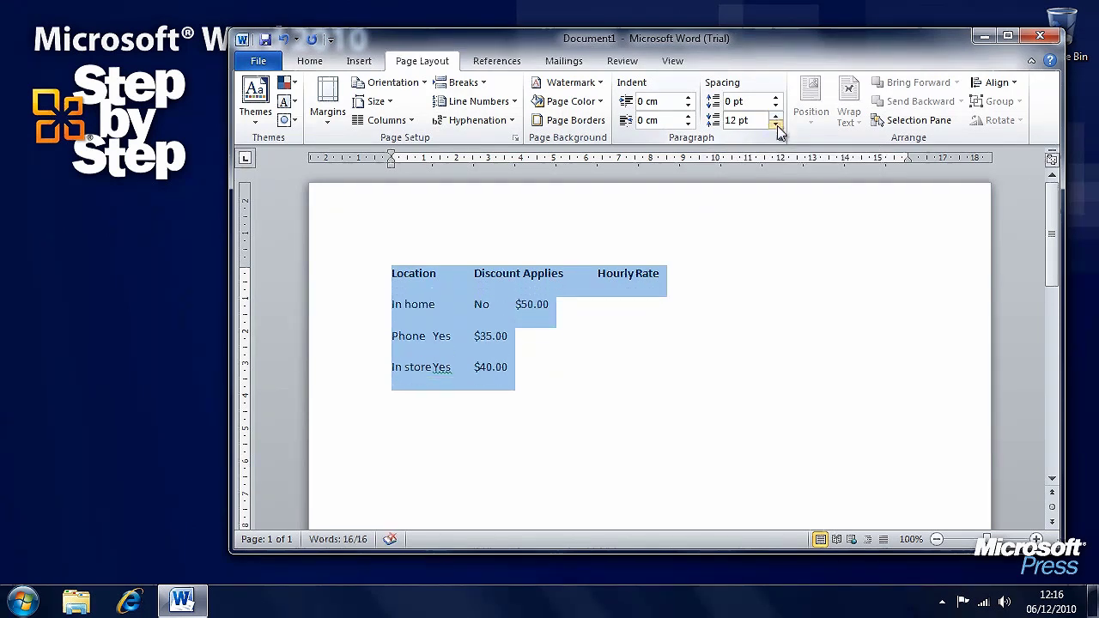
{"action": "left_click", "coordinate": [777, 125]}
{"action": "left_click", "coordinate": [777, 125]}
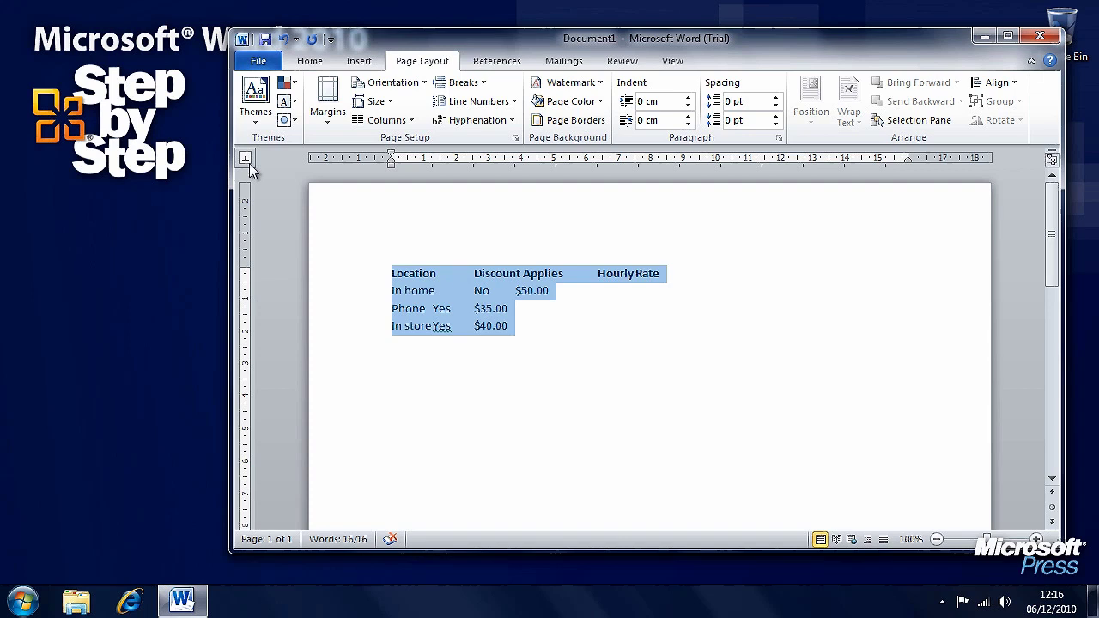
Step: Add a centred tab stop for Discount Applies and move it to 4 cm
{"action": "left_click", "coordinate": [245, 159]}
{"action": "left_click", "coordinate": [554, 161]}
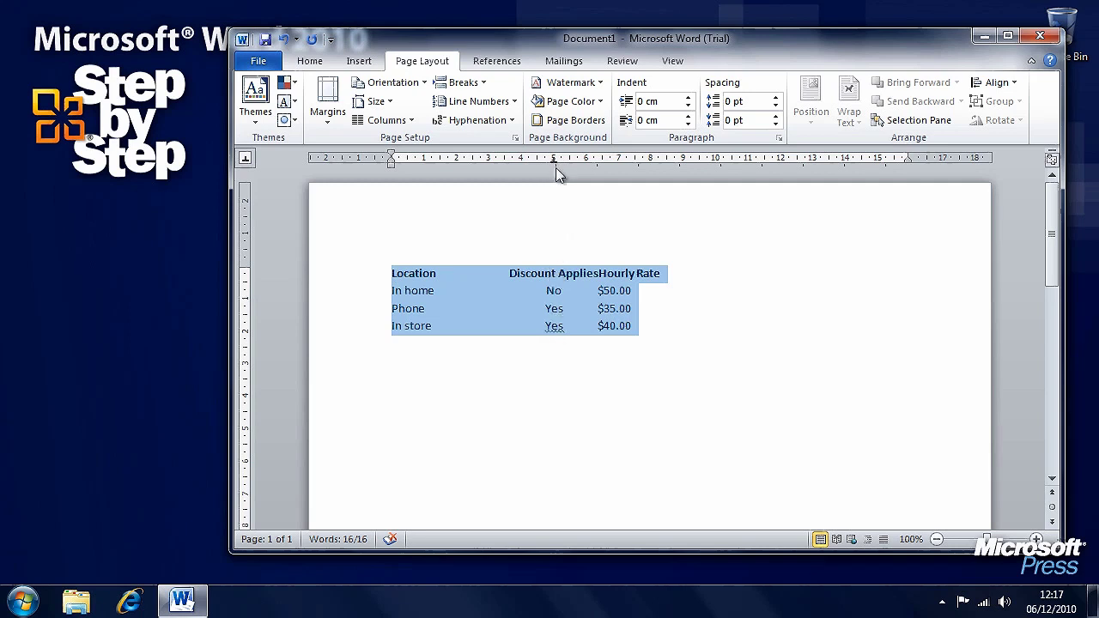
{"action": "left_click_drag", "start_coordinate": [554, 161], "coordinate": [523, 160]}
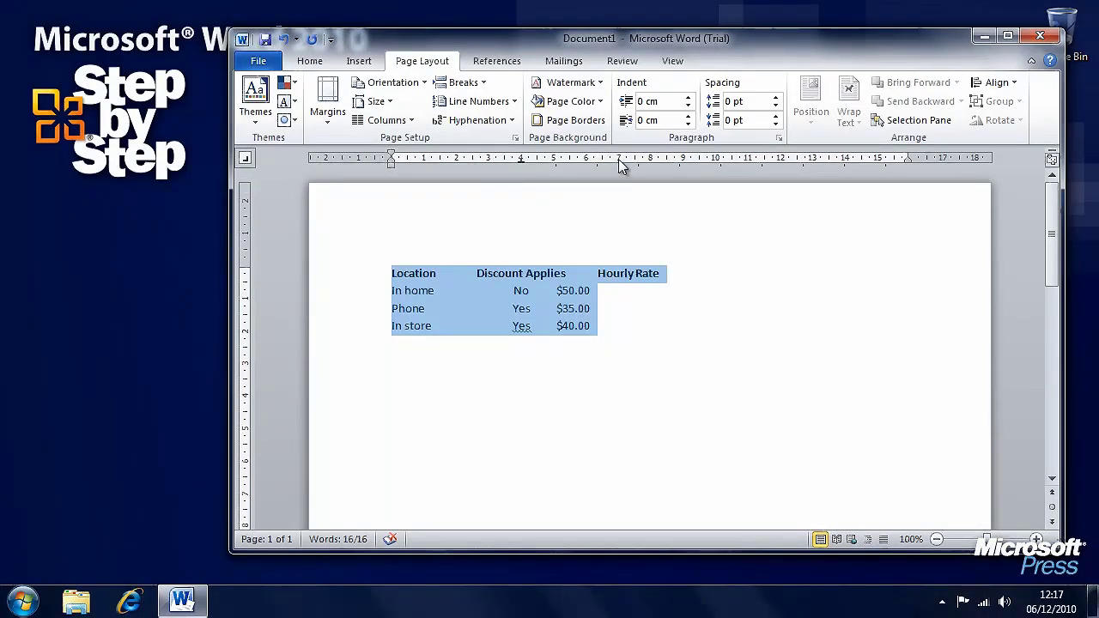
Step: Add a right tab stop for Hourly Rate at about 7 cm
{"action": "left_click", "coordinate": [650, 160]}
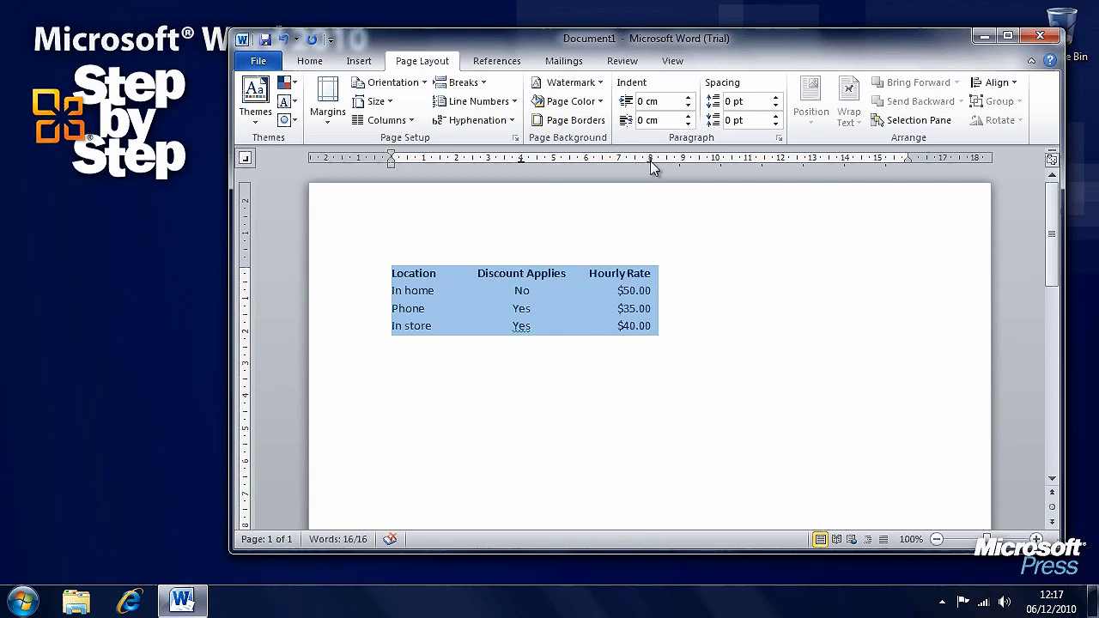
{"action": "mouse_move", "coordinate": [650, 161]}
{"action": "left_mouse_down"}
{"action": "mouse_move", "coordinate": [617, 160]}
{"action": "mouse_move", "coordinate": [685, 165]}
{"action": "mouse_move", "coordinate": [651, 167]}
{"action": "left_mouse_up"}
{"action": "left_click", "coordinate": [691, 390]}
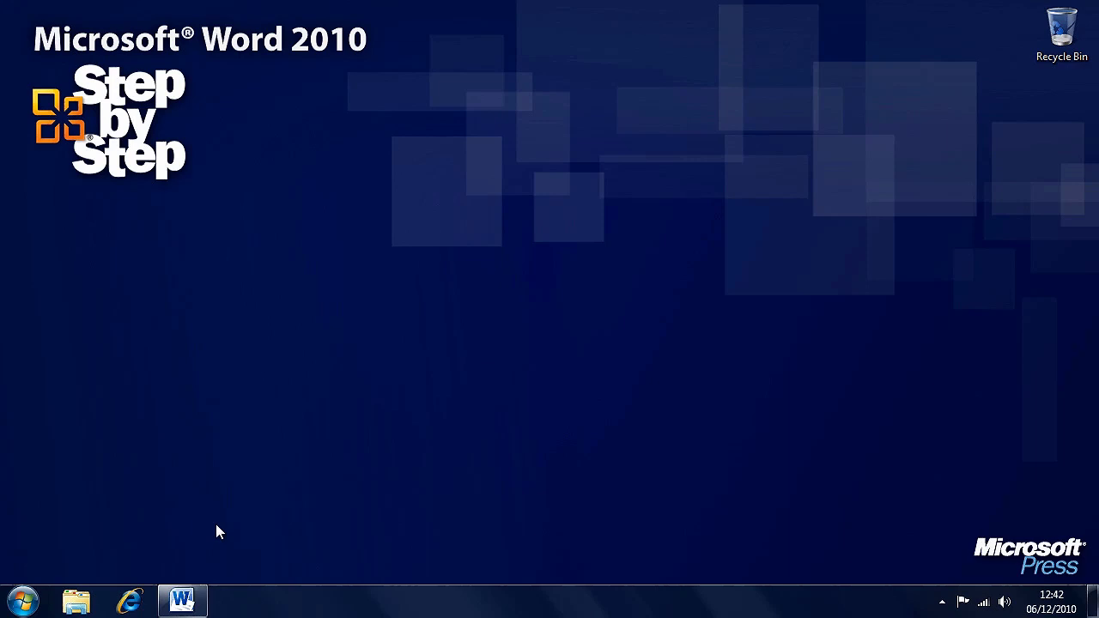
Step: Restore Word and insert an empty 5 × 3 table from Insert > Table
{"action": "left_click", "coordinate": [182, 601]}
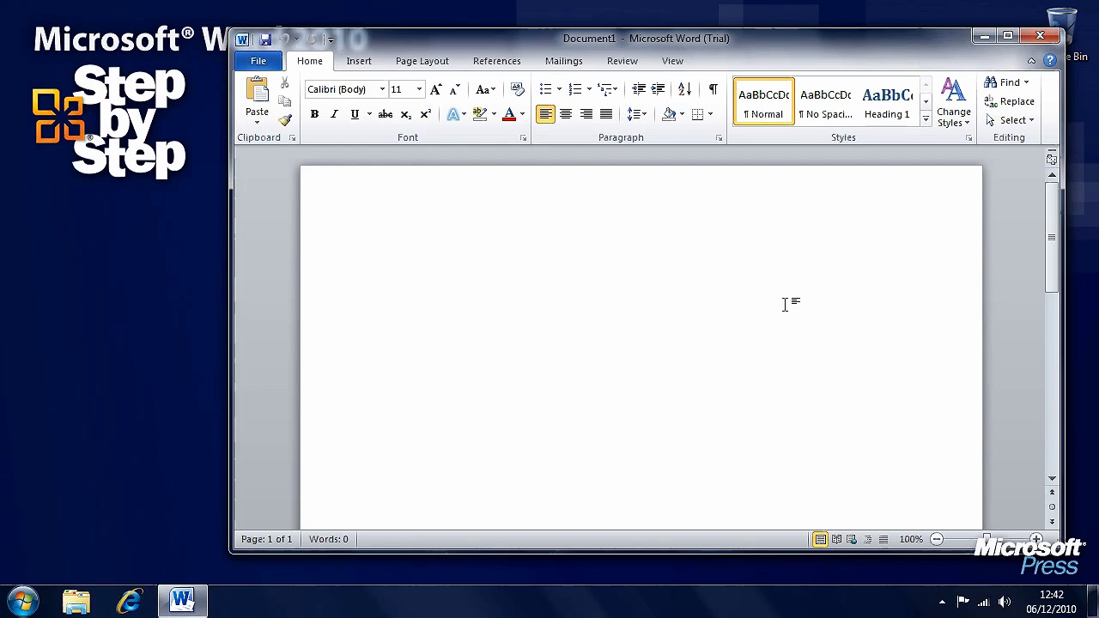
{"action": "left_click", "coordinate": [366, 66]}
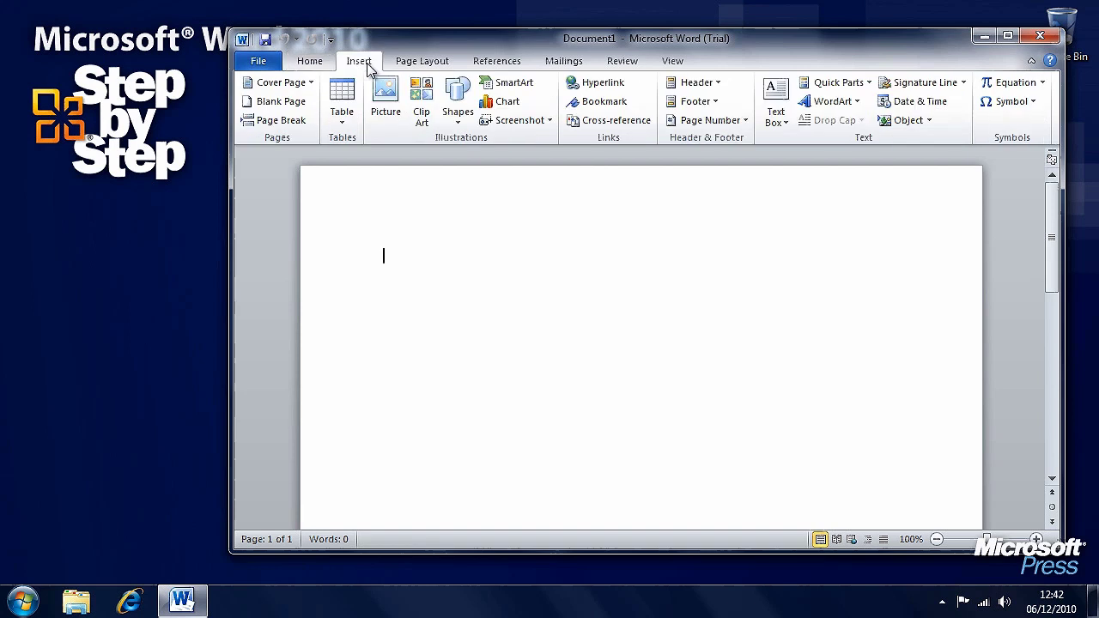
{"action": "left_click", "coordinate": [343, 122]}
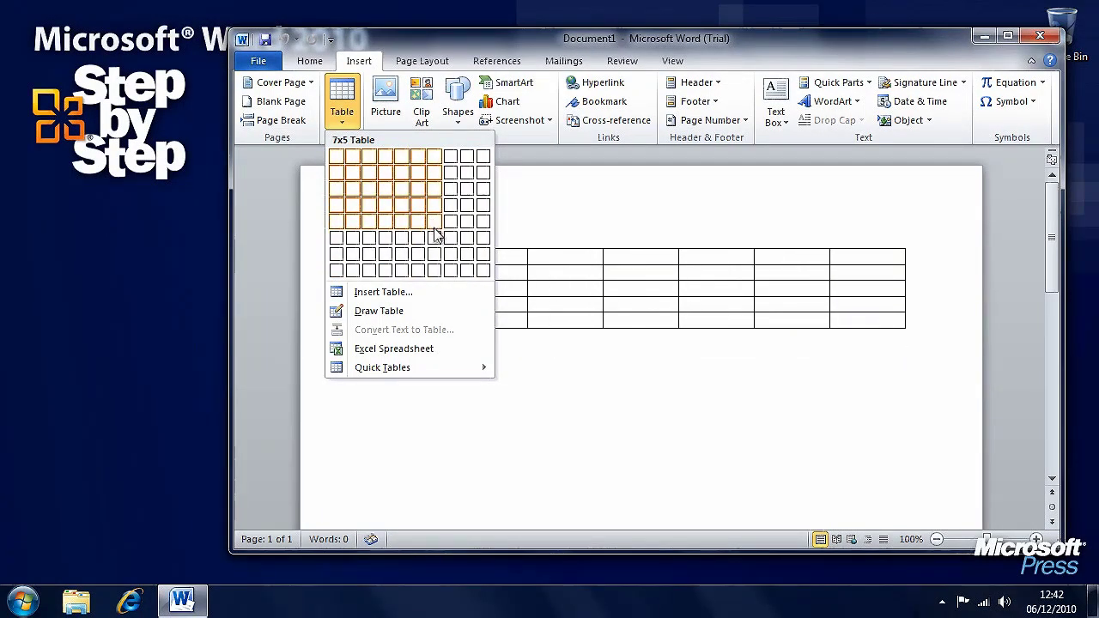
{"action": "left_click", "coordinate": [408, 194]}
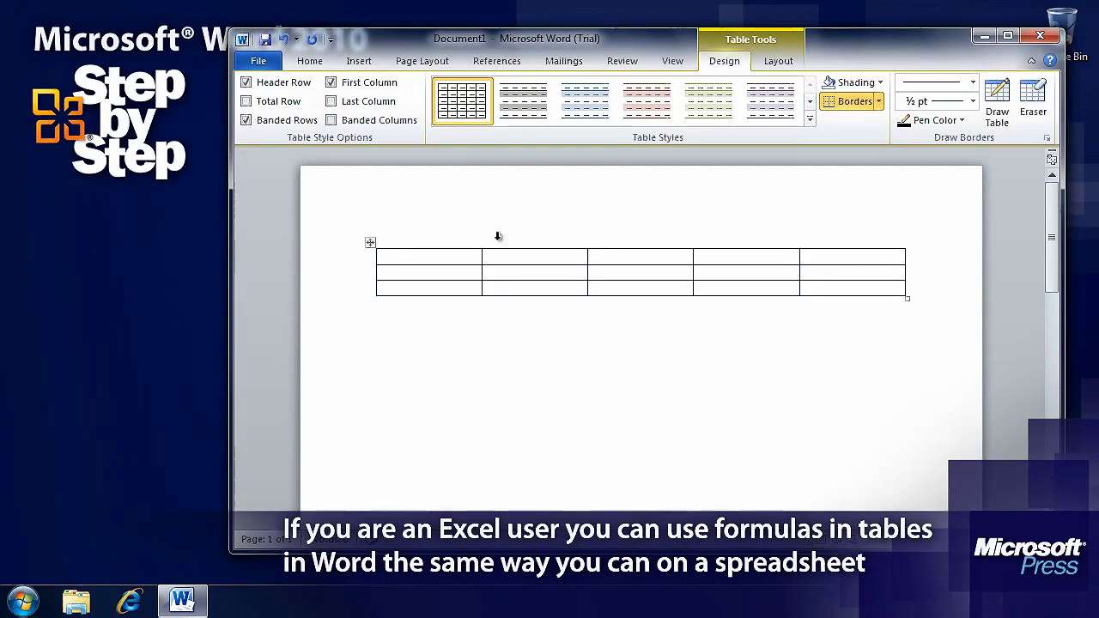
Step: Undo the inserted grid table and draw the outer box of a freehand table
{"action": "left_click", "coordinate": [280, 38]}
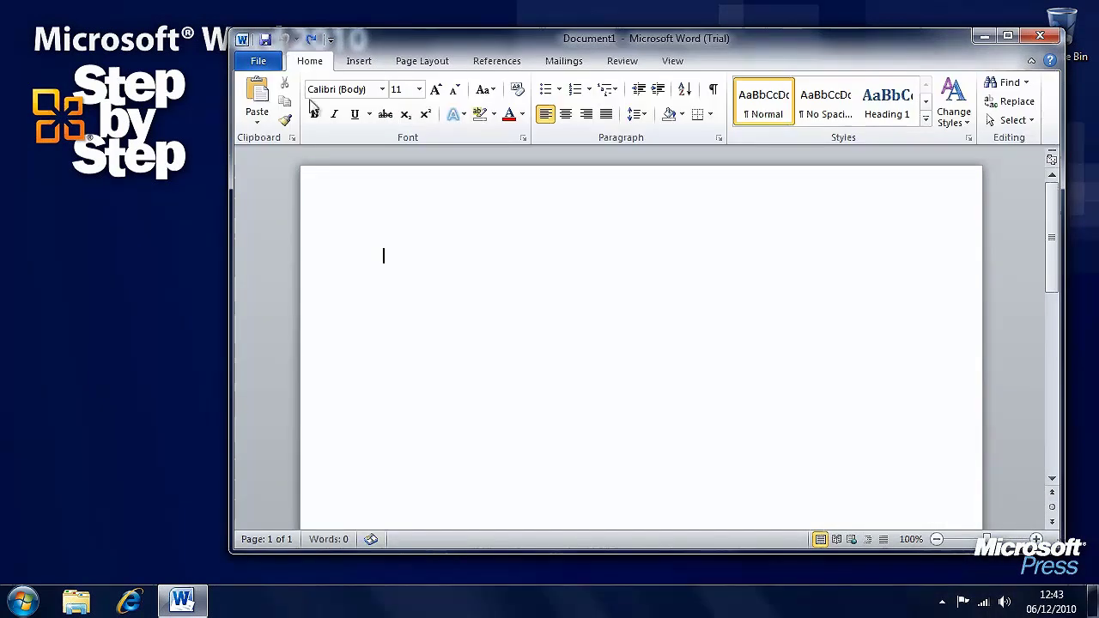
{"action": "left_click", "coordinate": [359, 62]}
{"action": "left_click", "coordinate": [343, 124]}
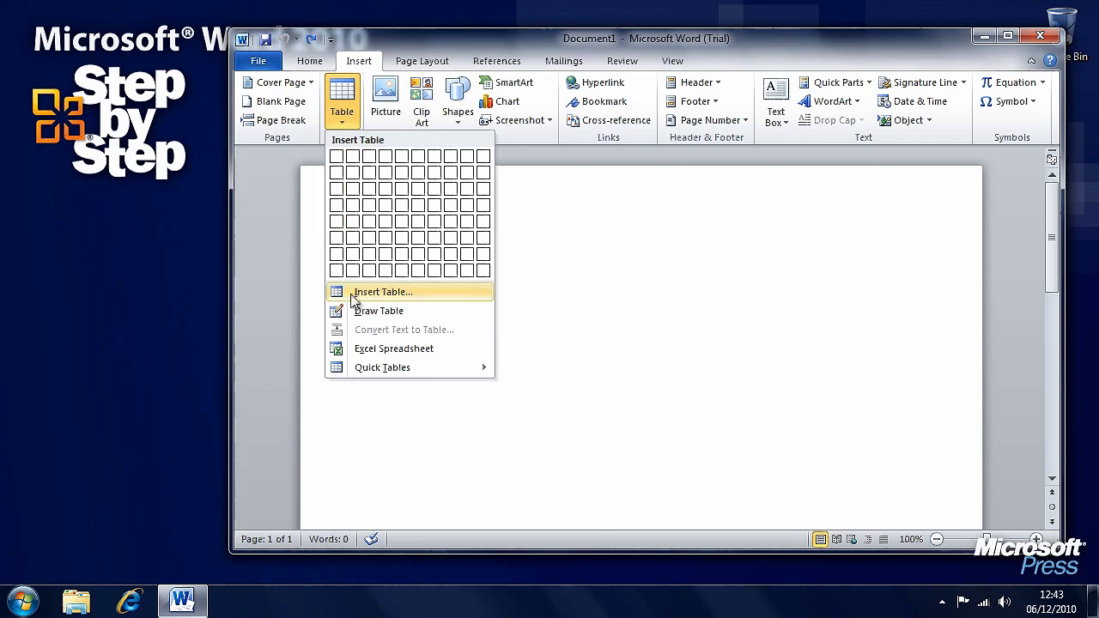
{"action": "left_click", "coordinate": [383, 312]}
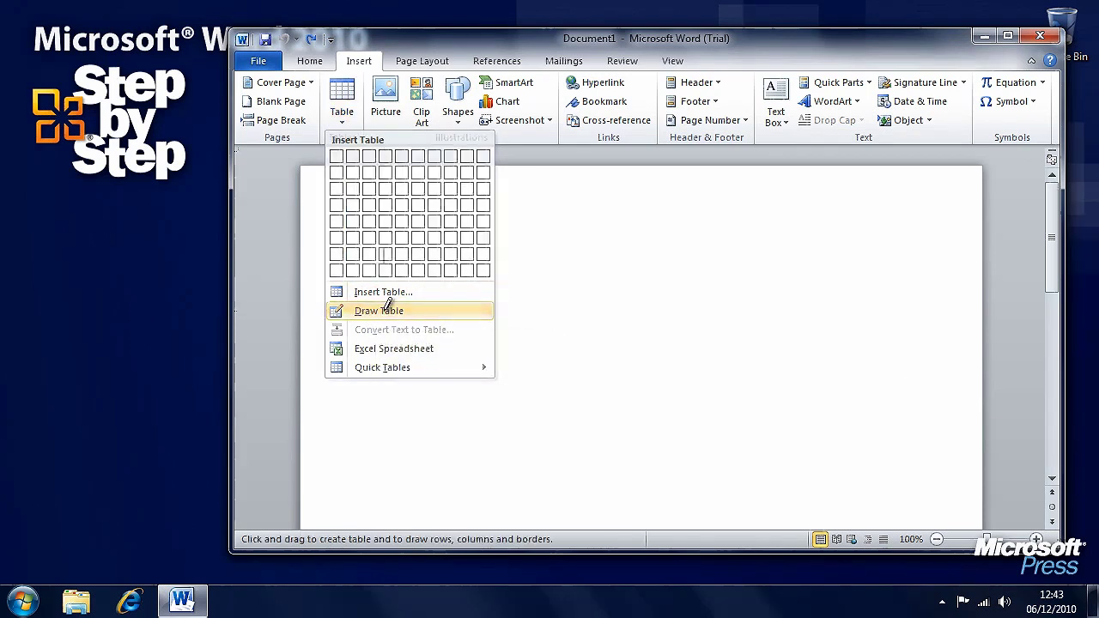
{"action": "mouse_move", "coordinate": [384, 251]}
{"action": "left_mouse_down"}
{"action": "mouse_move", "coordinate": [862, 323]}
{"action": "mouse_move", "coordinate": [780, 349]}
{"action": "mouse_move", "coordinate": [781, 392]}
{"action": "left_mouse_up"}
Step: Add a right-hand cell, a wide bottom row and a smaller inner cell to the drawn table
{"action": "mouse_move", "coordinate": [777, 299]}
{"action": "left_mouse_down"}
{"action": "mouse_move", "coordinate": [896, 348]}
{"action": "mouse_move", "coordinate": [918, 388]}
{"action": "left_mouse_up"}
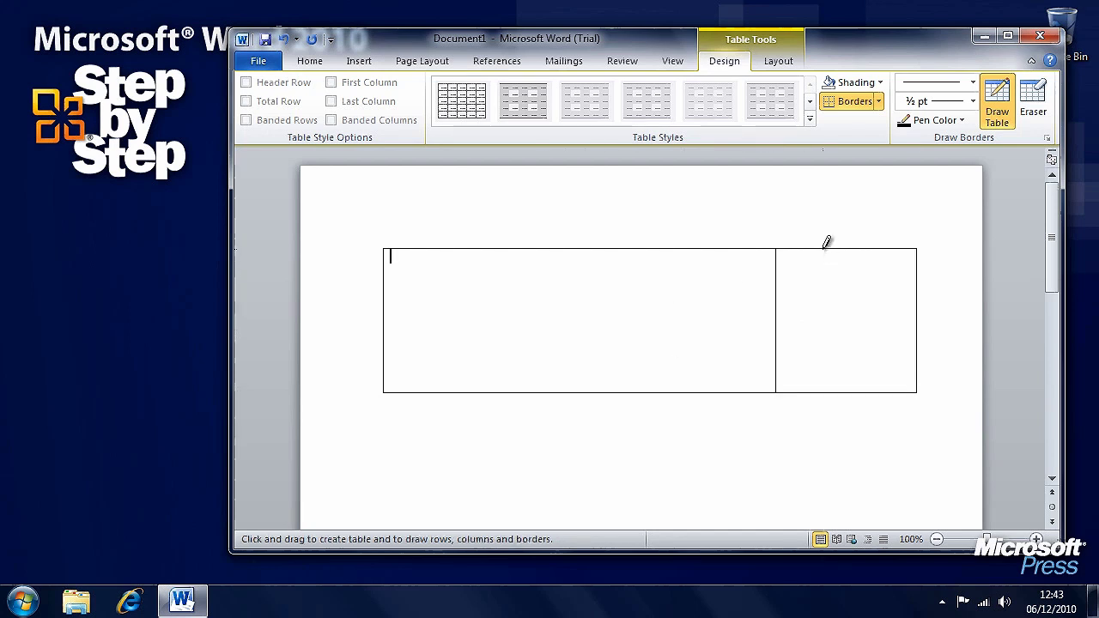
{"action": "mouse_move", "coordinate": [486, 386]}
{"action": "left_mouse_down"}
{"action": "mouse_move", "coordinate": [726, 445]}
{"action": "mouse_move", "coordinate": [916, 447]}
{"action": "left_mouse_up"}
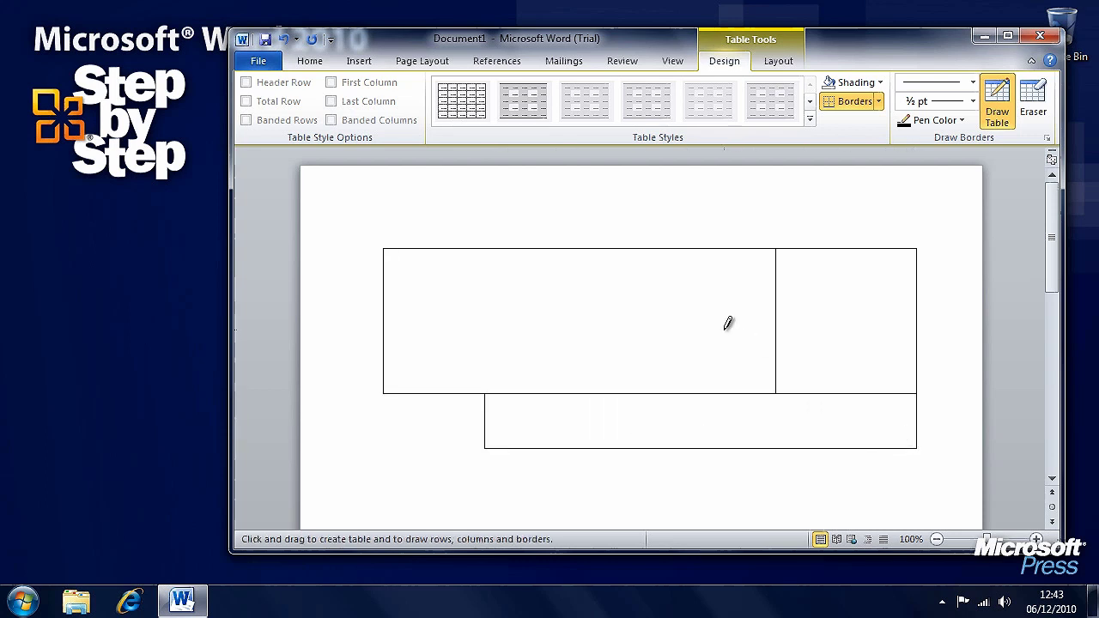
{"action": "mouse_move", "coordinate": [618, 308]}
{"action": "left_mouse_down"}
{"action": "mouse_move", "coordinate": [782, 386]}
{"action": "mouse_move", "coordinate": [755, 365]}
{"action": "left_mouse_up"}
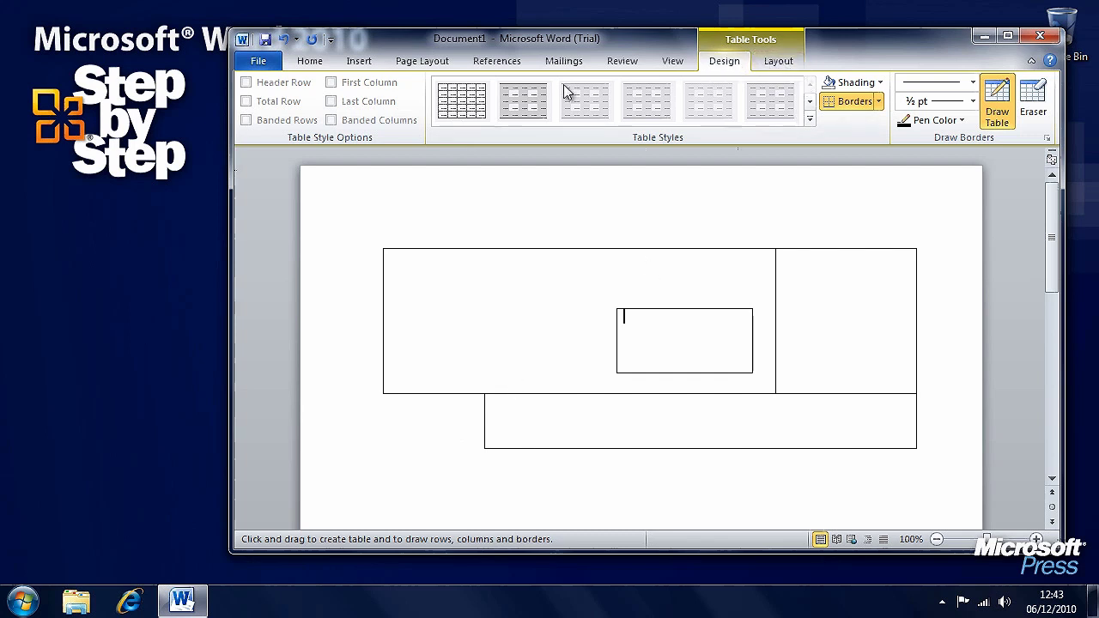
{"action": "left_click", "coordinate": [775, 61]}
{"action": "left_click", "coordinate": [725, 61]}
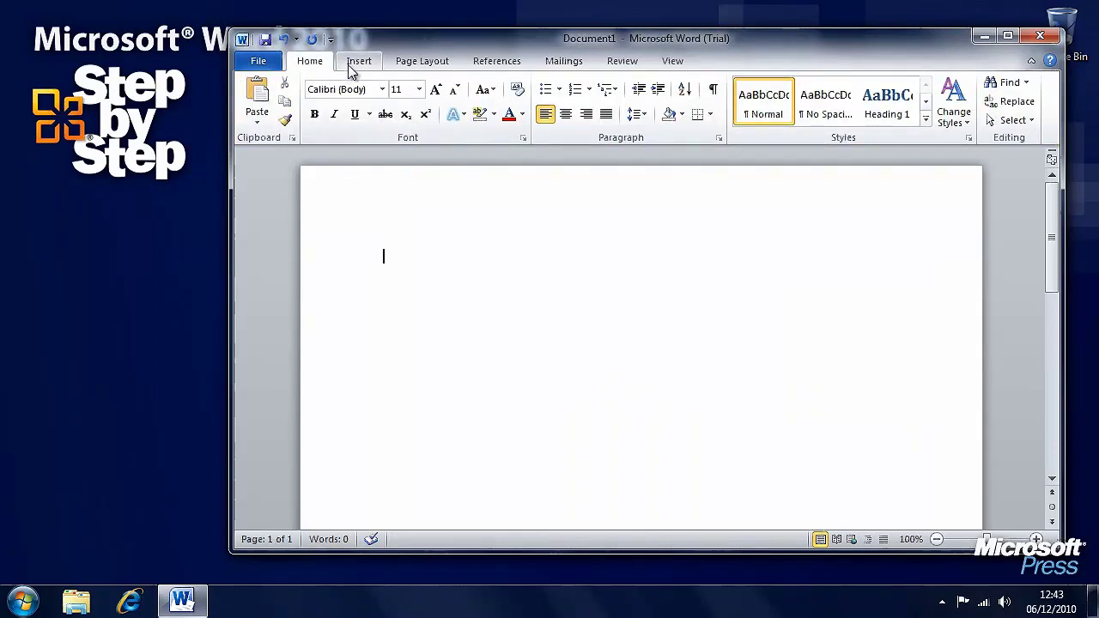
Step: Insert the Matrix table from the Quick Tables gallery
{"action": "left_click", "coordinate": [358, 62]}
{"action": "left_click", "coordinate": [340, 113]}
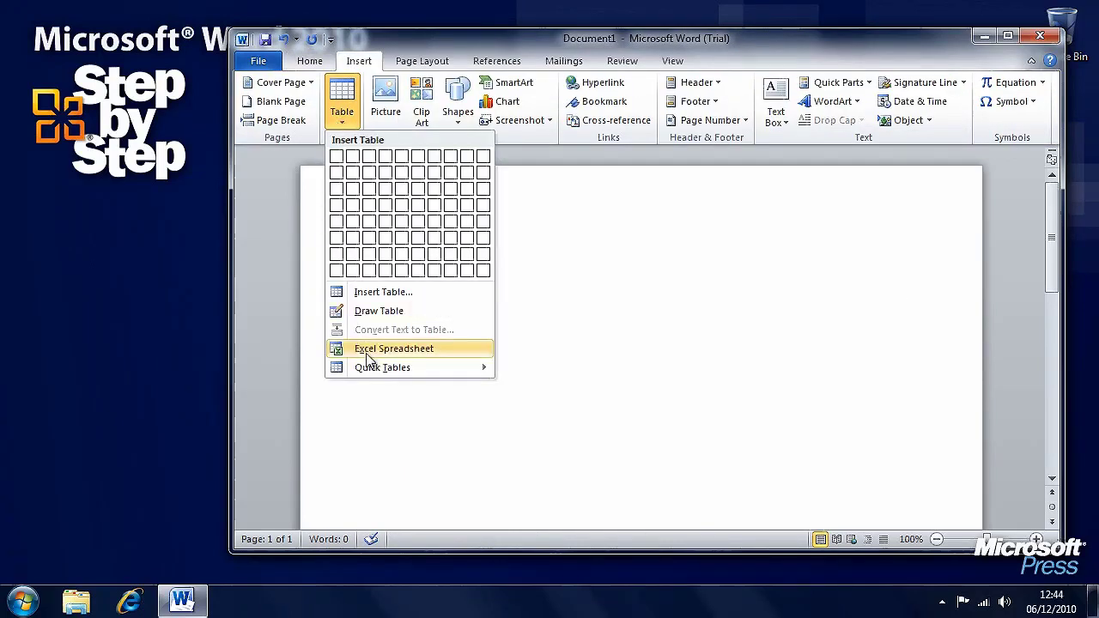
{"action": "mouse_move", "coordinate": [468, 372]}
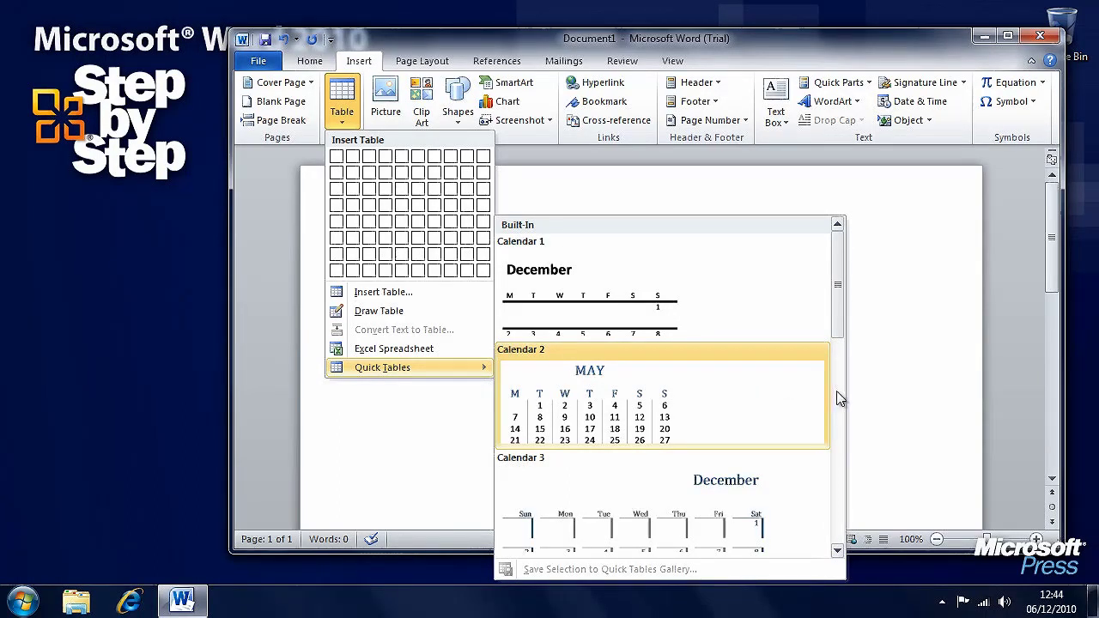
{"action": "left_click", "coordinate": [837, 398]}
{"action": "left_click_drag", "start_coordinate": [839, 397], "coordinate": [839, 521]}
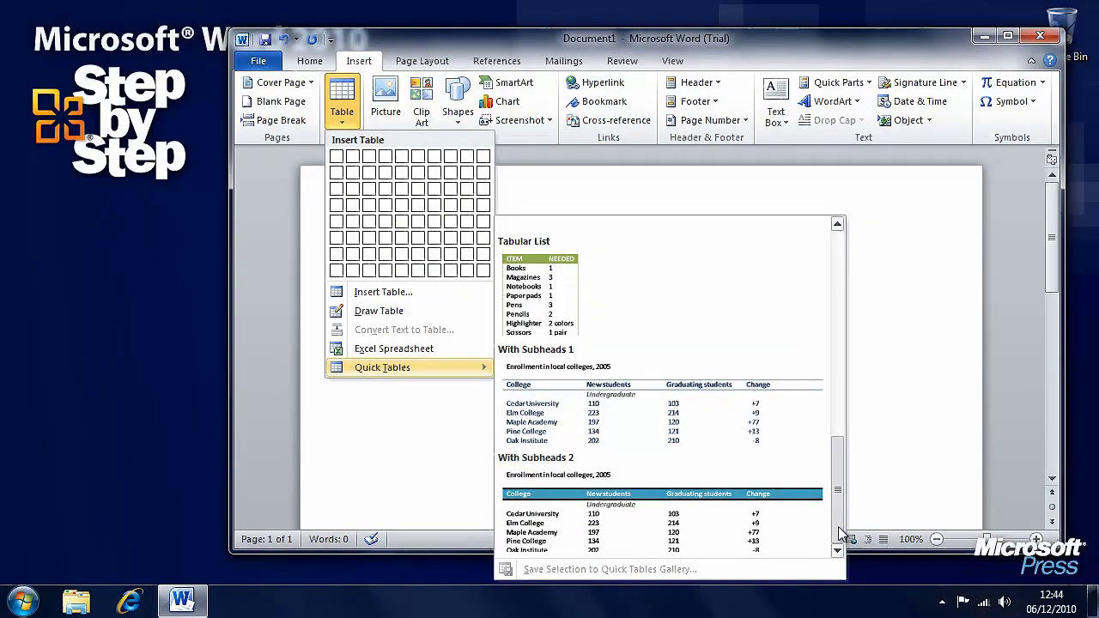
{"action": "left_click_drag", "start_coordinate": [838, 451], "coordinate": [839, 378]}
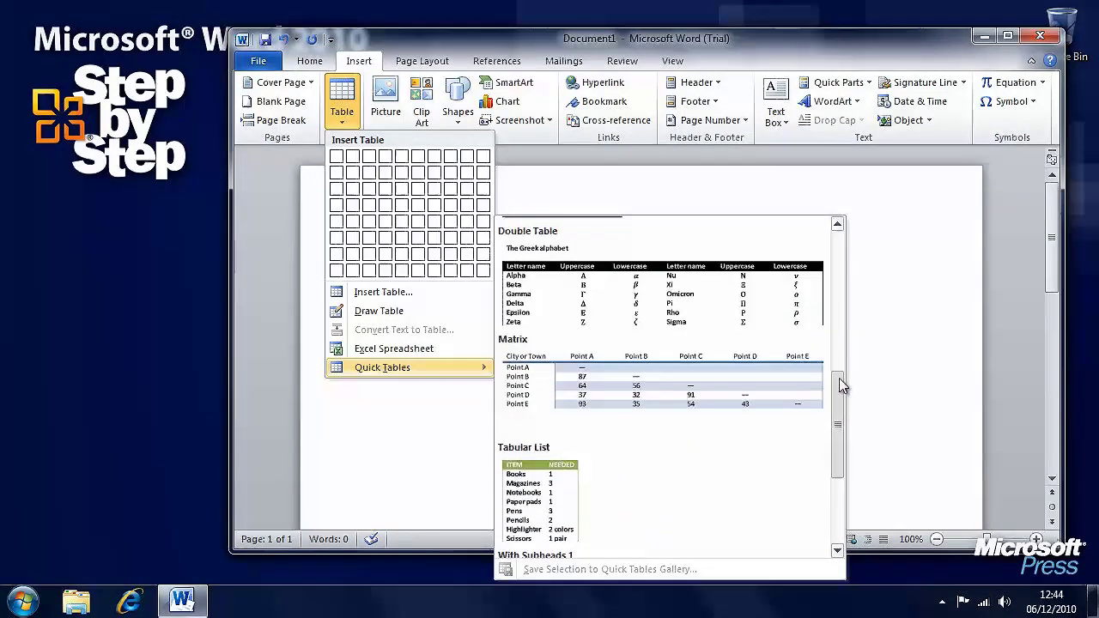
{"action": "left_click", "coordinate": [715, 395]}
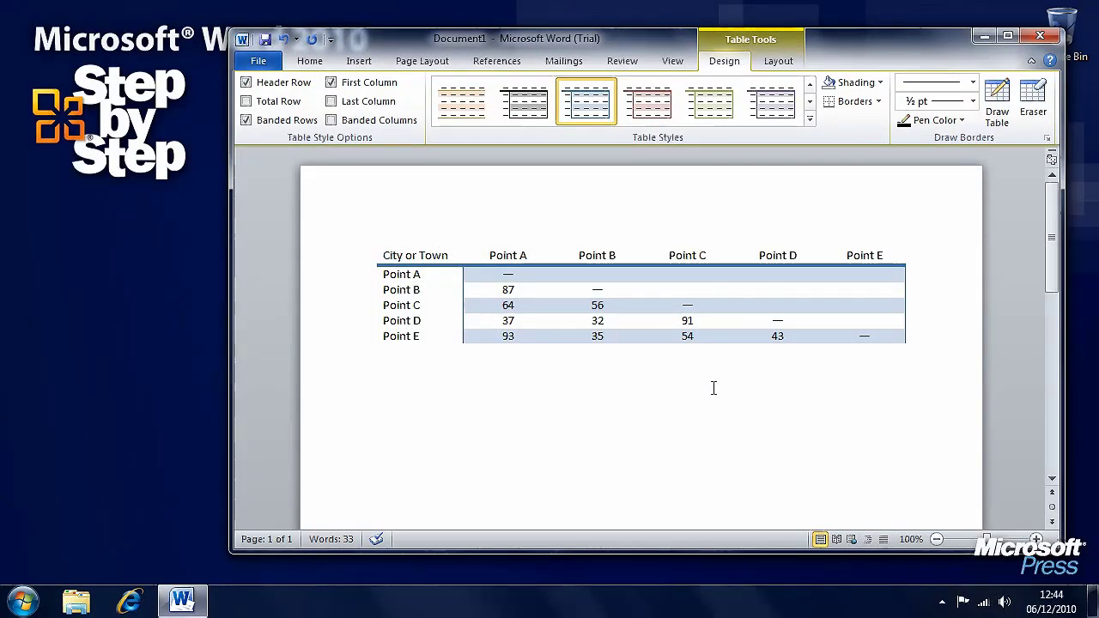
Step: Replace the 'City or Town' header text with 'Washington'
{"action": "left_click_drag", "start_coordinate": [455, 255], "coordinate": [396, 256]}
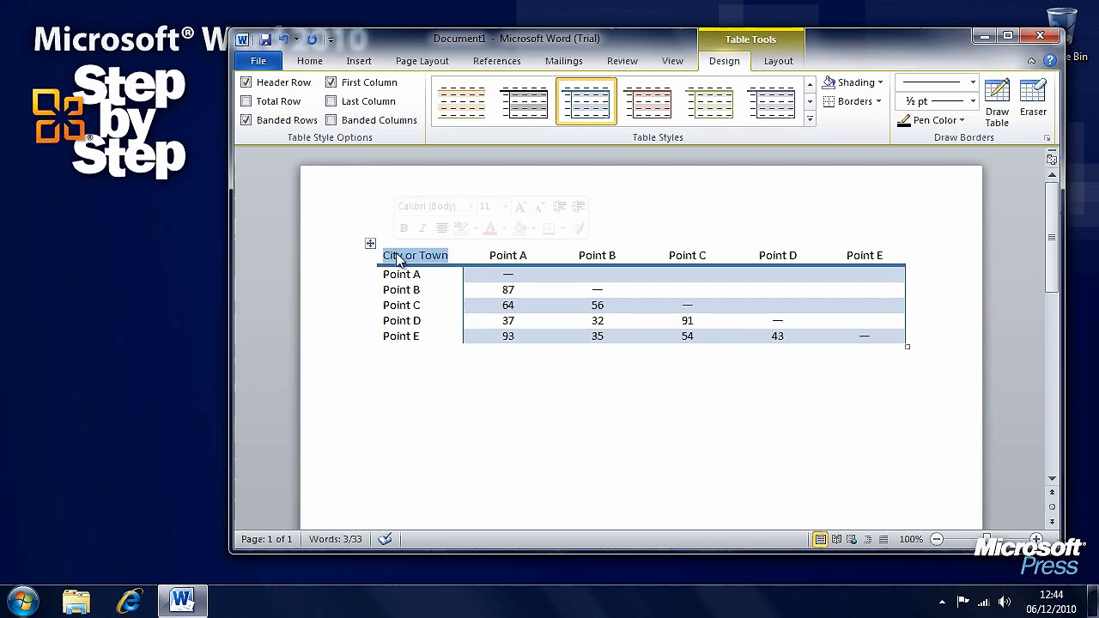
{"action": "type", "text": "Was"}
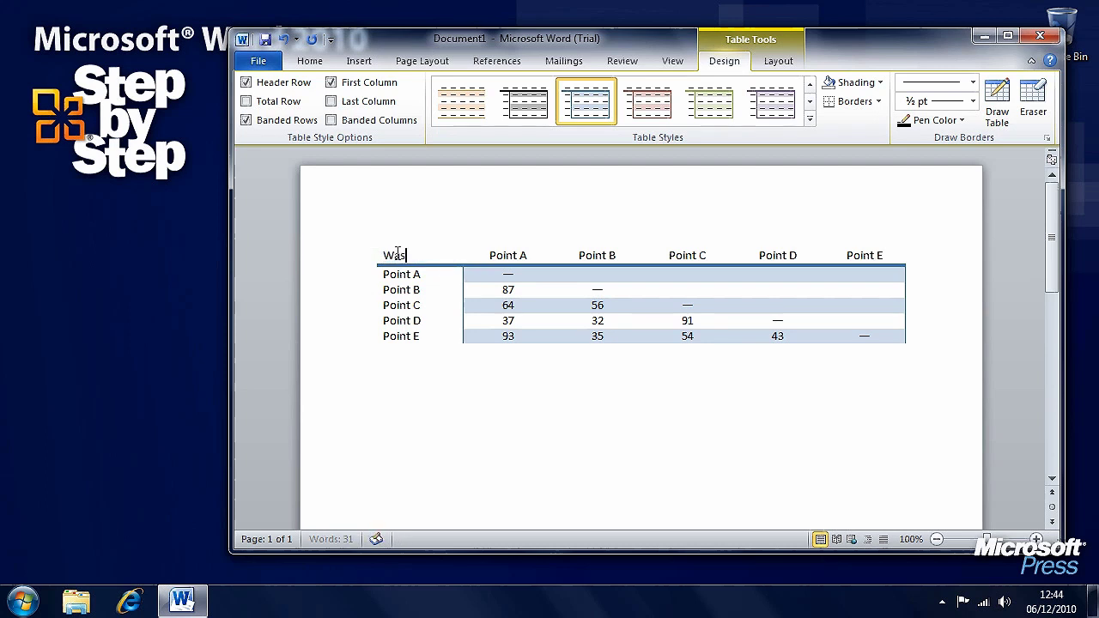
{"action": "type", "text": "hington"}
{"action": "left_click", "coordinate": [551, 279]}
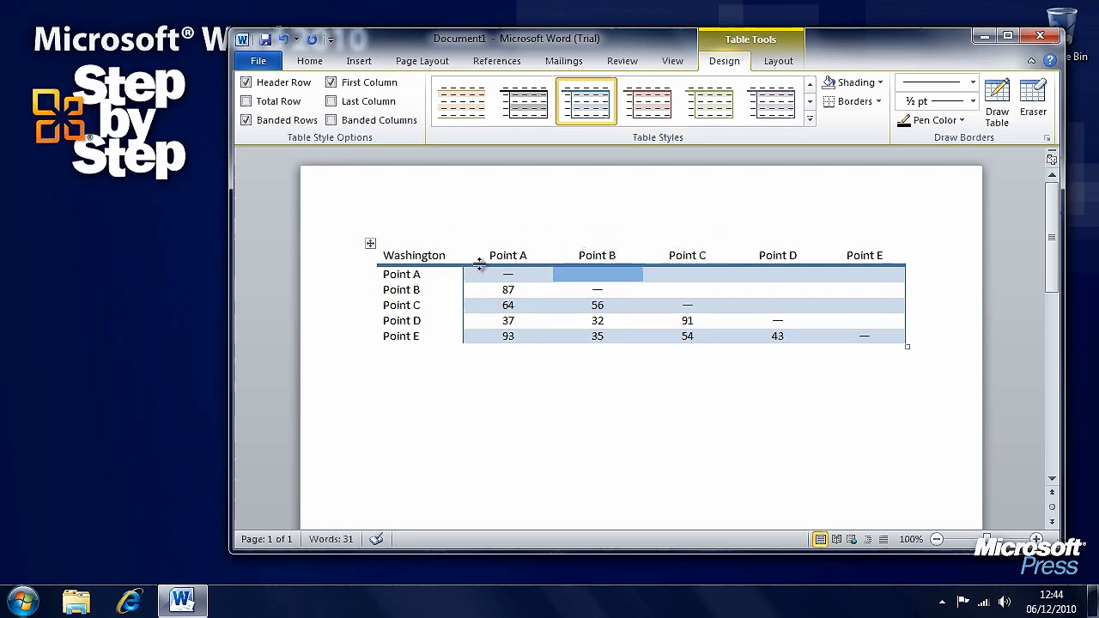
Step: Select the table and drag the Point A and Point B/Point C column borders left
{"action": "left_click", "coordinate": [370, 244]}
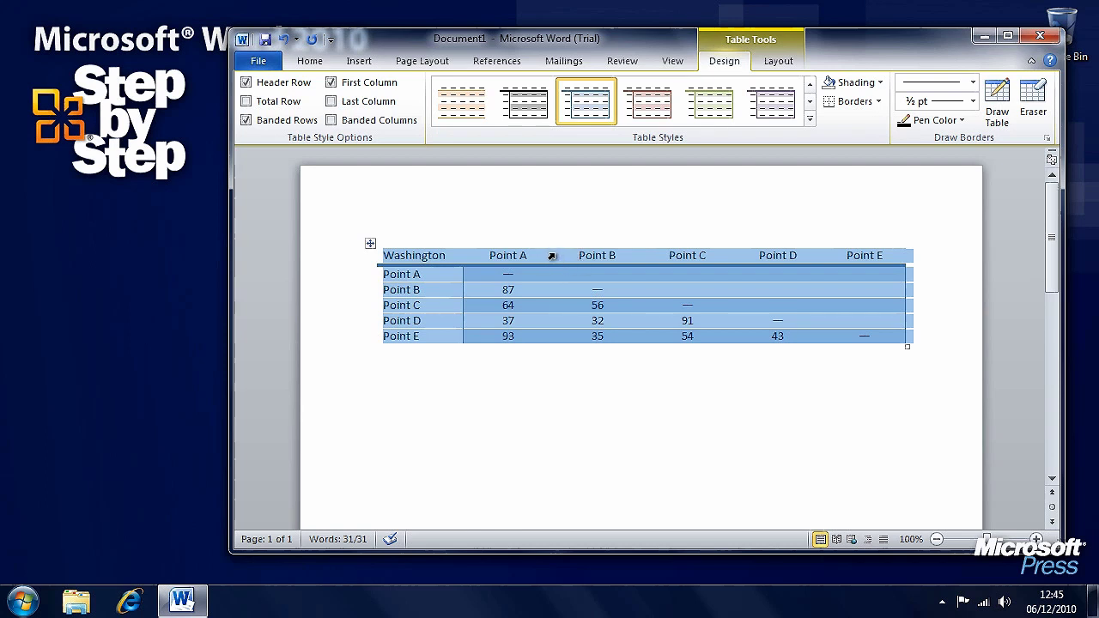
{"action": "mouse_move", "coordinate": [552, 256]}
{"action": "left_mouse_down"}
{"action": "mouse_move", "coordinate": [529, 256]}
{"action": "mouse_move", "coordinate": [603, 255]}
{"action": "mouse_move", "coordinate": [555, 254]}
{"action": "left_mouse_up"}
{"action": "left_click_drag", "start_coordinate": [639, 255], "coordinate": [612, 255]}
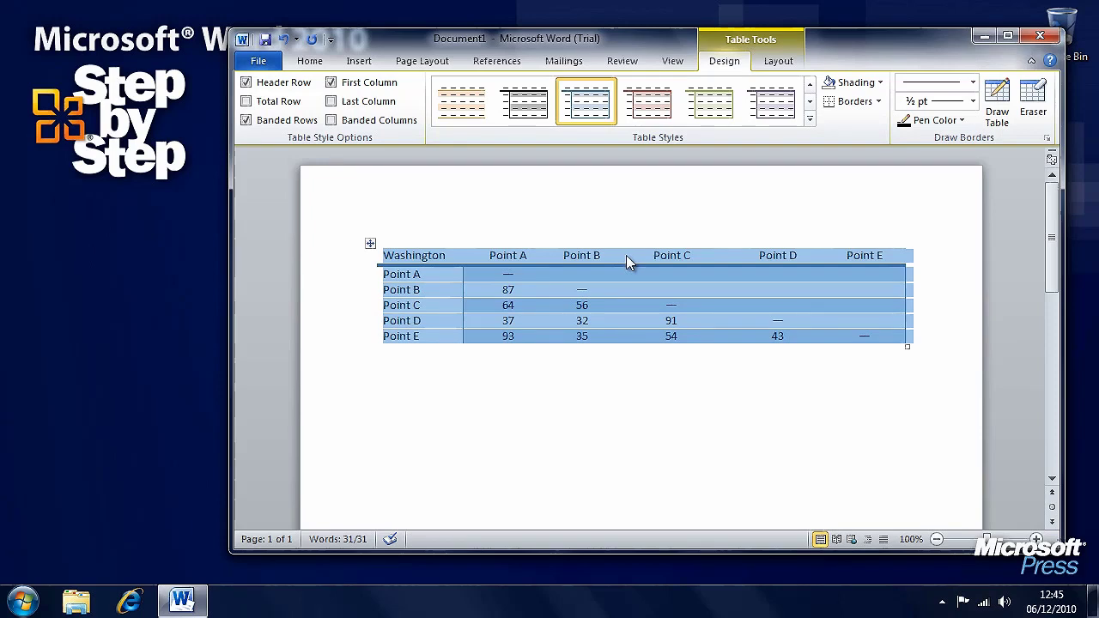
{"action": "left_click", "coordinate": [650, 360]}
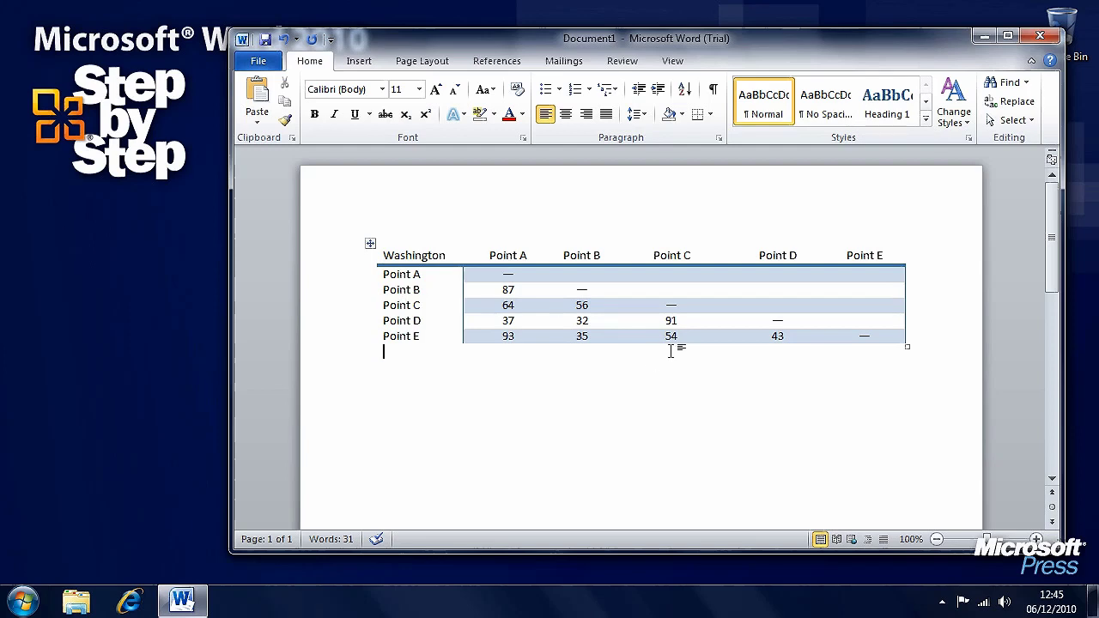
Step: Close the practice document without saving
{"action": "left_click", "coordinate": [257, 61]}
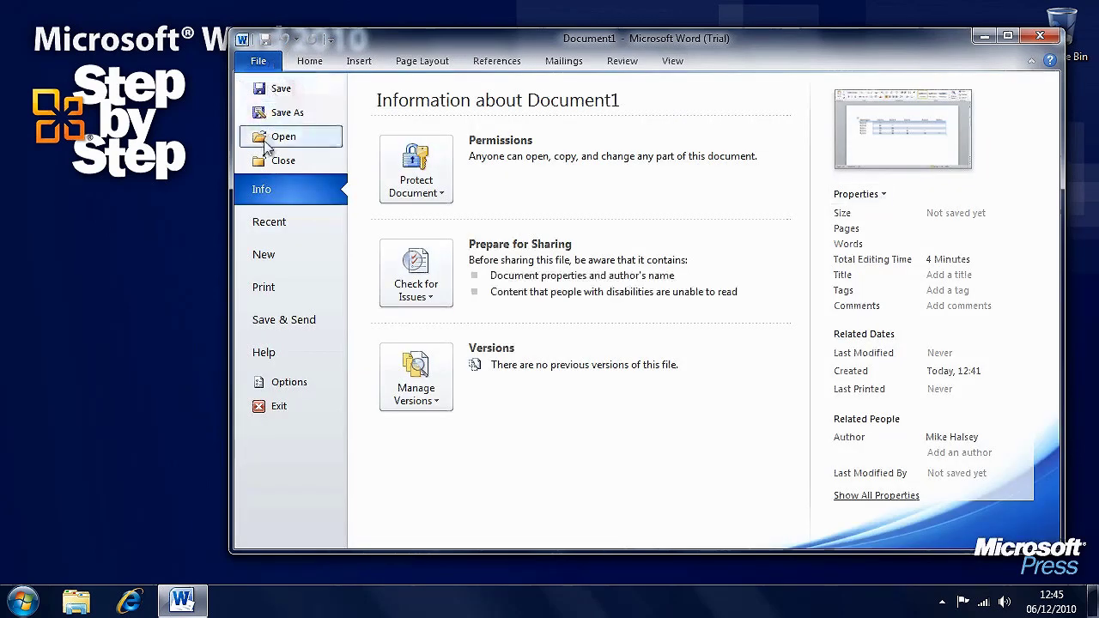
{"action": "left_click", "coordinate": [268, 161]}
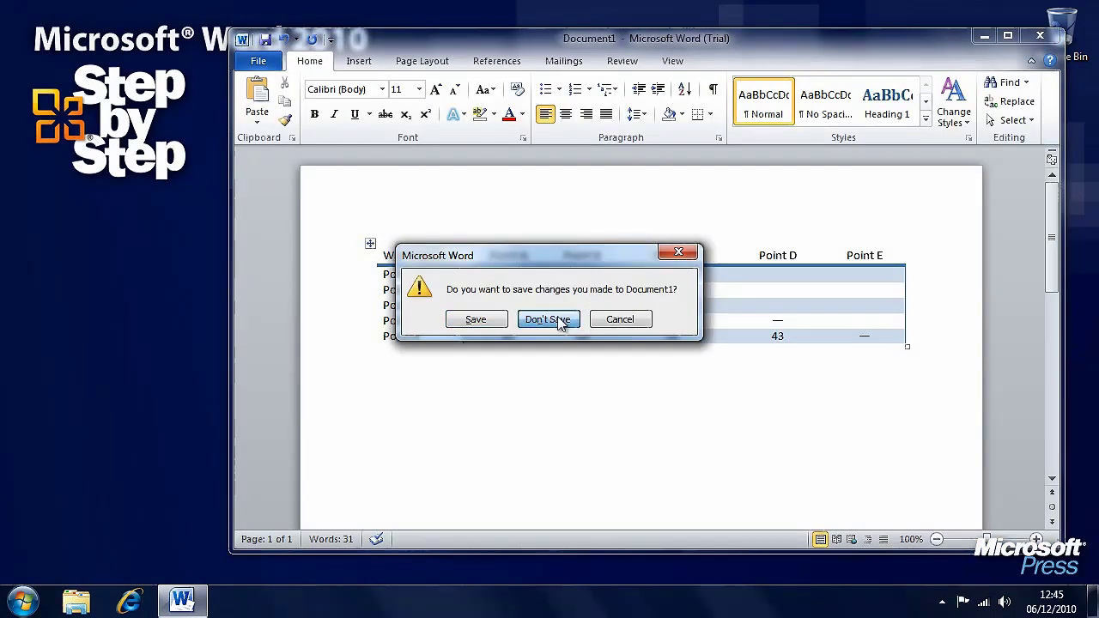
{"action": "left_click", "coordinate": [562, 320]}
Step: Open ConsultationA_start from the Chapter04 folder
{"action": "left_click", "coordinate": [256, 62]}
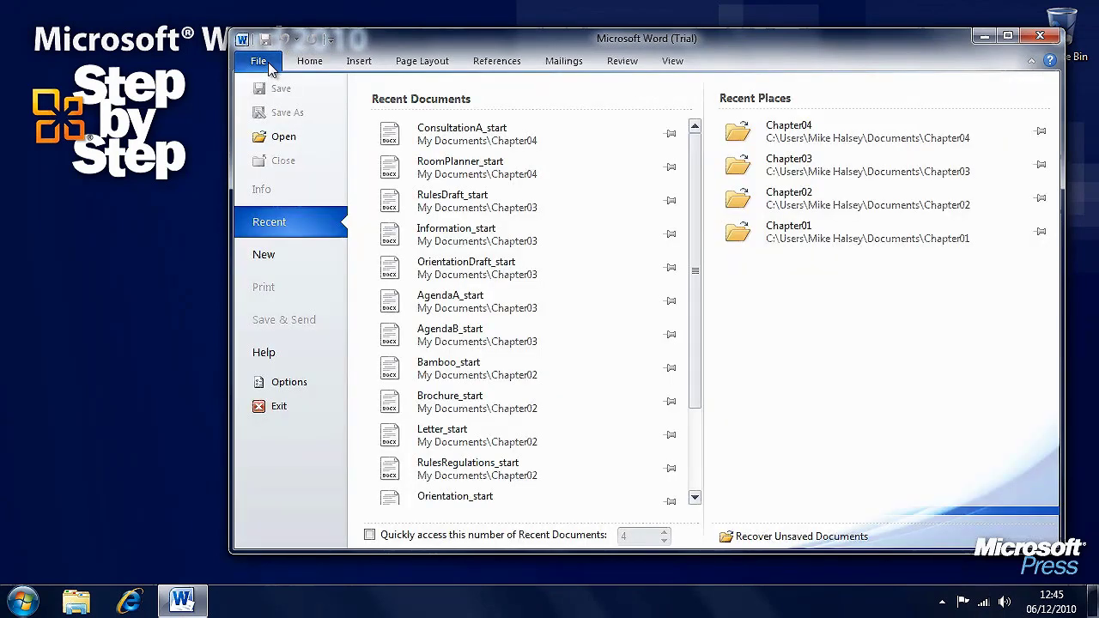
{"action": "left_click", "coordinate": [273, 137]}
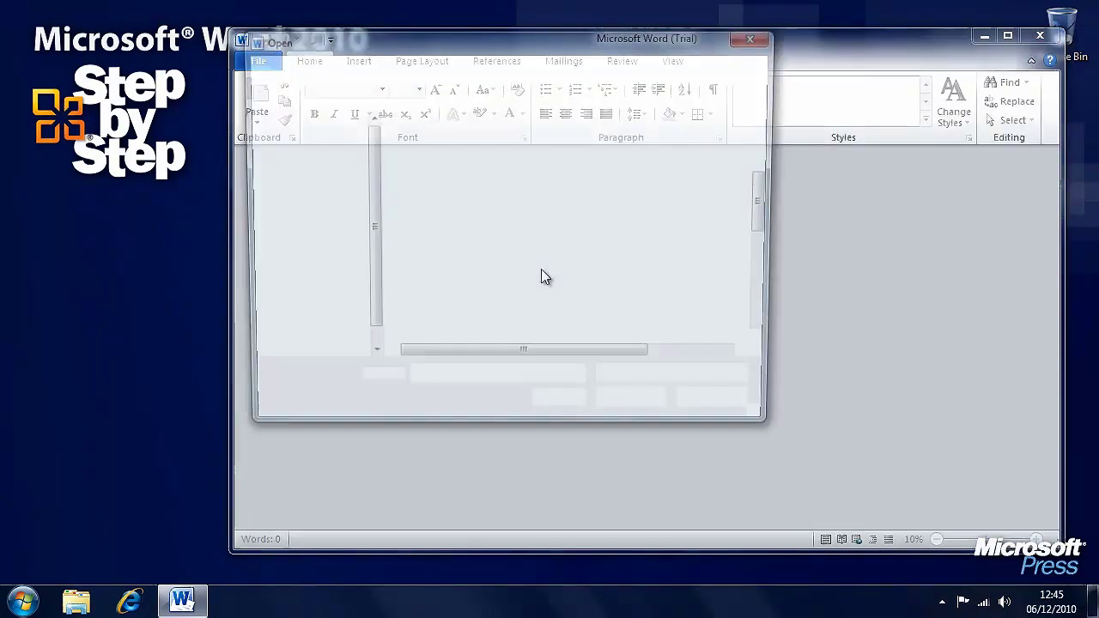
{"action": "double_click", "coordinate": [448, 285]}
{"action": "double_click", "coordinate": [472, 196]}
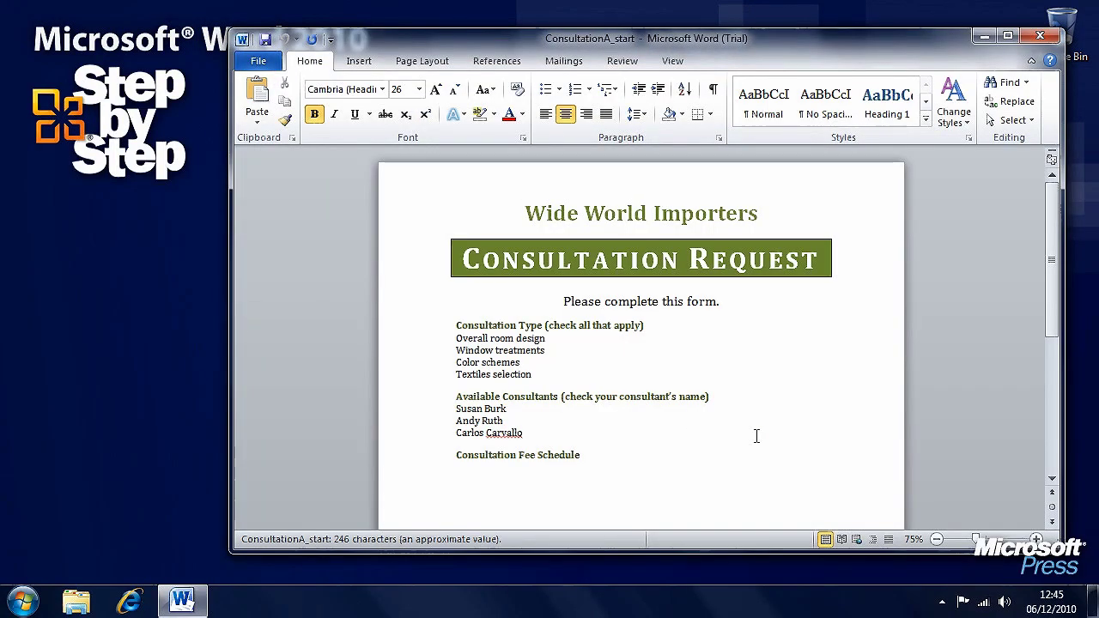
Step: Add two blank lines after 'Please complete this form.'
{"action": "left_click", "coordinate": [746, 307]}
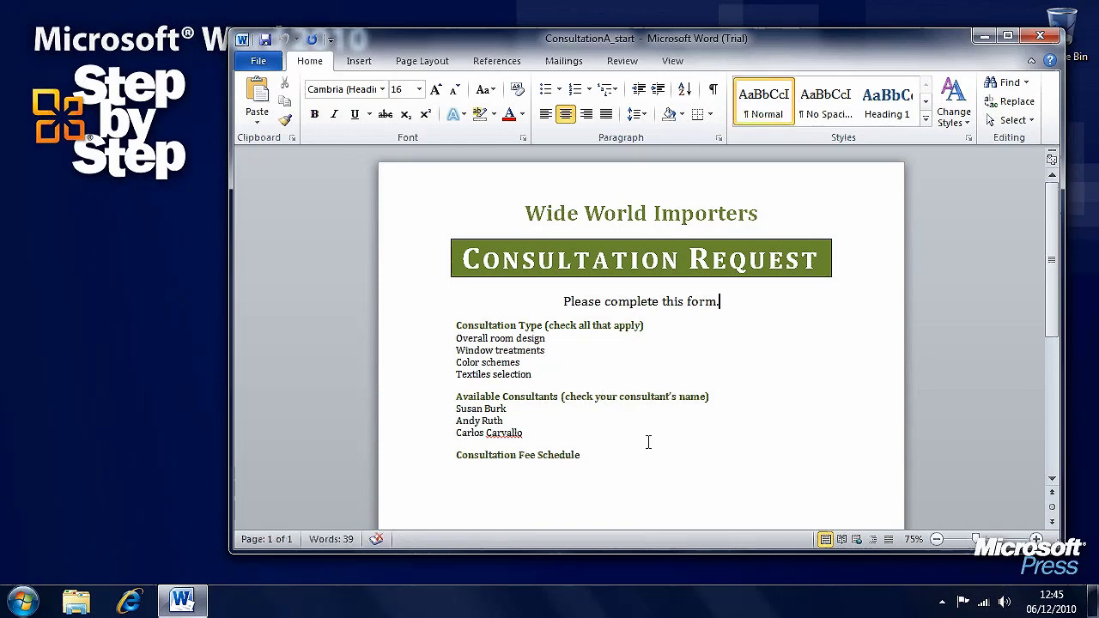
{"action": "key", "text": "Return"}
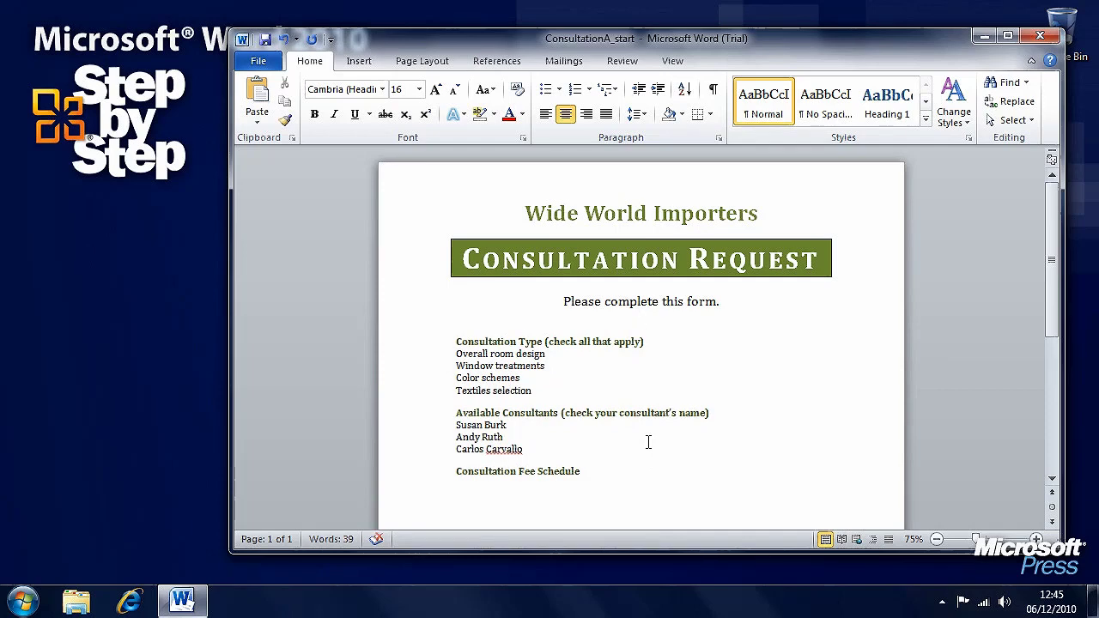
{"action": "key", "text": "Return"}
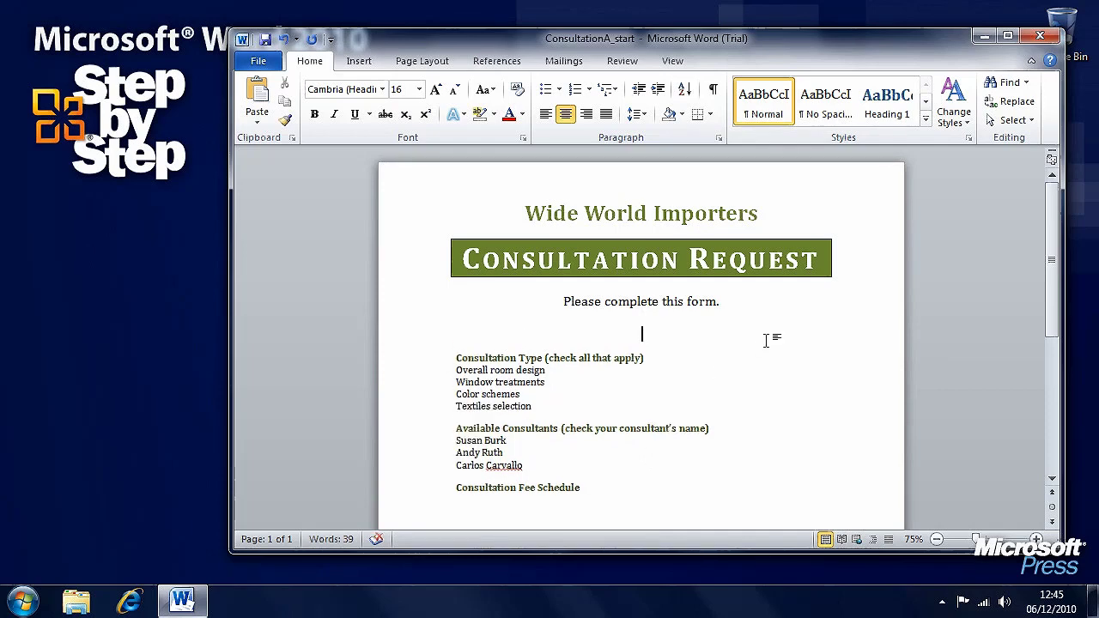
{"action": "left_click", "coordinate": [358, 60]}
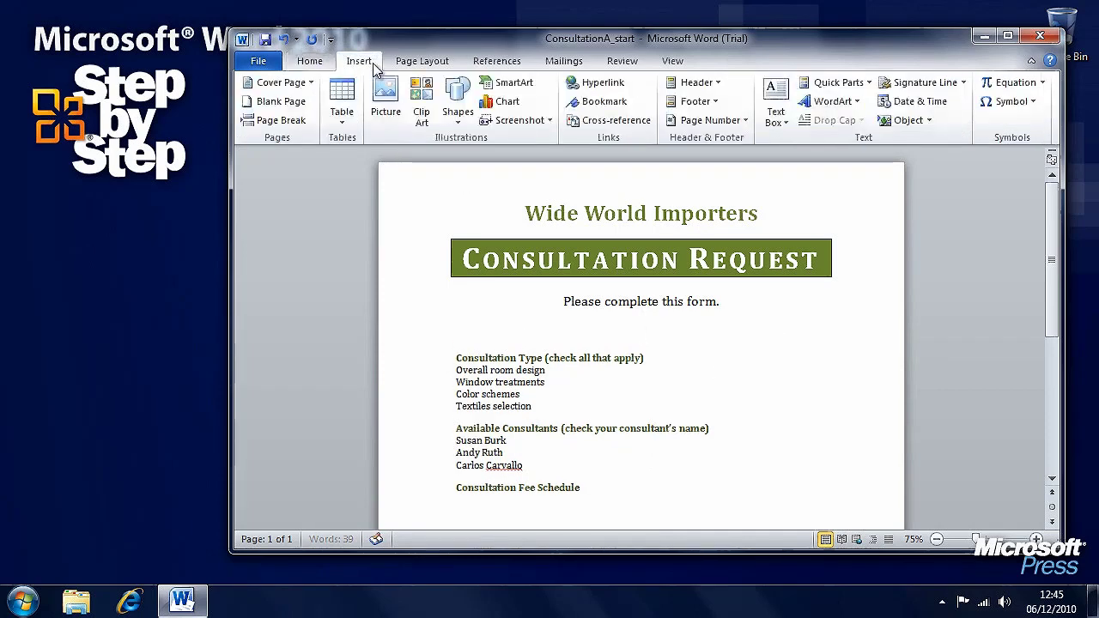
Step: Insert a 3-column by 5-row table below 'Please complete this form.'
{"action": "left_click", "coordinate": [346, 125]}
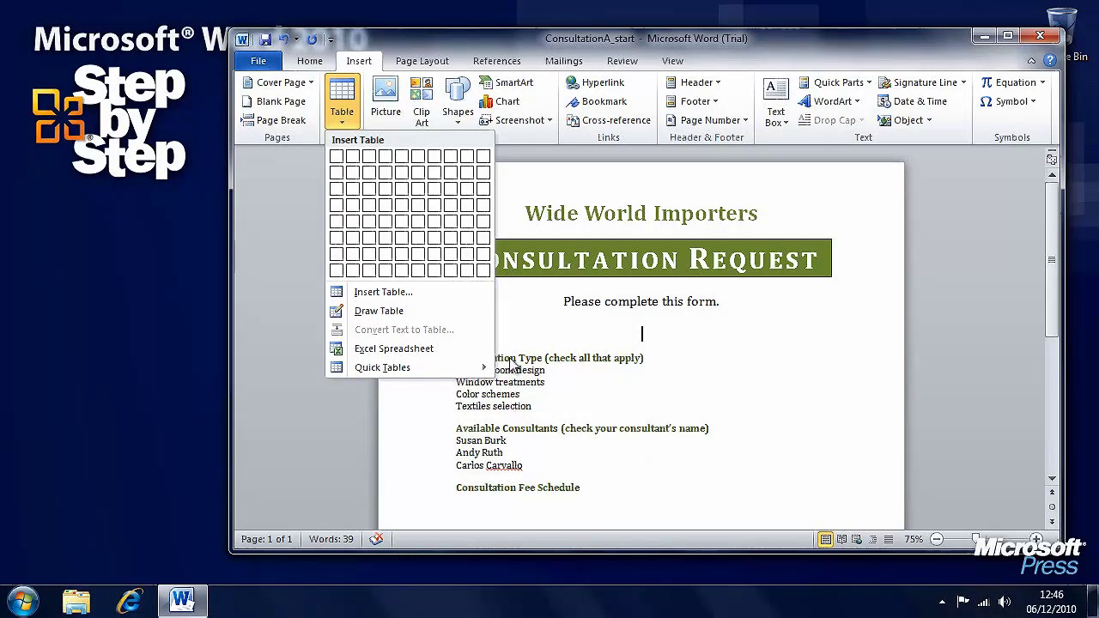
{"action": "left_click", "coordinate": [369, 226]}
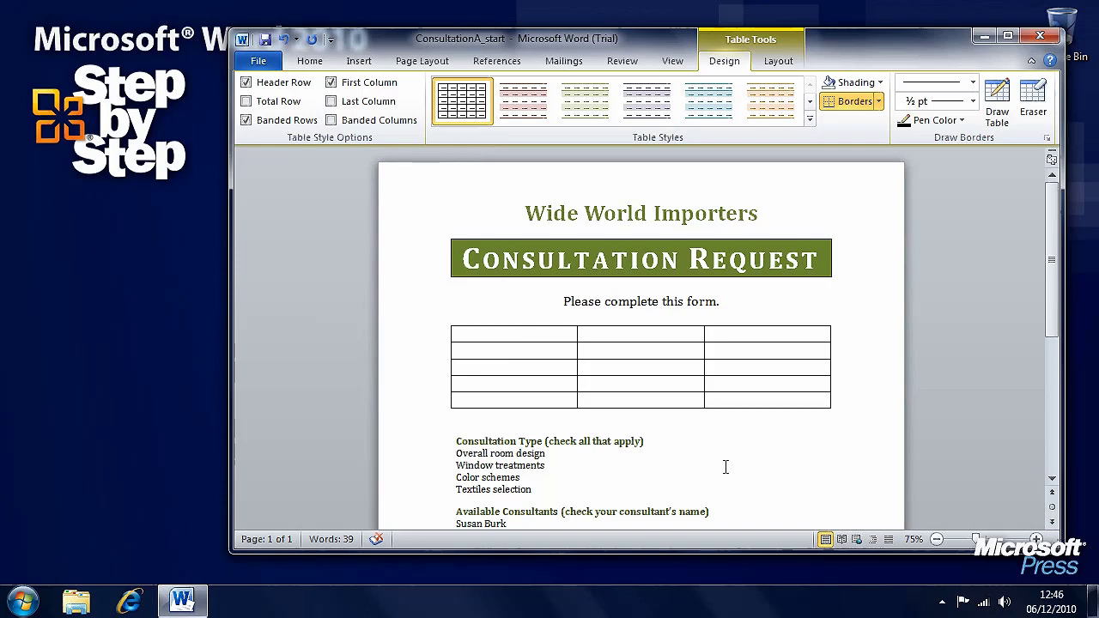
Step: Type 'Consultation Type' in the first cell and 'Overall Room Design' in the cell below
{"action": "type", "text": "COnsultation"}
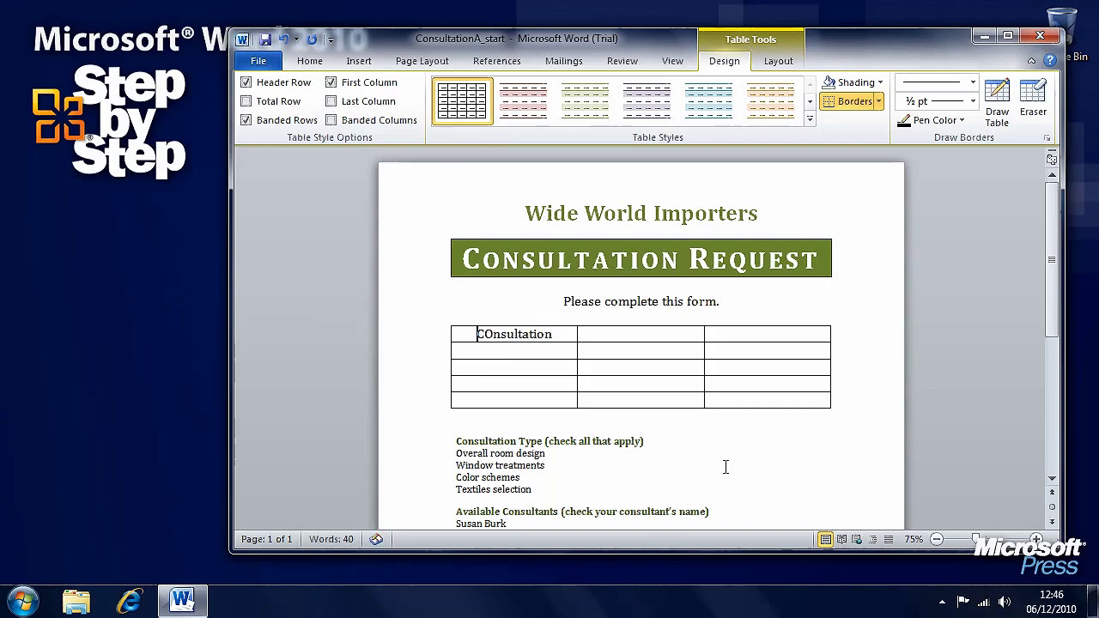
{"action": "type", "text": " Type"}
{"action": "key", "text": "Down"}
{"action": "type", "text": "Overall Room"}
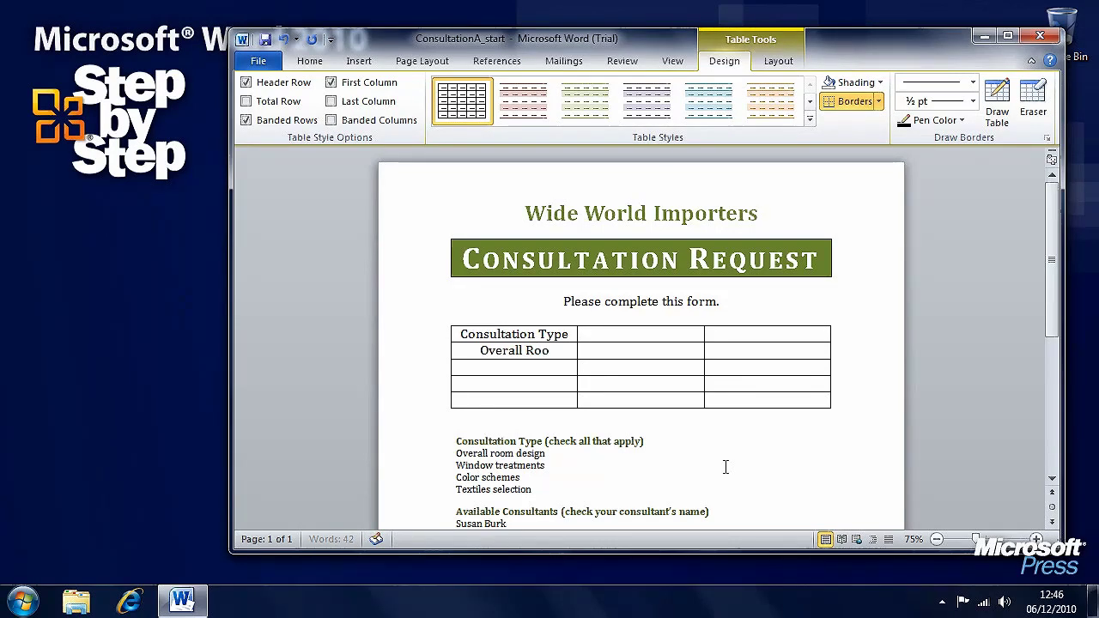
{"action": "type", "text": " Design"}
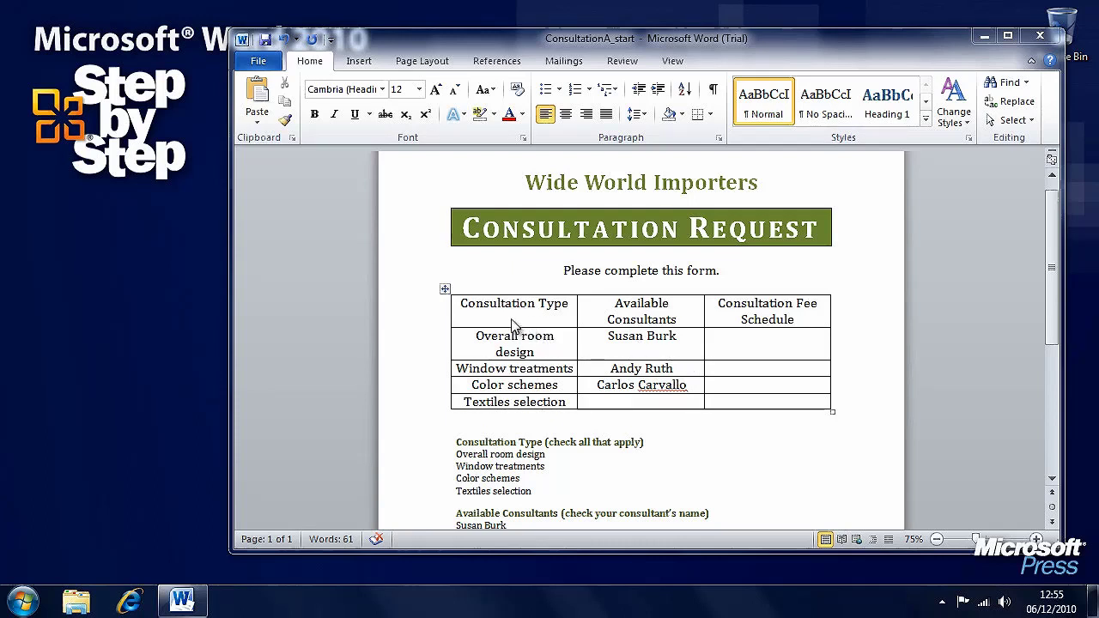
Step: Select the table, switch to Table Tools Layout, and place the cursor in the Consultation Fee Schedule column
{"action": "left_click", "coordinate": [445, 289]}
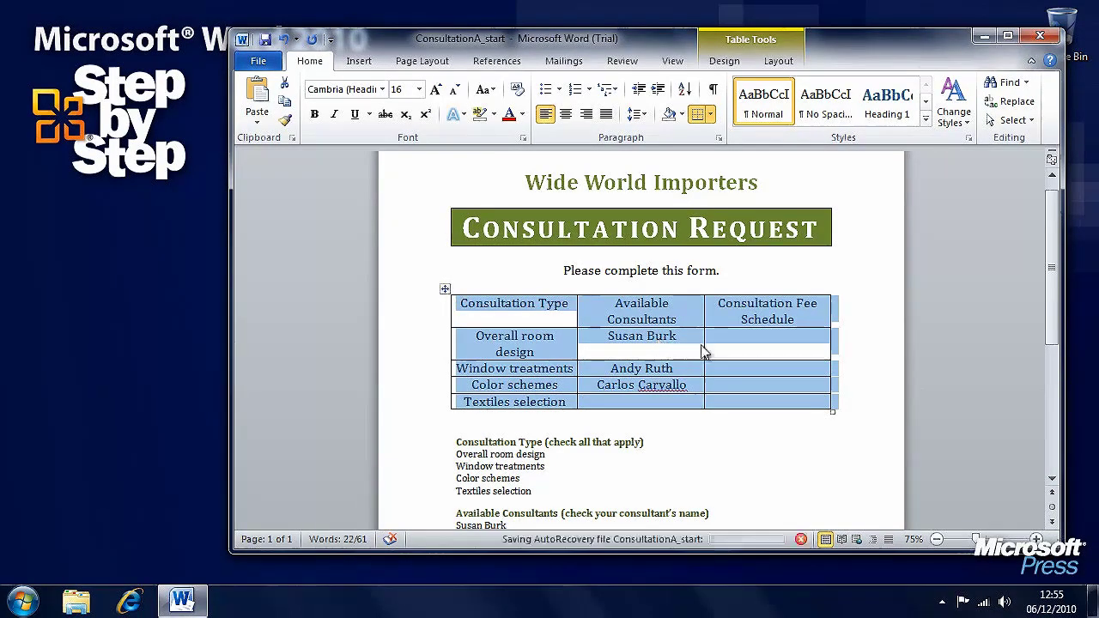
{"action": "left_click", "coordinate": [727, 61]}
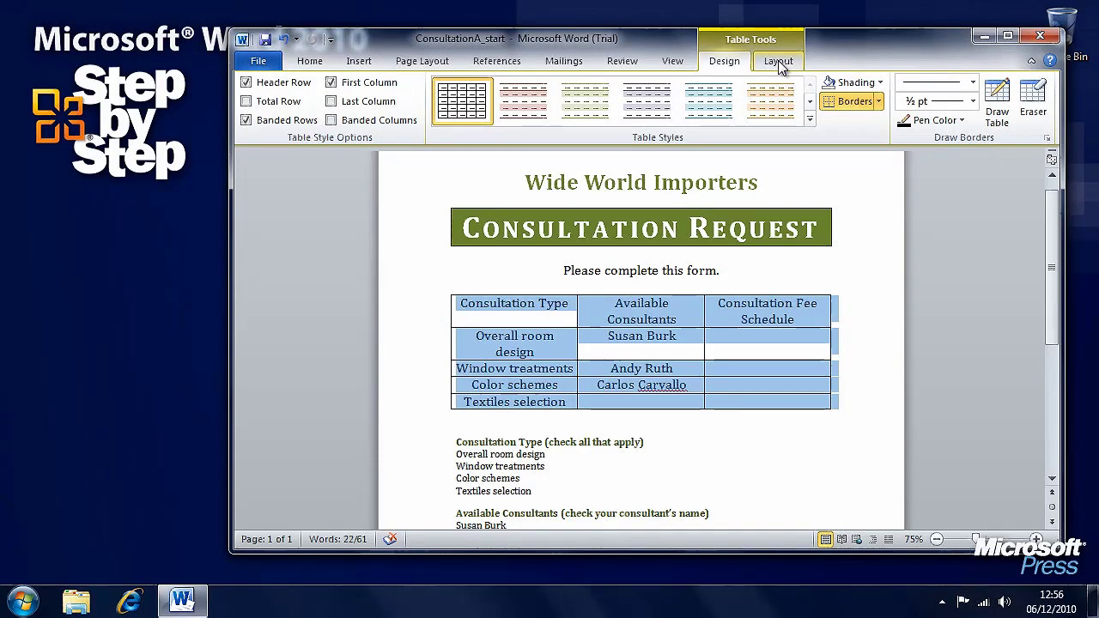
{"action": "left_click", "coordinate": [780, 65]}
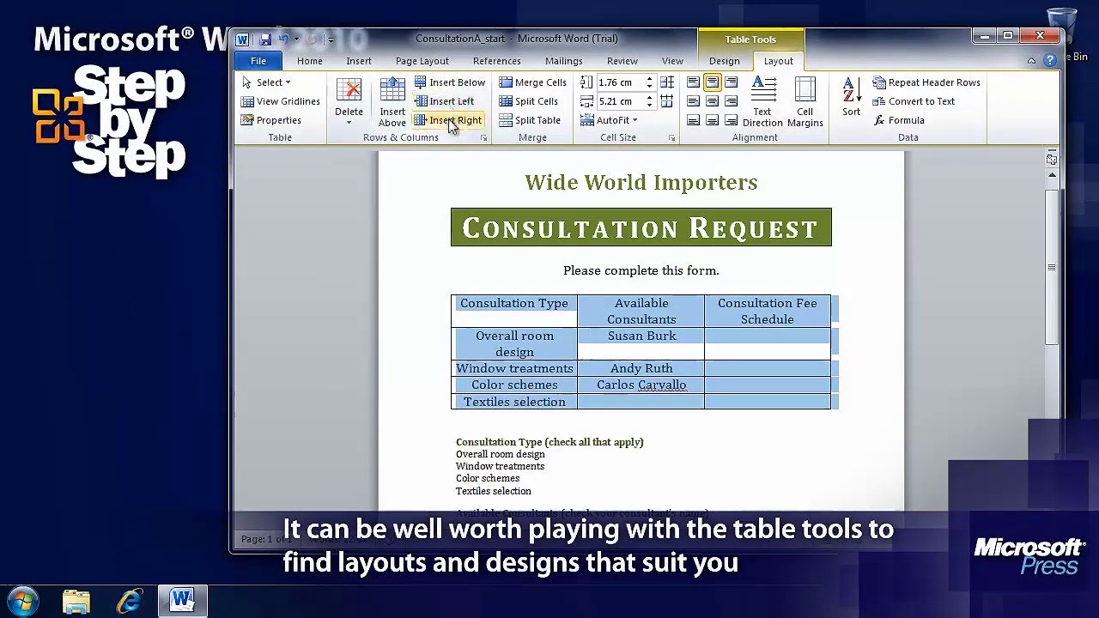
{"action": "left_click", "coordinate": [771, 337]}
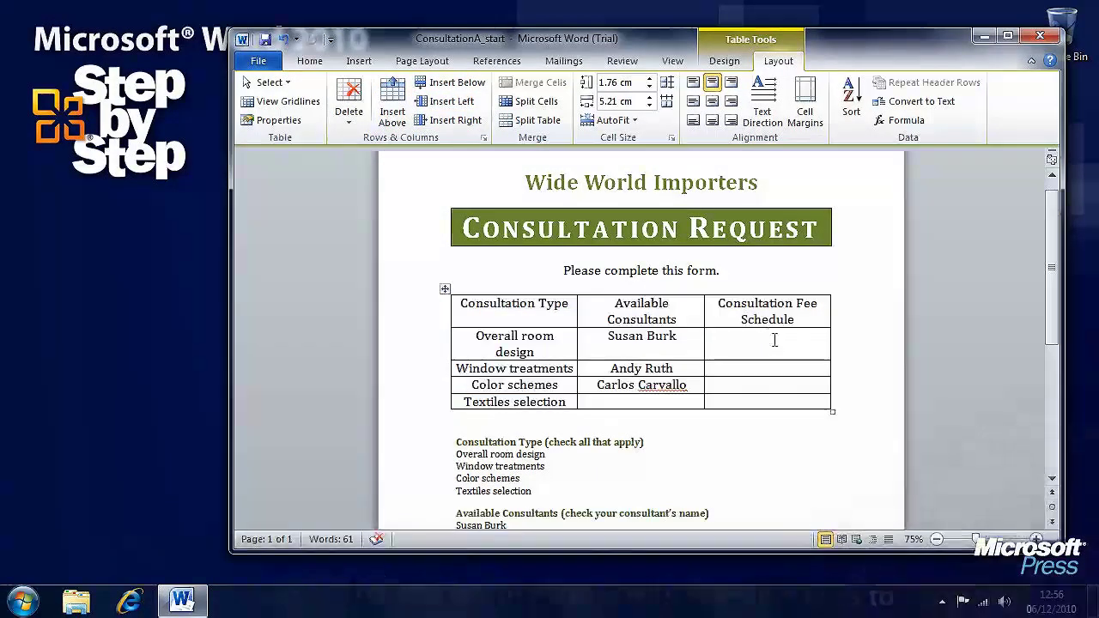
Step: Insert a column right of Consultation Fee Schedule and merge the two header cells
{"action": "left_click", "coordinate": [447, 122]}
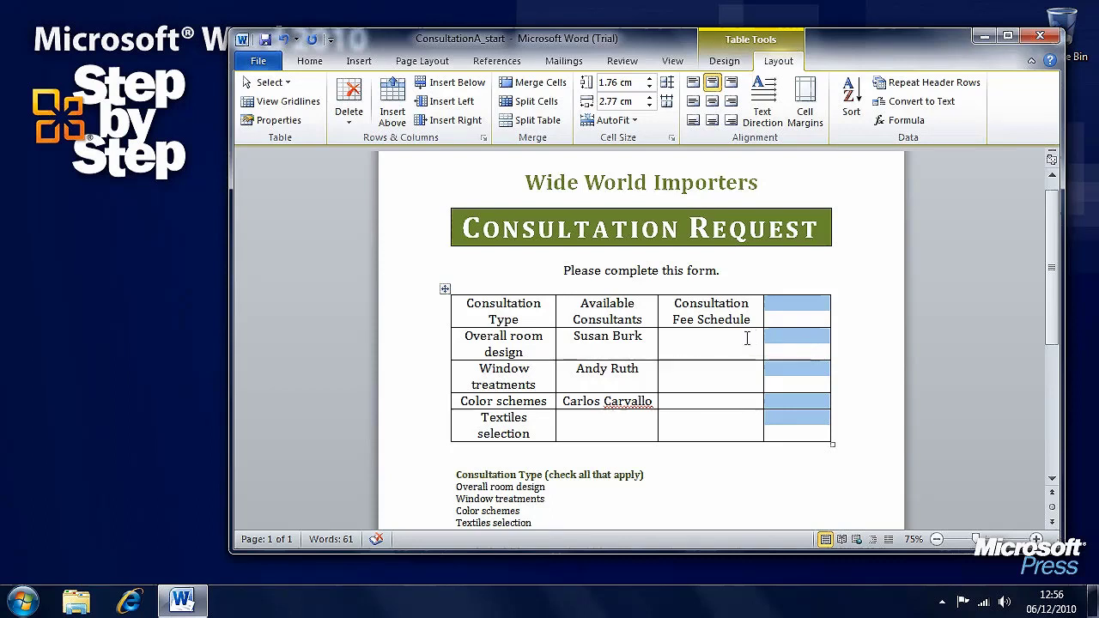
{"action": "left_click", "coordinate": [798, 306]}
{"action": "left_click_drag", "start_coordinate": [801, 304], "coordinate": [714, 311]}
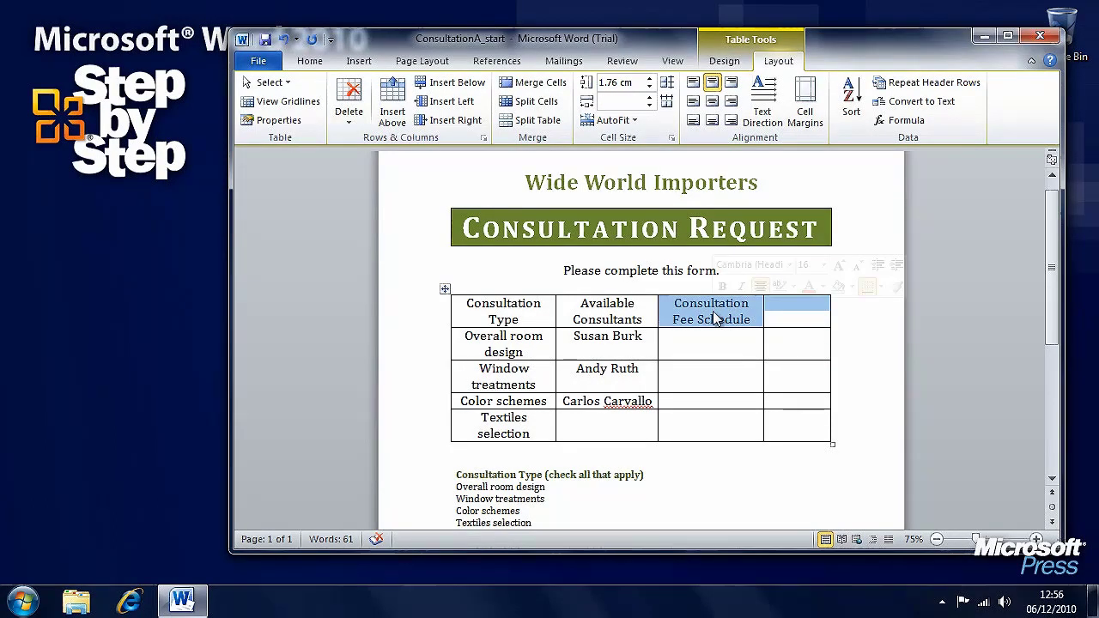
{"action": "left_click", "coordinate": [538, 83]}
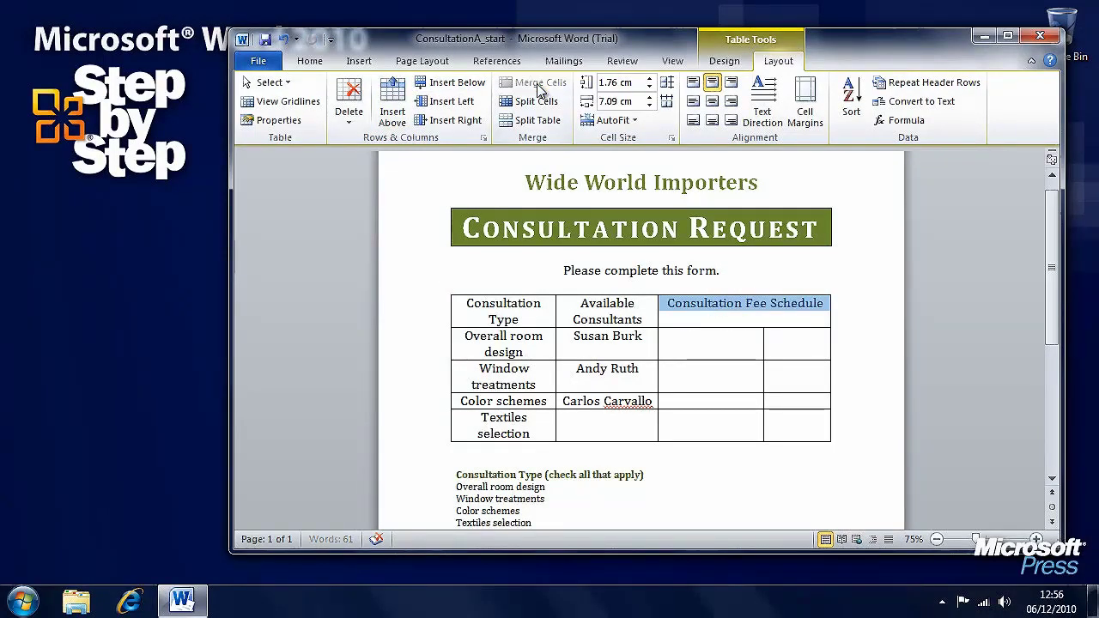
Step: Split the Window treatments fee cell into 2 columns and 1 row
{"action": "left_click", "coordinate": [710, 380]}
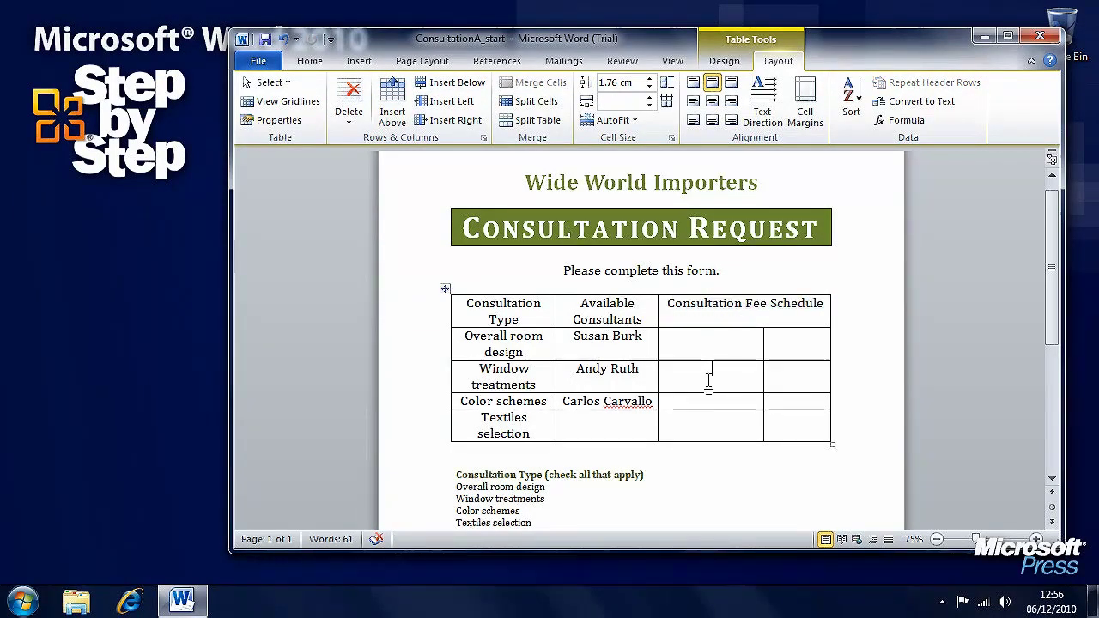
{"action": "left_click", "coordinate": [527, 103]}
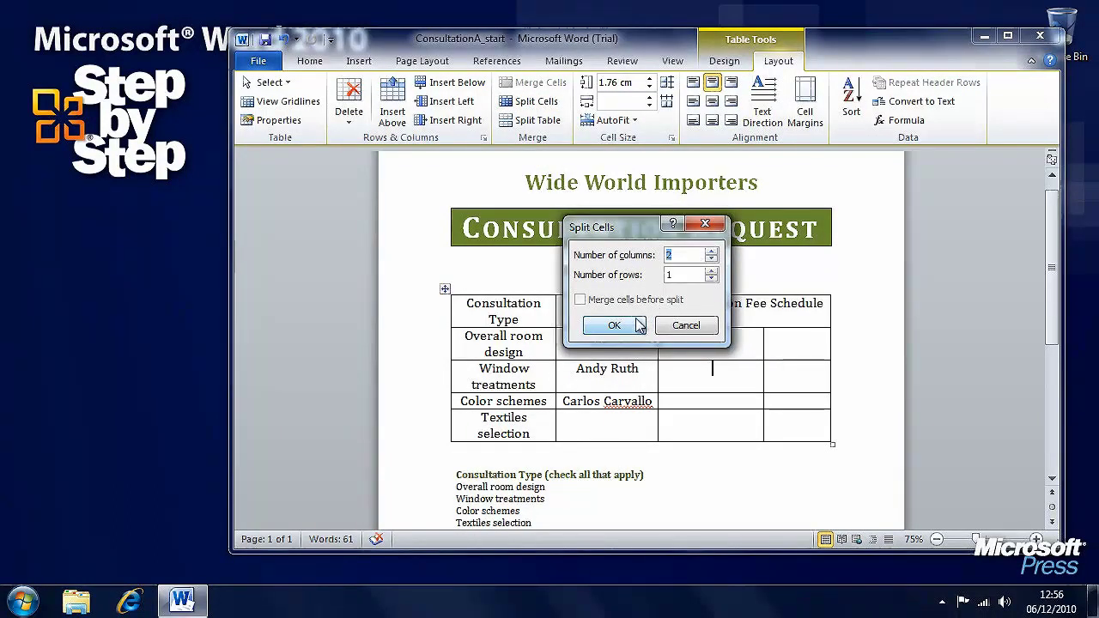
{"action": "left_click", "coordinate": [611, 322]}
{"action": "left_click", "coordinate": [789, 382]}
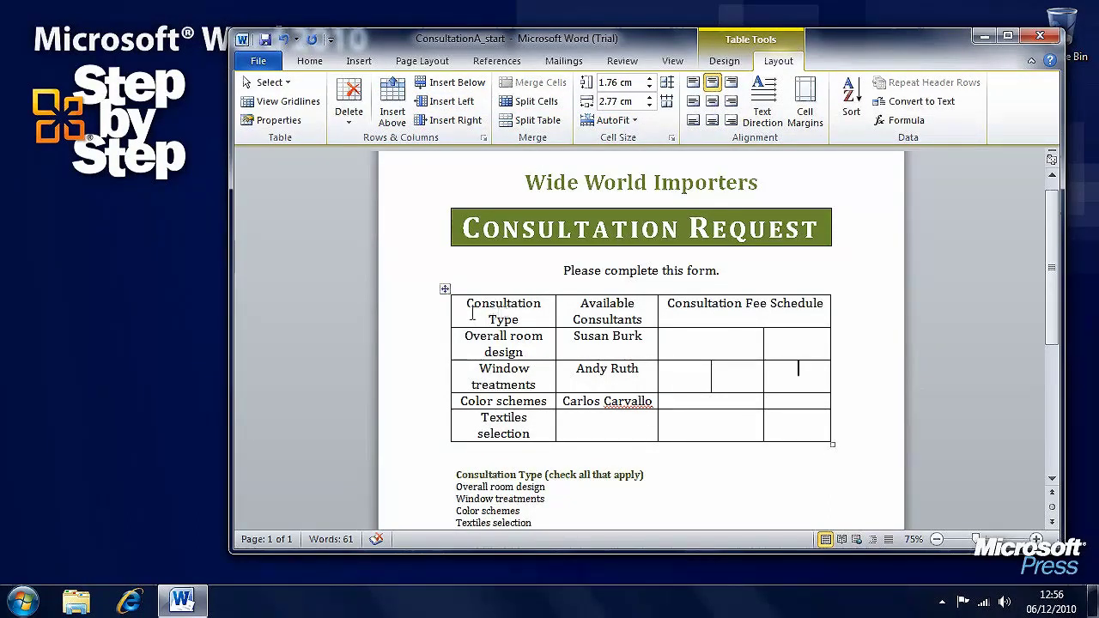
Step: Apply Align Center to all text in the selected table
{"action": "left_click", "coordinate": [447, 290]}
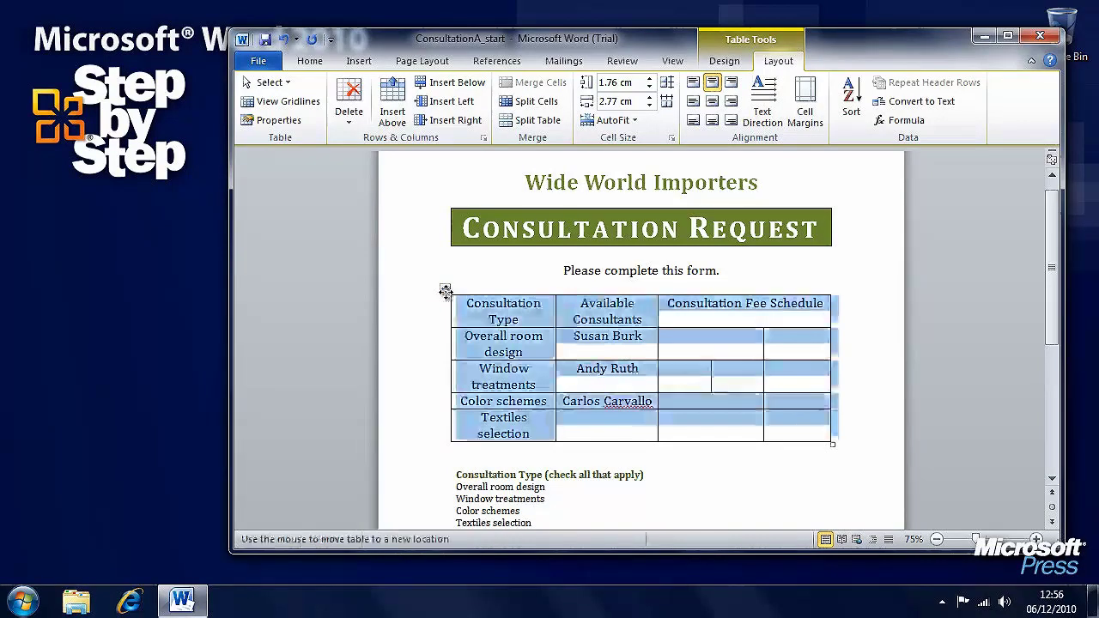
{"action": "left_click", "coordinate": [714, 101]}
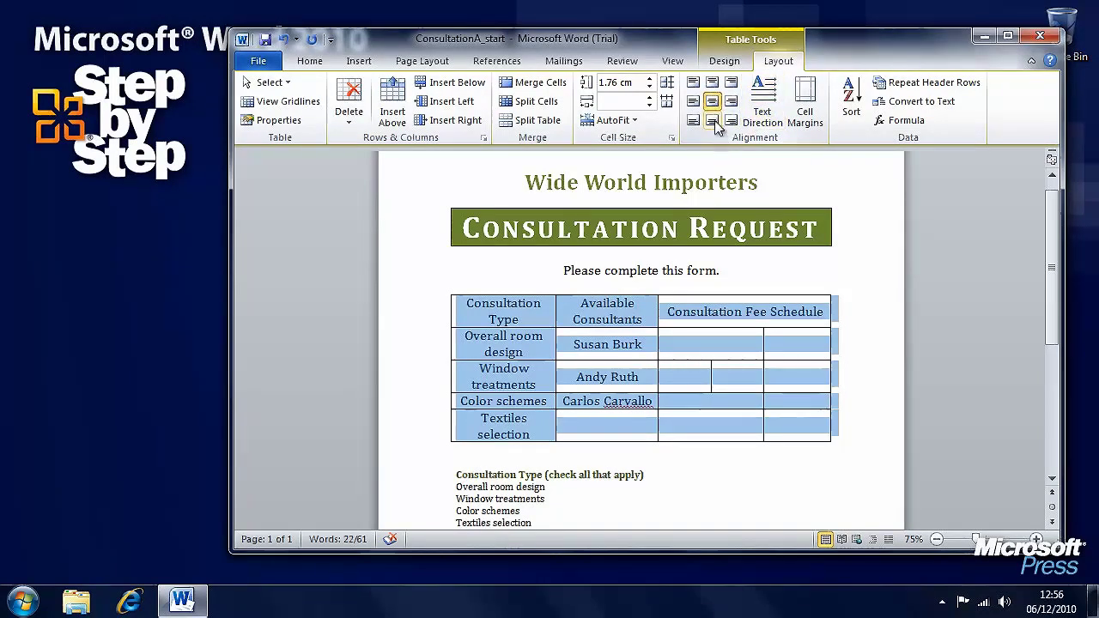
{"action": "left_click", "coordinate": [712, 121]}
{"action": "left_click", "coordinate": [713, 101]}
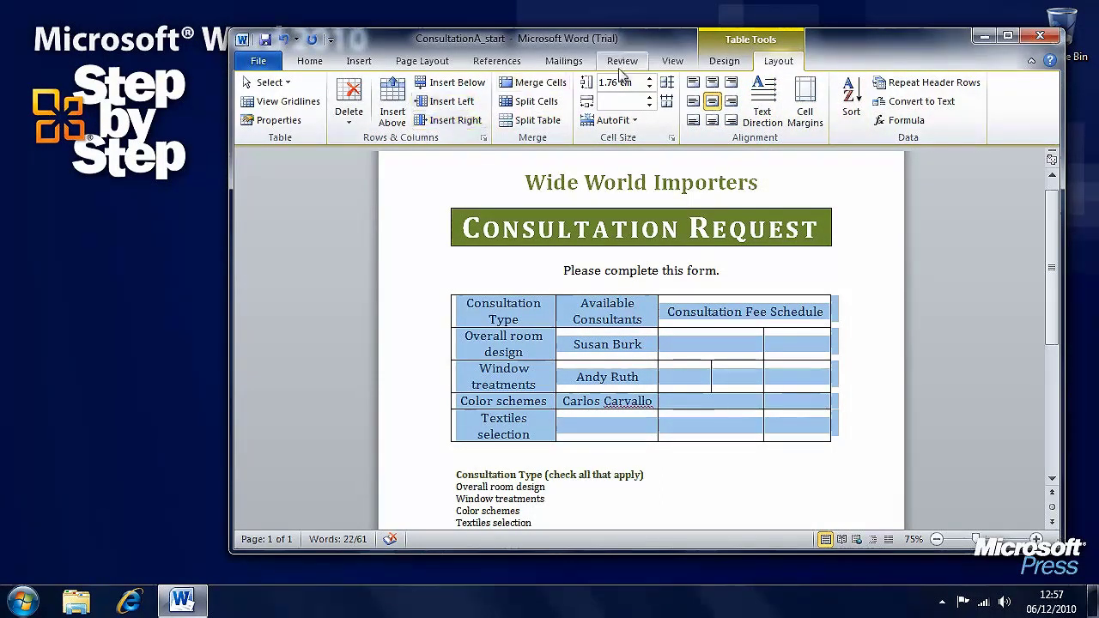
{"action": "left_click", "coordinate": [723, 62]}
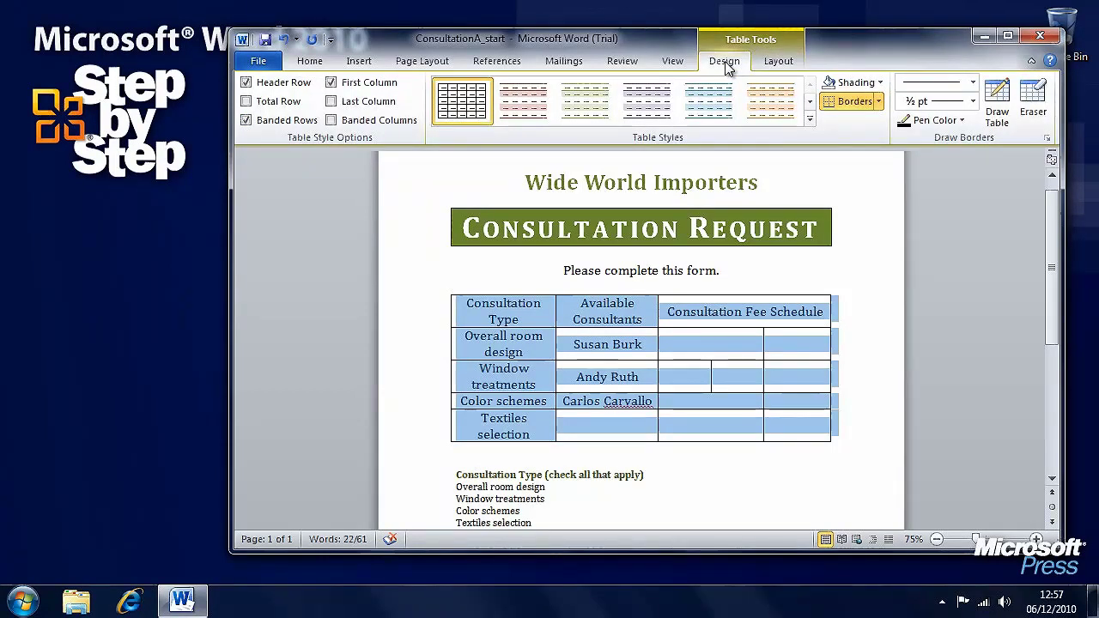
Step: Preview the full table styles gallery, scrolling through it before closing it unchanged
{"action": "left_click", "coordinate": [811, 119]}
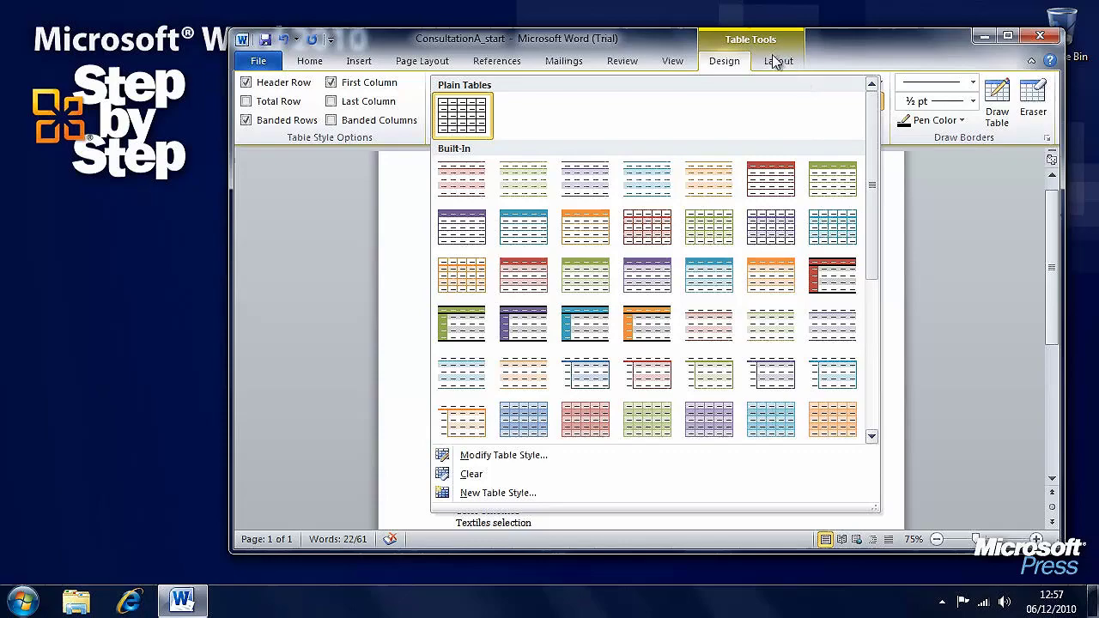
{"action": "key", "text": "Escape"}
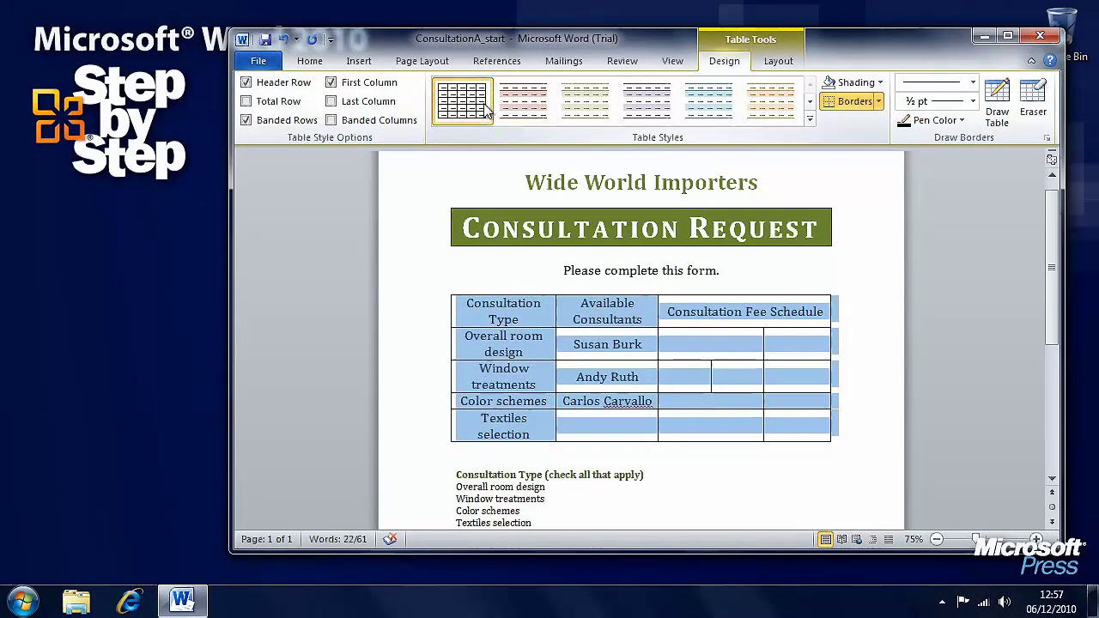
{"action": "left_click", "coordinate": [810, 119]}
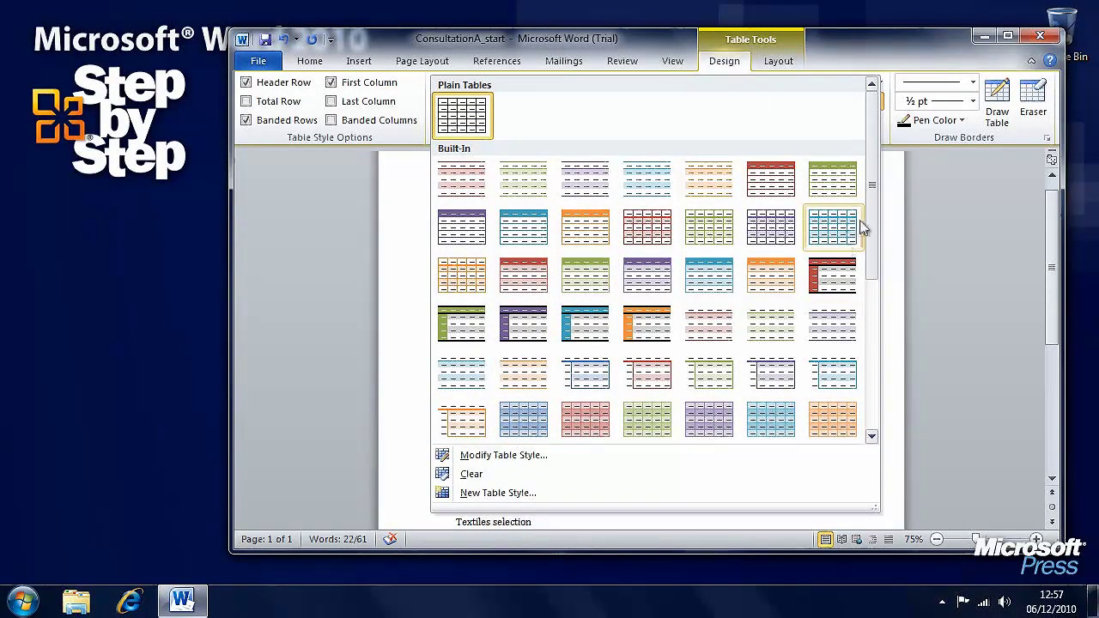
{"action": "left_click_drag", "start_coordinate": [870, 209], "coordinate": [869, 176]}
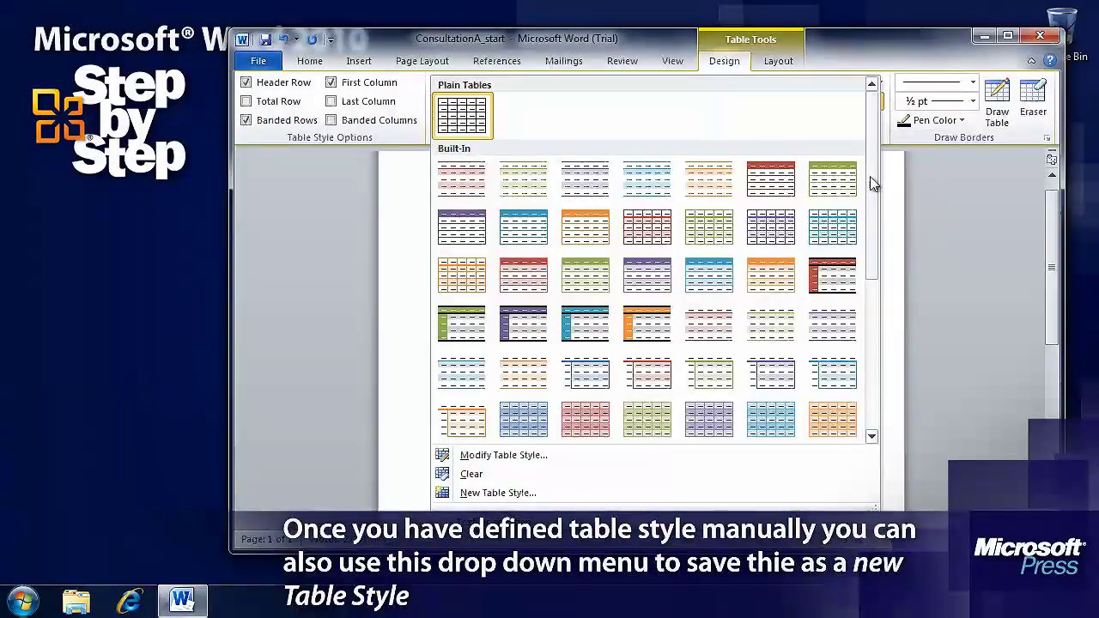
{"action": "left_click", "coordinate": [726, 61]}
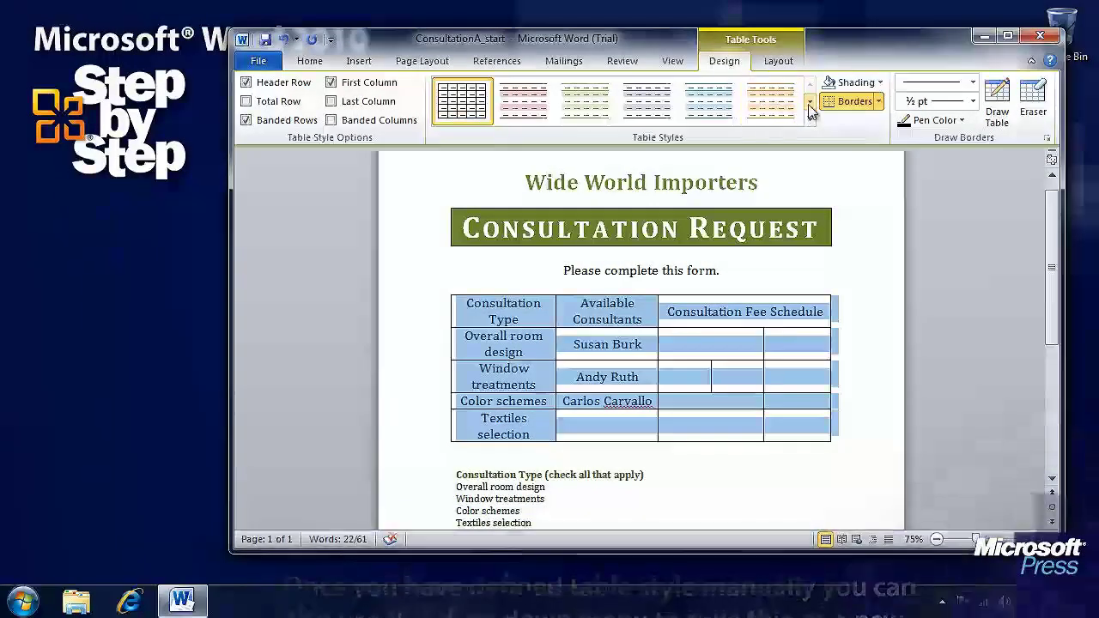
Step: Scroll through the table style rows and apply Colorful Shading - Accent 1
{"action": "left_click", "coordinate": [810, 102]}
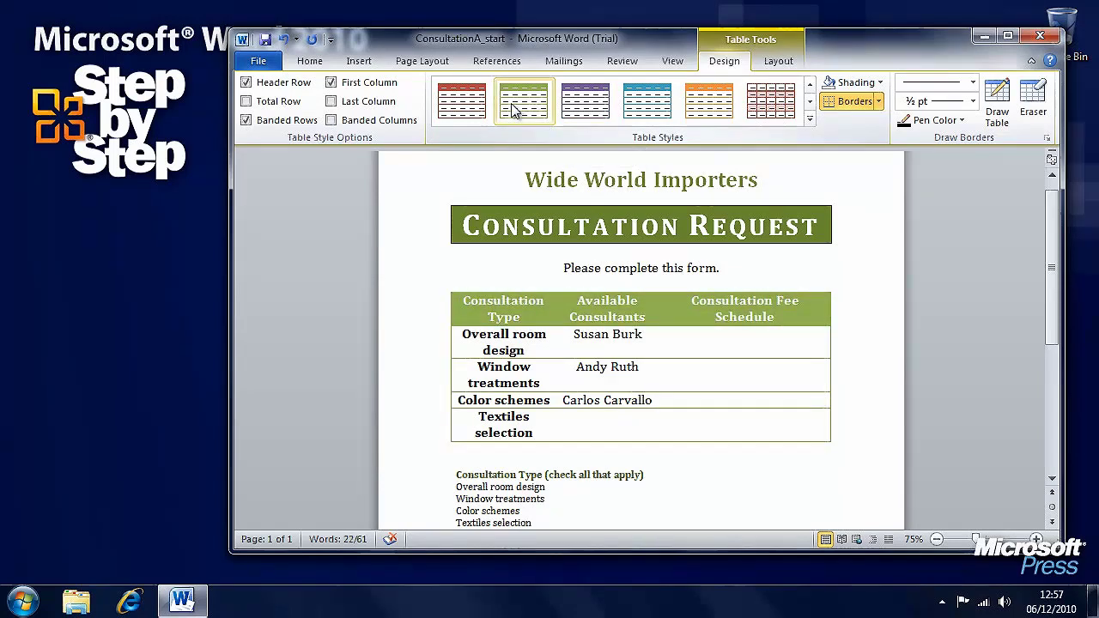
{"action": "left_click", "coordinate": [809, 103]}
{"action": "left_click", "coordinate": [809, 103]}
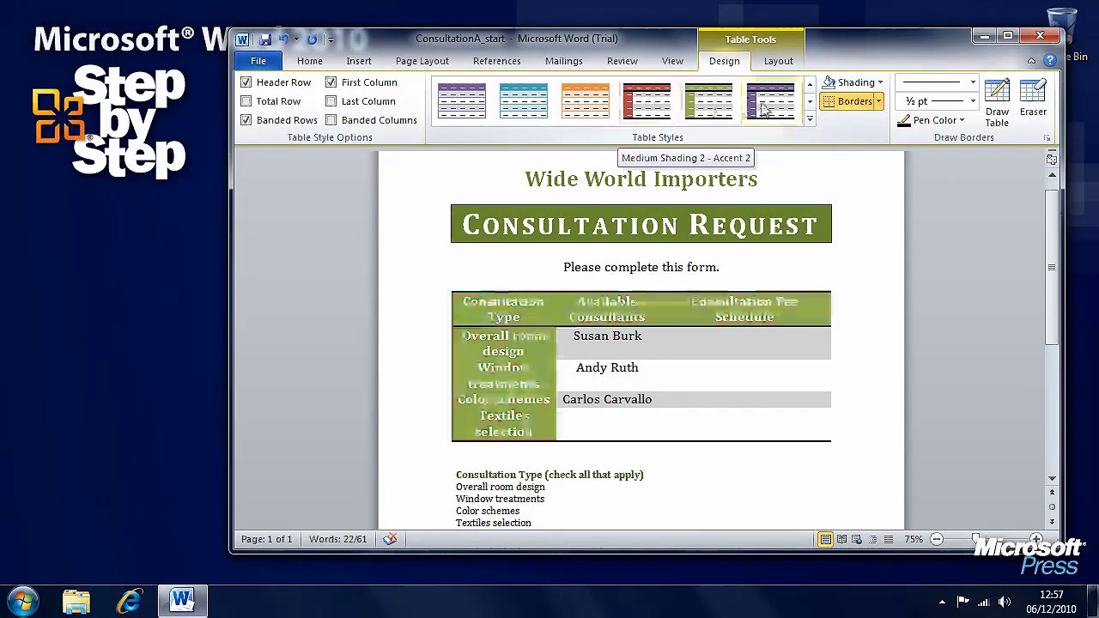
{"action": "left_click", "coordinate": [809, 101]}
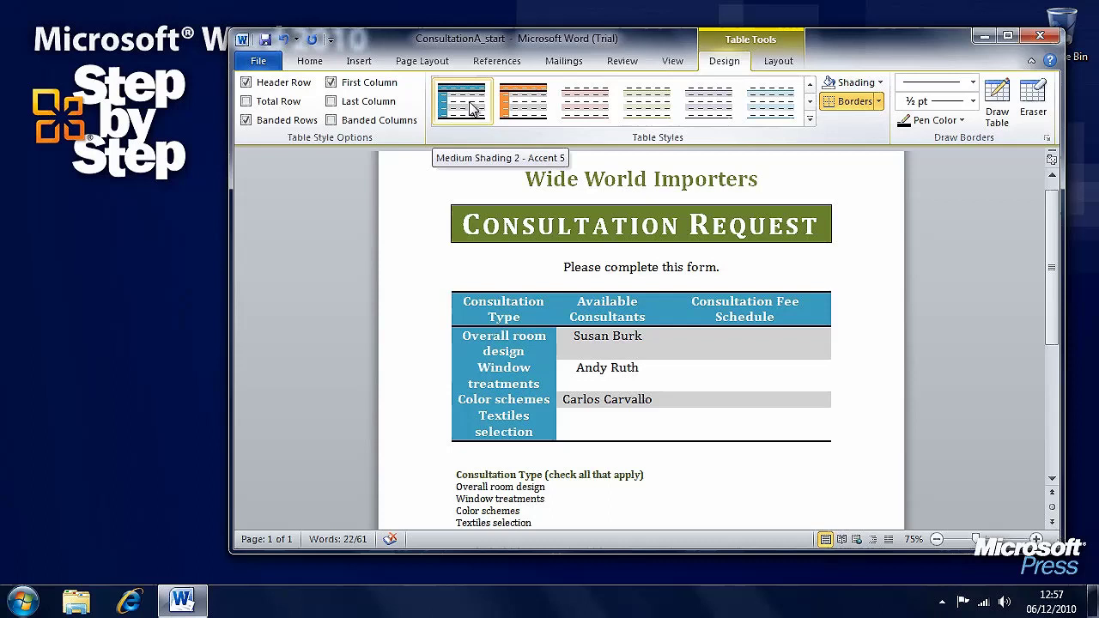
{"action": "left_click", "coordinate": [808, 103]}
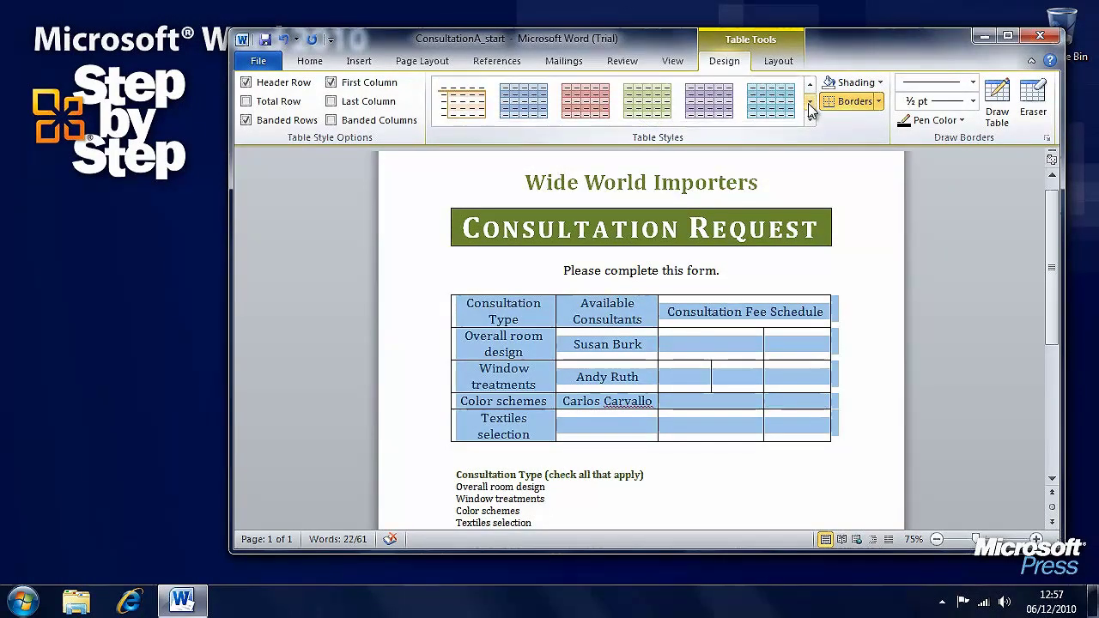
{"action": "left_click", "coordinate": [808, 103]}
{"action": "left_click", "coordinate": [808, 103]}
{"action": "left_click", "coordinate": [808, 103]}
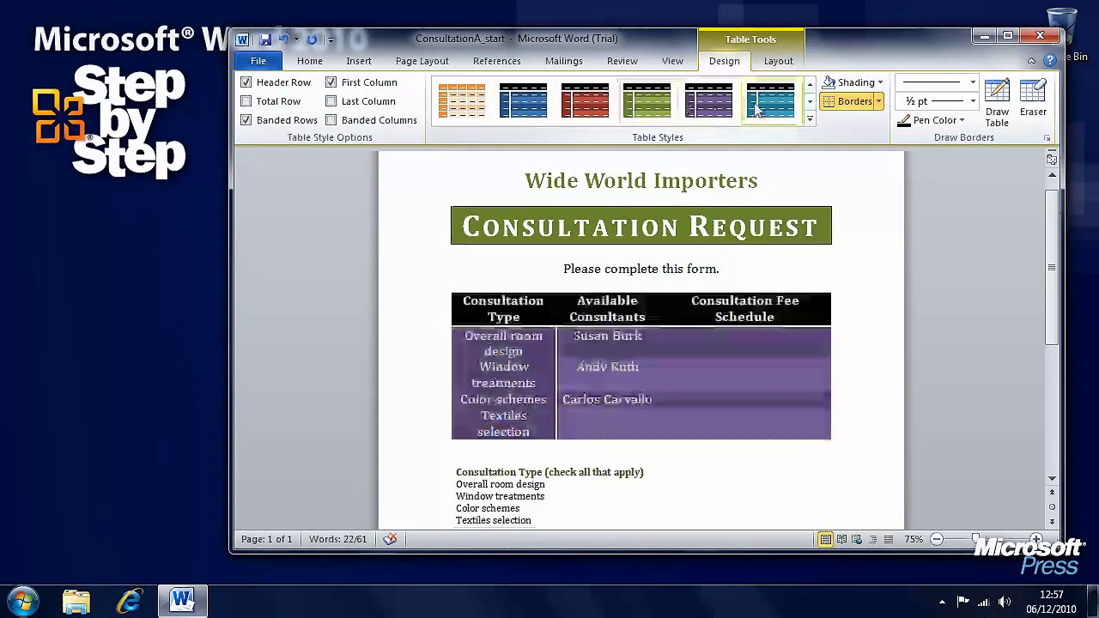
{"action": "left_click", "coordinate": [811, 102]}
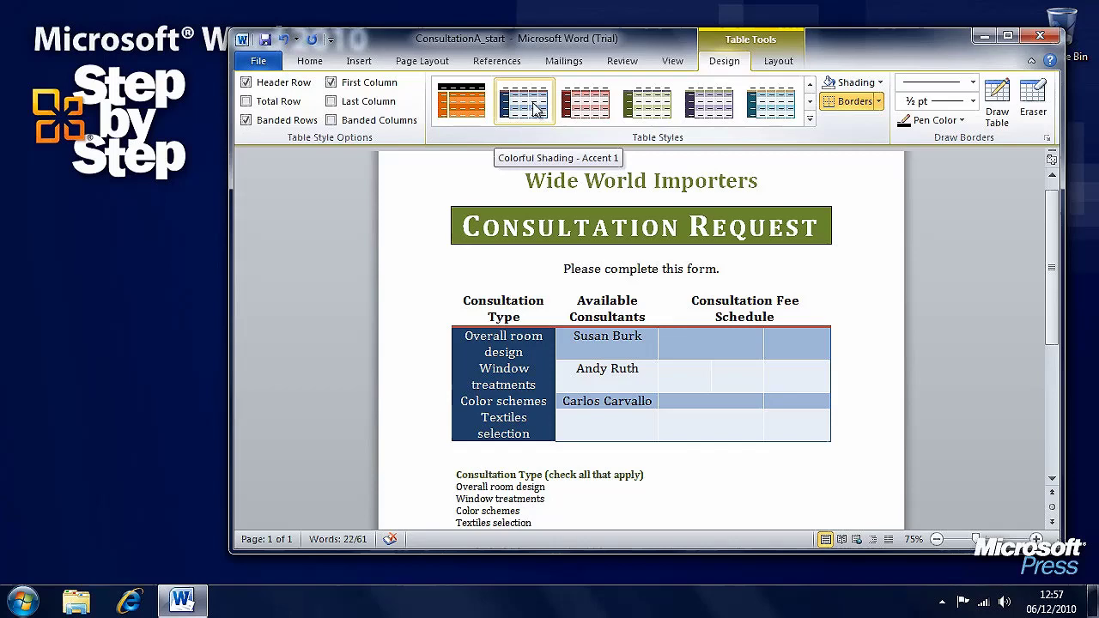
{"action": "left_click", "coordinate": [535, 107]}
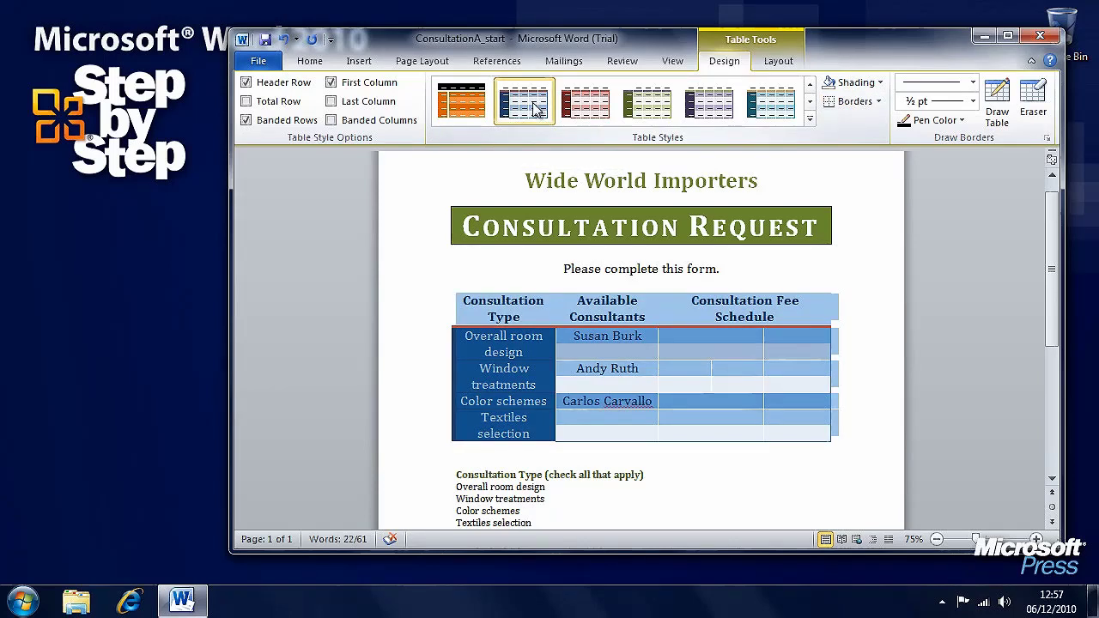
Step: Make the table text 14 pt on the Home tab, then return to Table Tools Design
{"action": "left_click", "coordinate": [310, 62]}
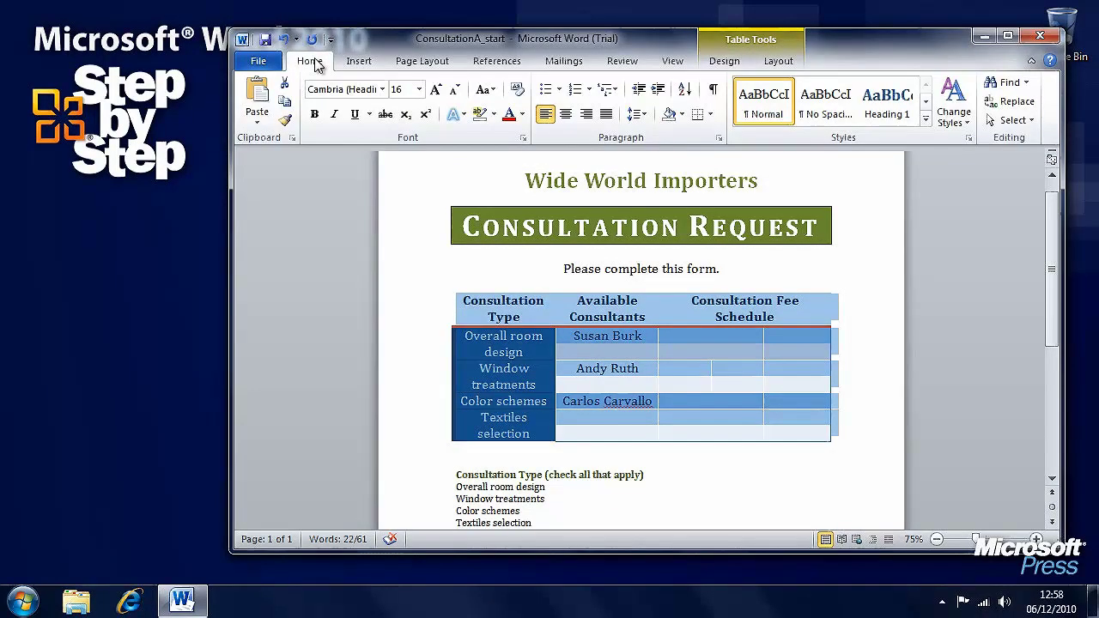
{"action": "left_click", "coordinate": [419, 89]}
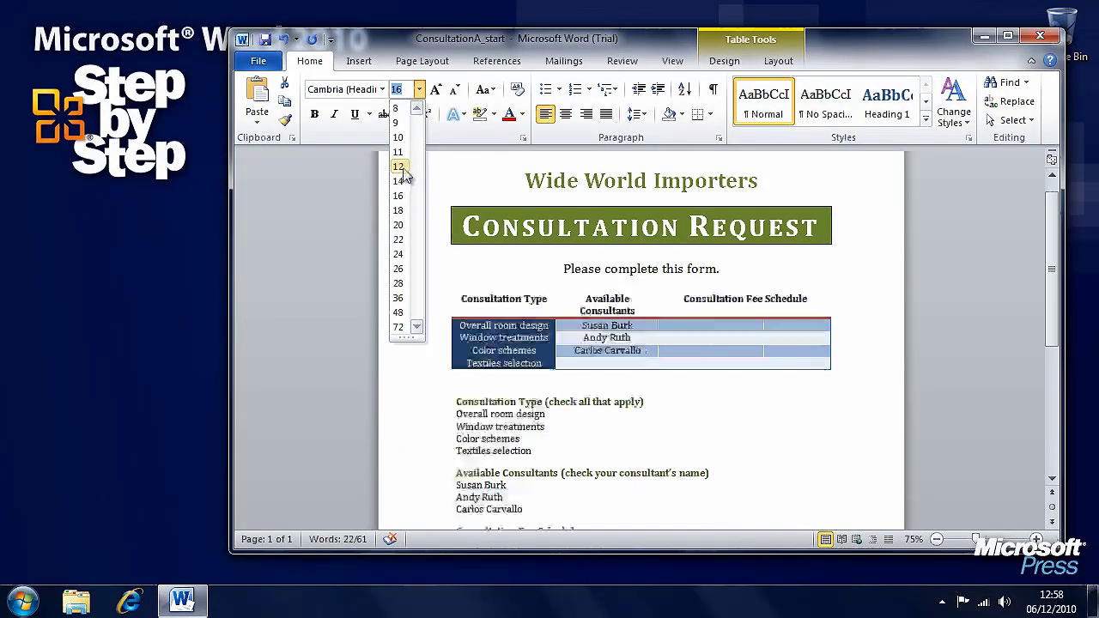
{"action": "left_click", "coordinate": [400, 181]}
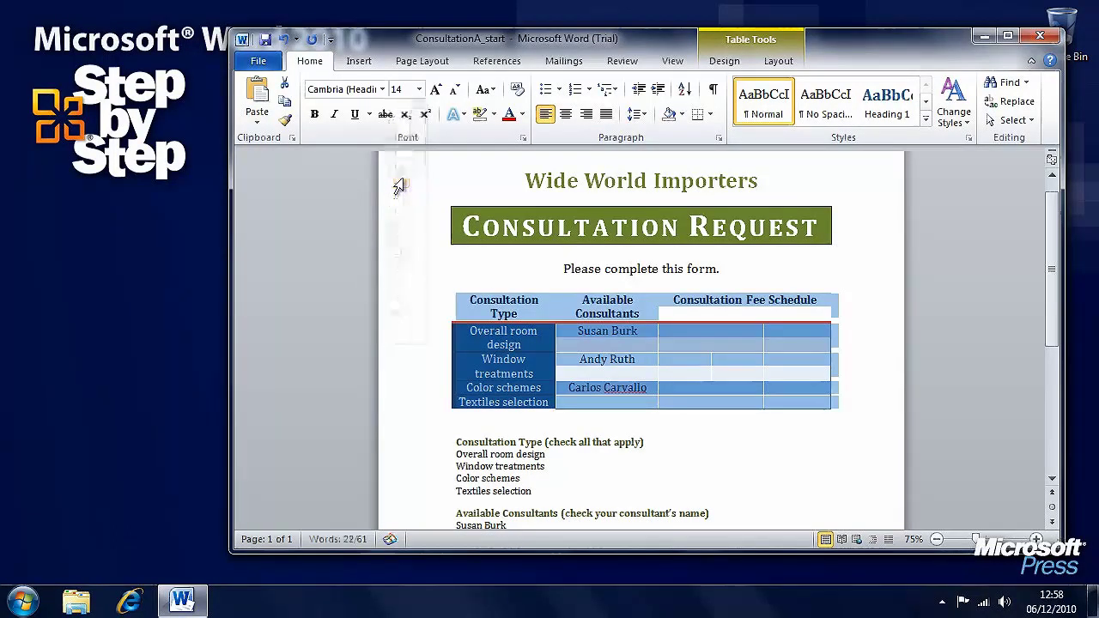
{"action": "left_click", "coordinate": [786, 345]}
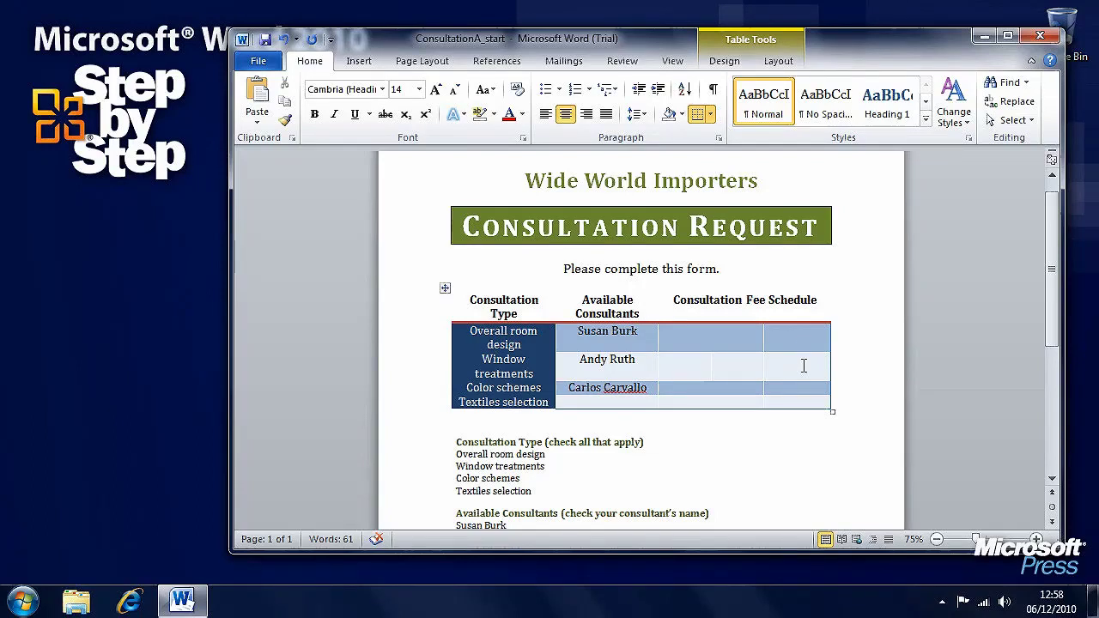
{"action": "left_click", "coordinate": [724, 60]}
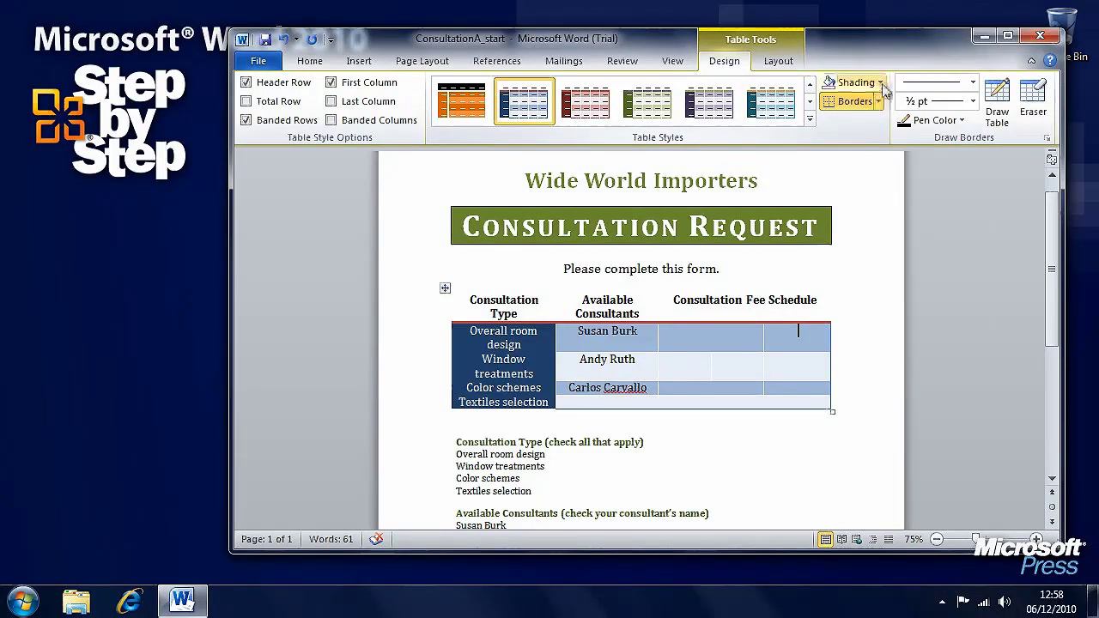
{"action": "left_click", "coordinate": [880, 84]}
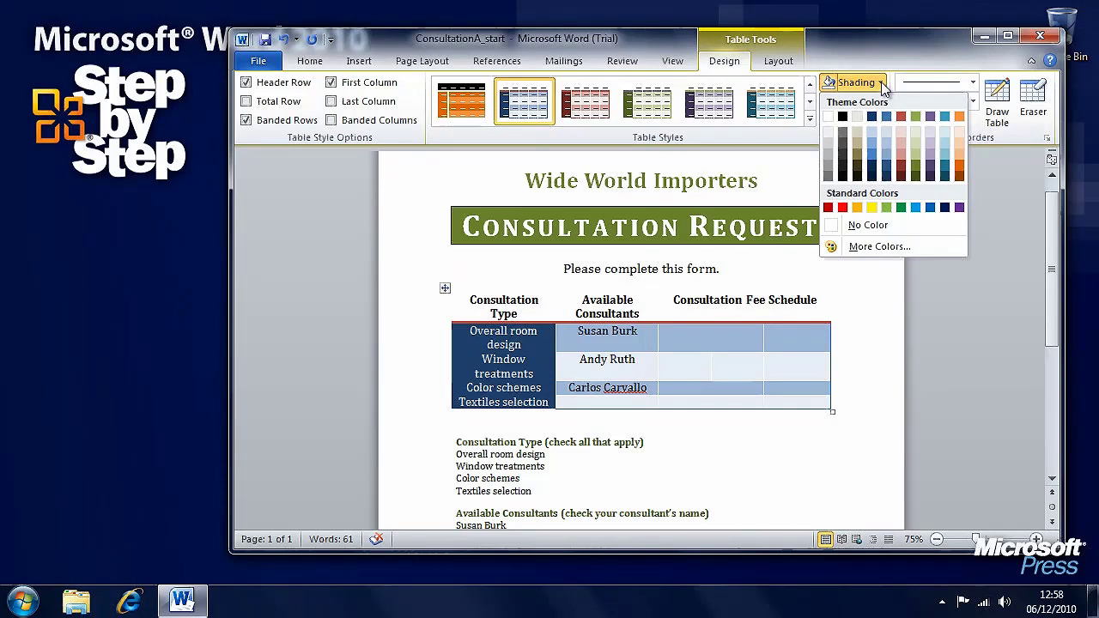
{"action": "left_click", "coordinate": [717, 340]}
{"action": "mouse_move", "coordinate": [712, 330]}
{"action": "left_mouse_down"}
{"action": "mouse_move", "coordinate": [738, 367]}
{"action": "mouse_move", "coordinate": [805, 375]}
{"action": "mouse_move", "coordinate": [802, 399]}
{"action": "left_mouse_up"}
{"action": "left_click", "coordinate": [797, 369]}
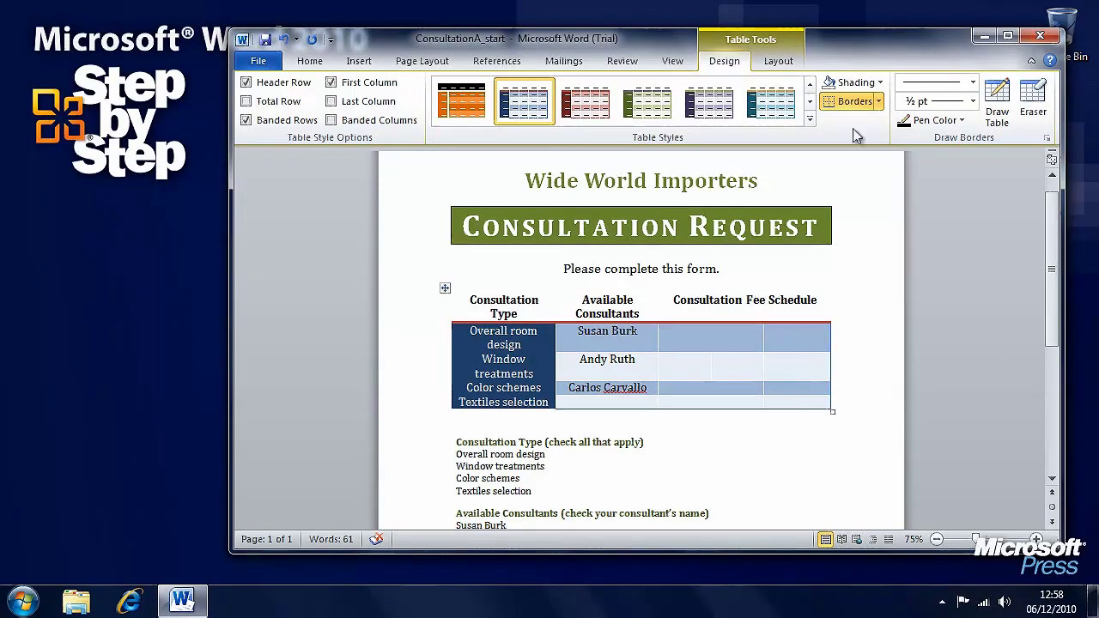
{"action": "left_click", "coordinate": [881, 82]}
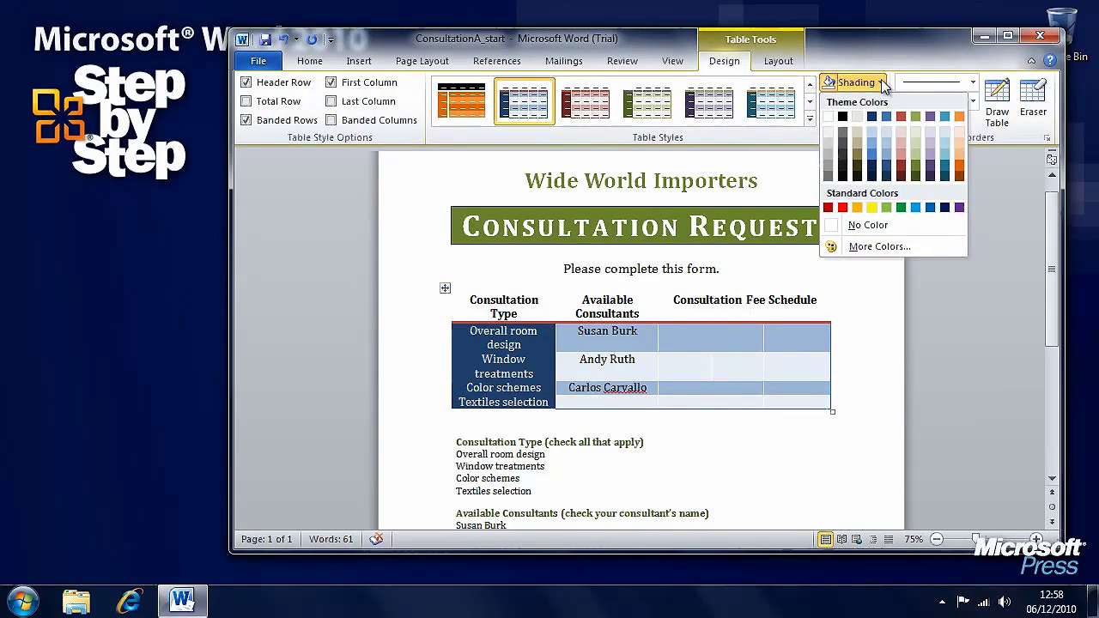
{"action": "left_click", "coordinate": [878, 247]}
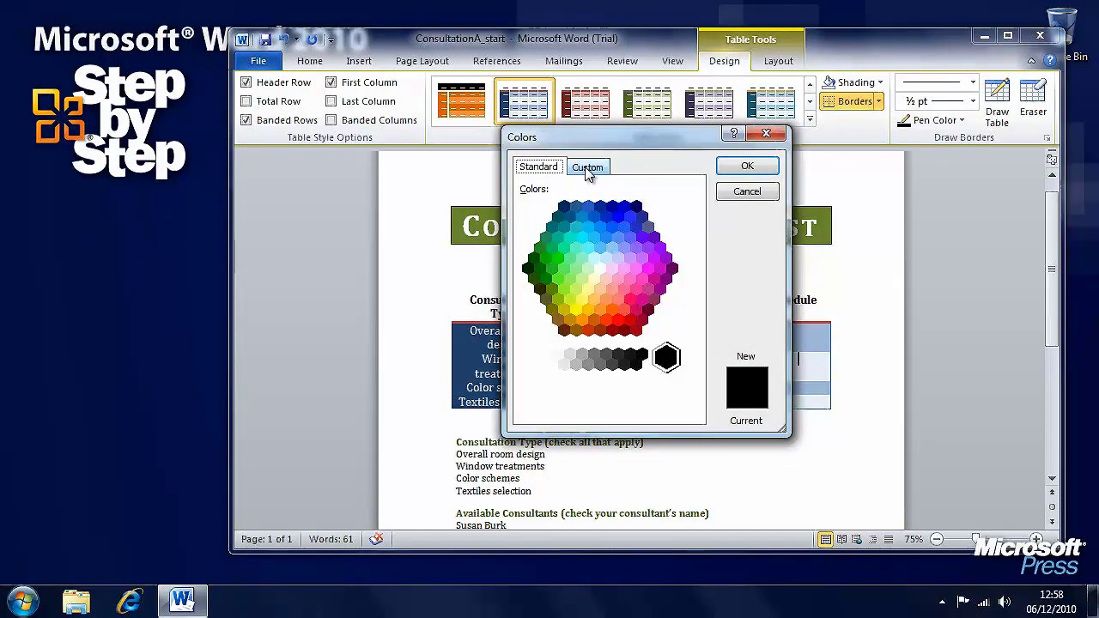
{"action": "left_click", "coordinate": [588, 169]}
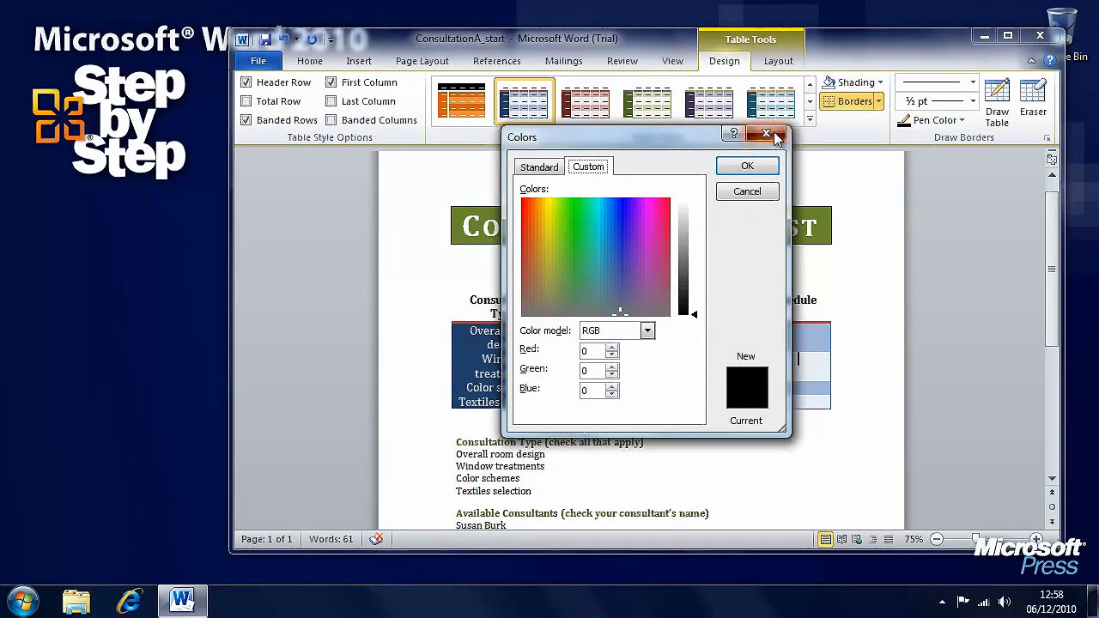
{"action": "left_click", "coordinate": [766, 134]}
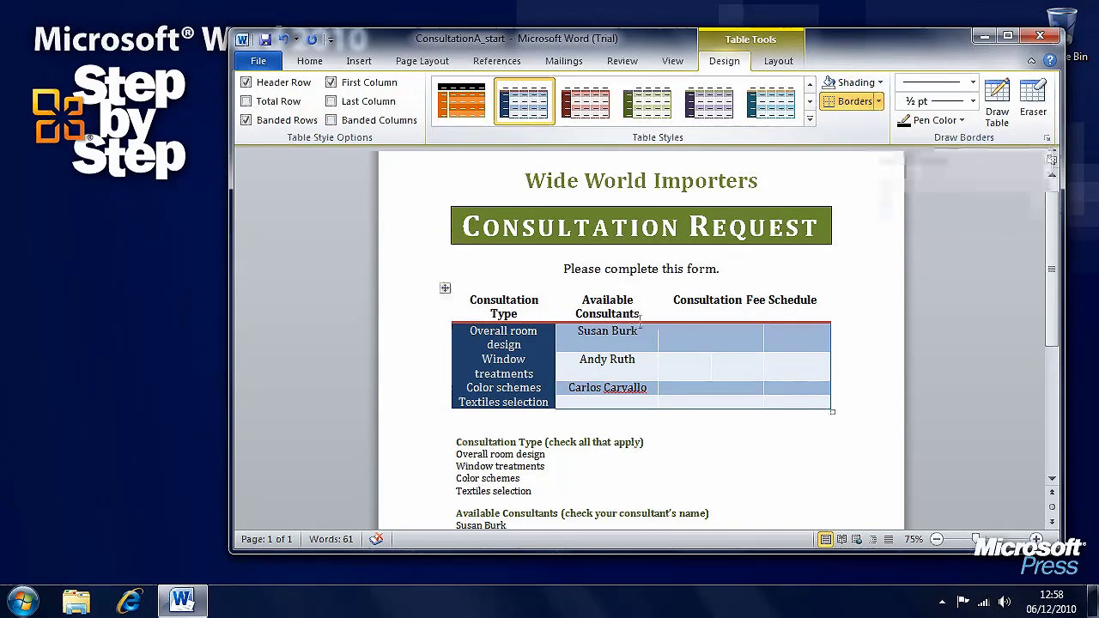
{"action": "left_click_drag", "start_coordinate": [803, 400], "coordinate": [498, 314]}
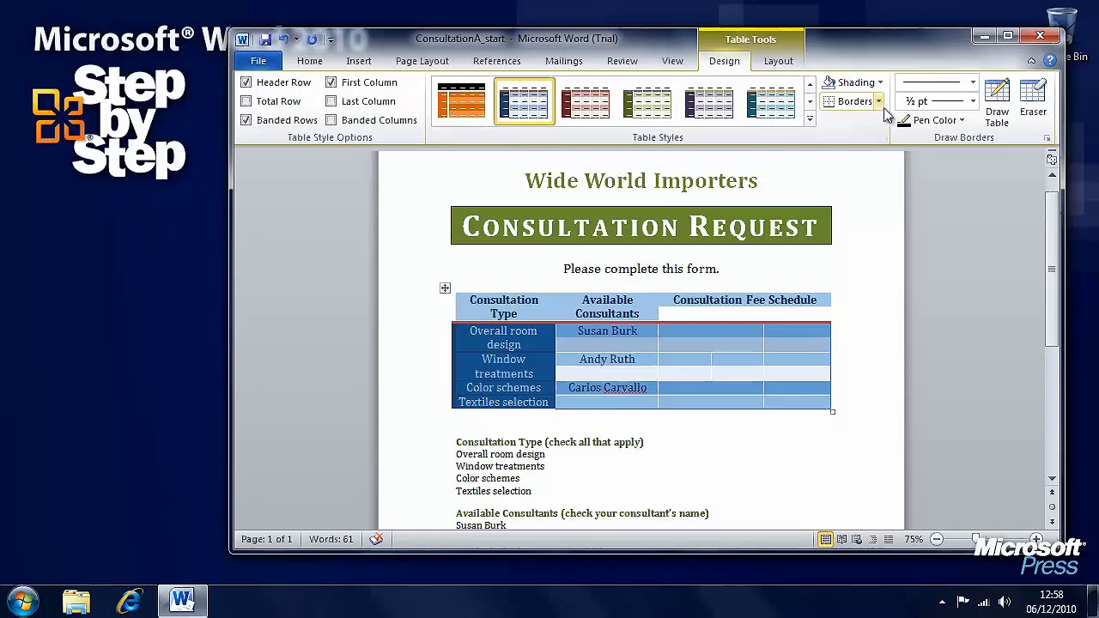
{"action": "left_click", "coordinate": [878, 101]}
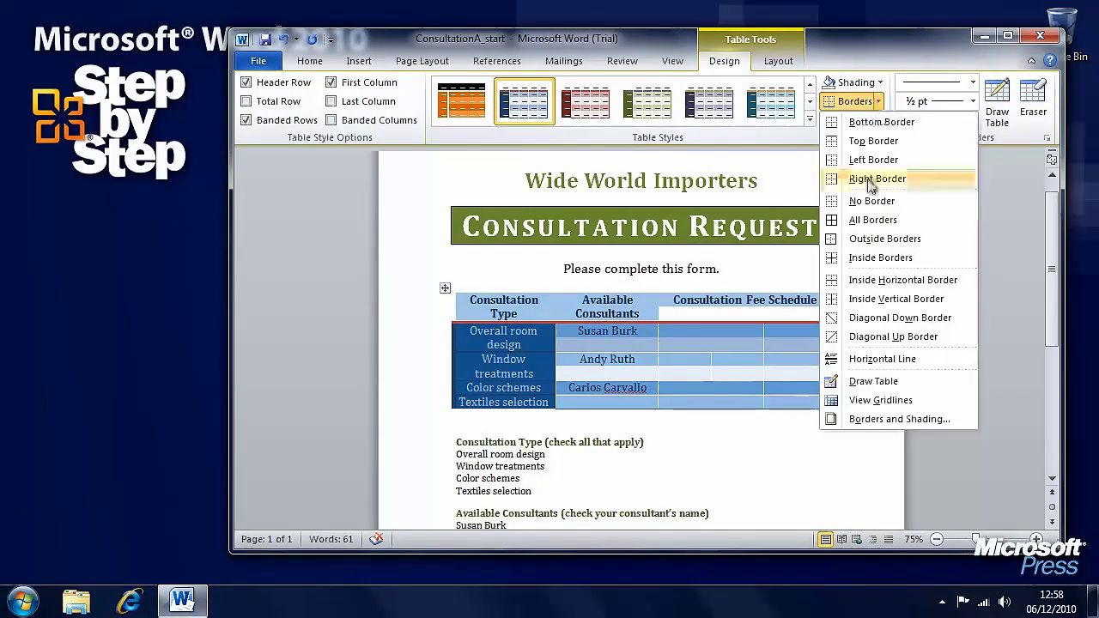
{"action": "left_click", "coordinate": [861, 220]}
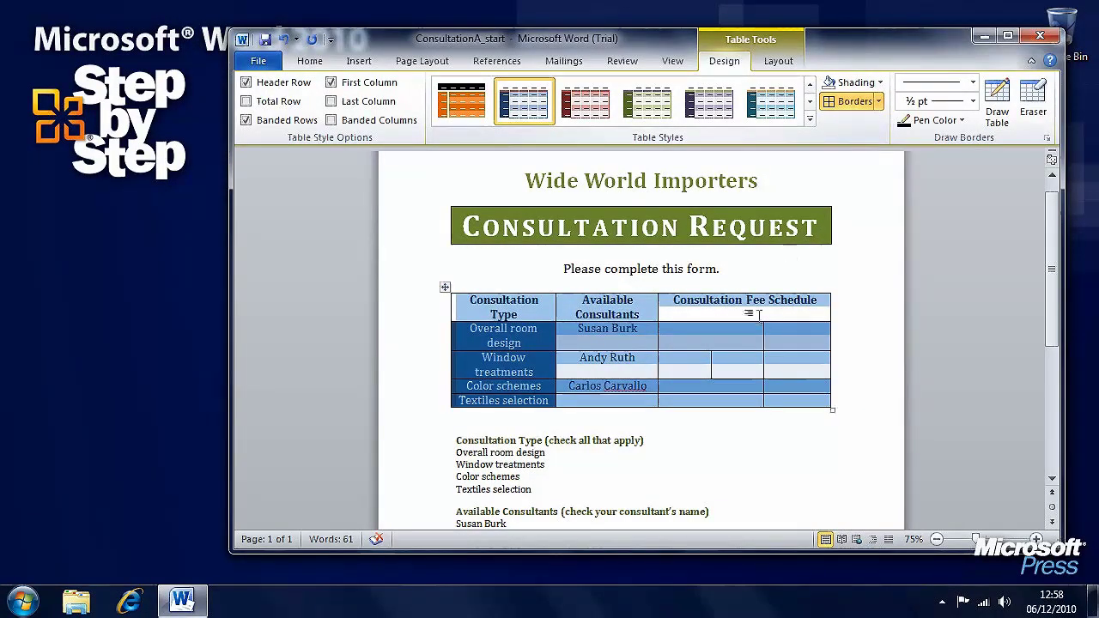
{"action": "left_click", "coordinate": [730, 344]}
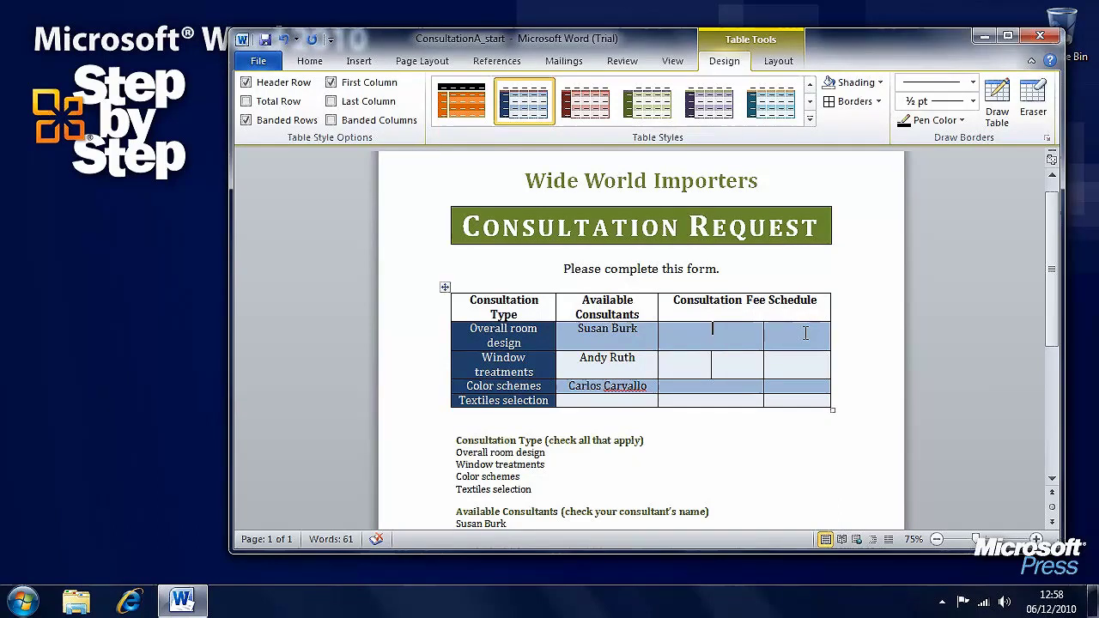
{"action": "left_click", "coordinate": [285, 39]}
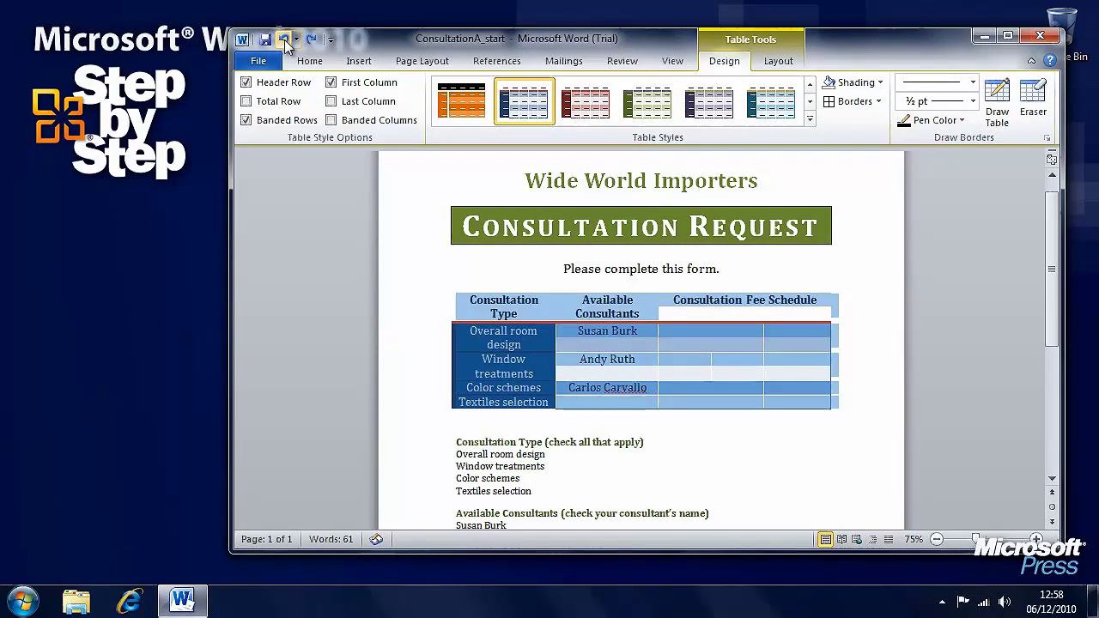
{"action": "left_click", "coordinate": [792, 335]}
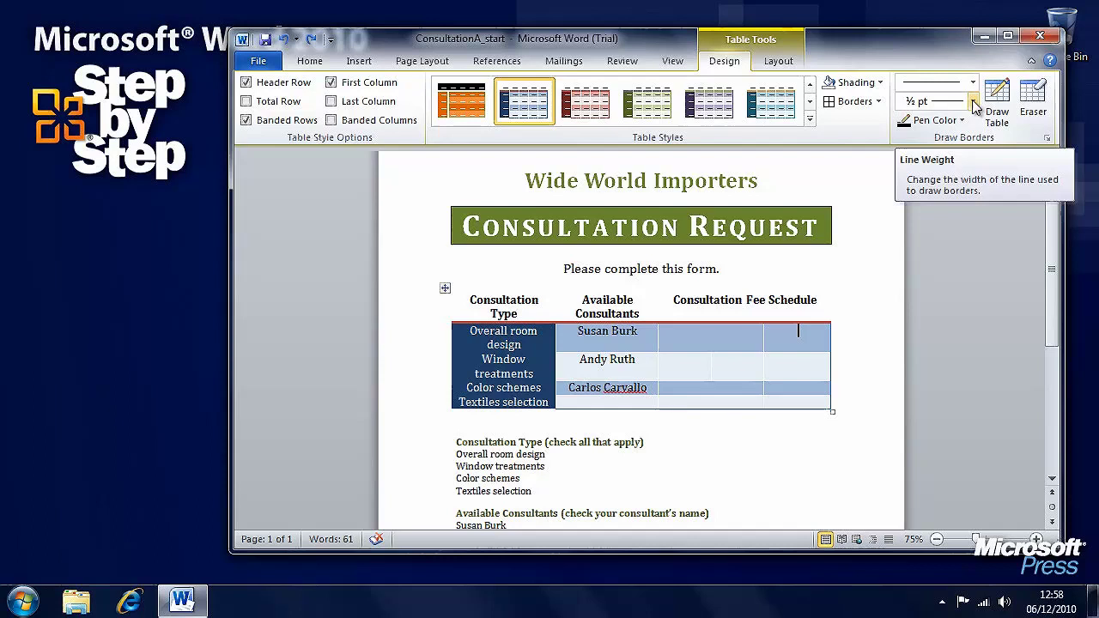
{"action": "left_click", "coordinate": [446, 288]}
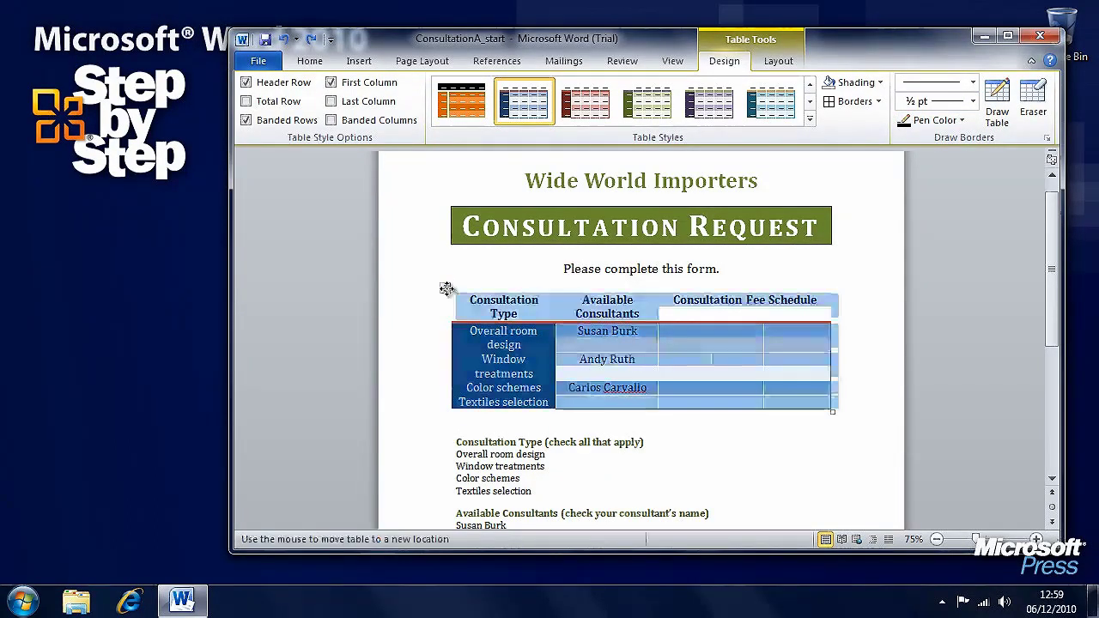
Step: Open Table Properties from the shortcut menu, review its Row, Column, Cell and Alt Text tabs, then open Borders and Shading
{"action": "right_click", "coordinate": [567, 313]}
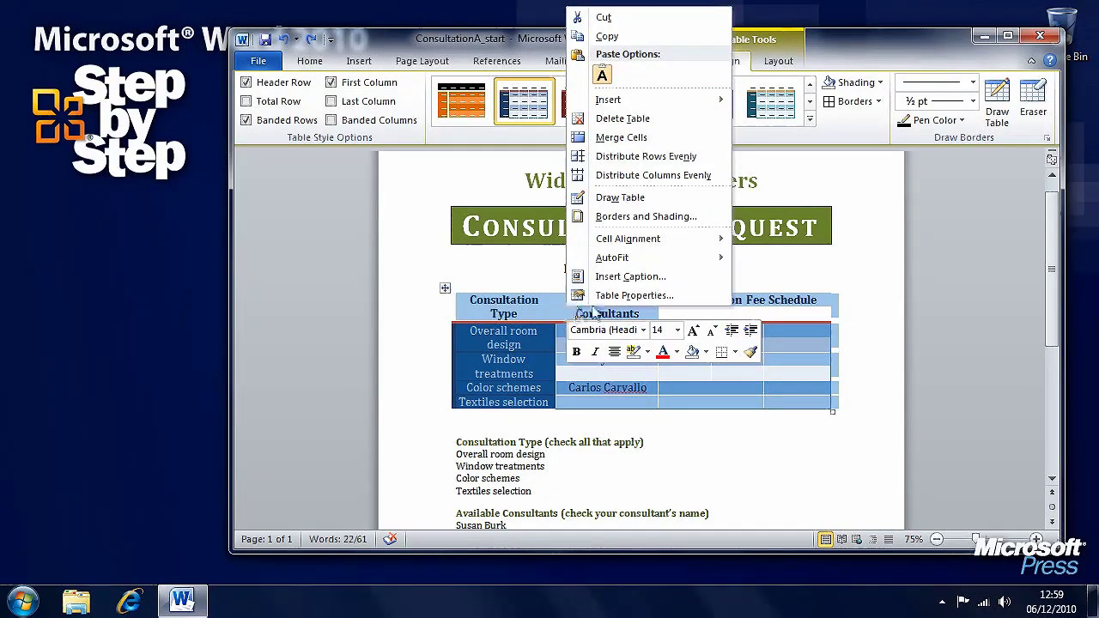
{"action": "left_click", "coordinate": [687, 296]}
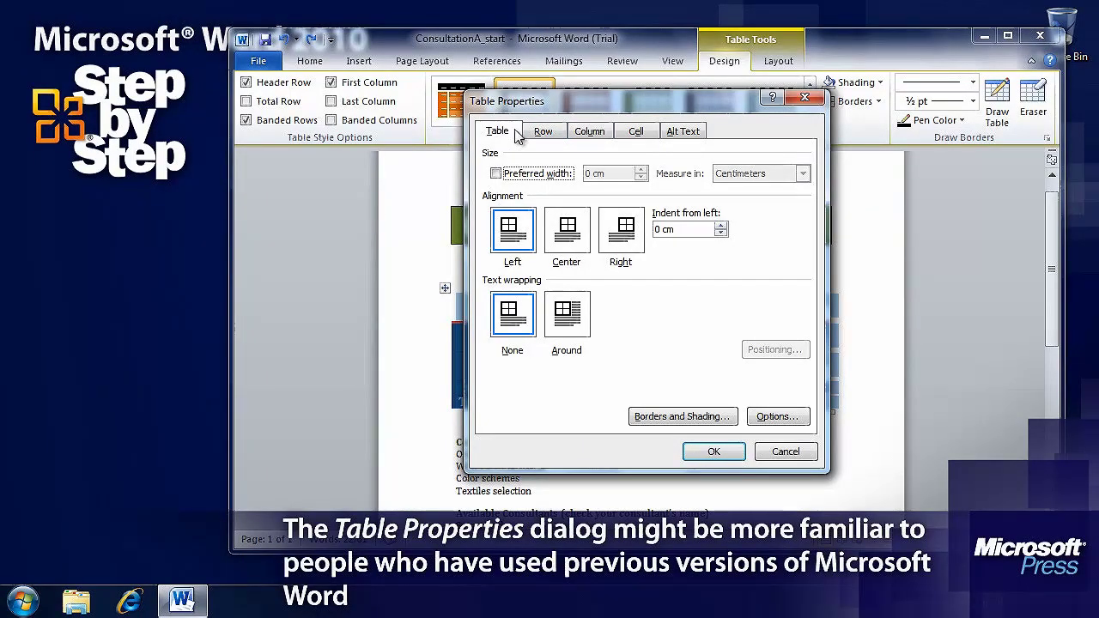
{"action": "left_click", "coordinate": [544, 136]}
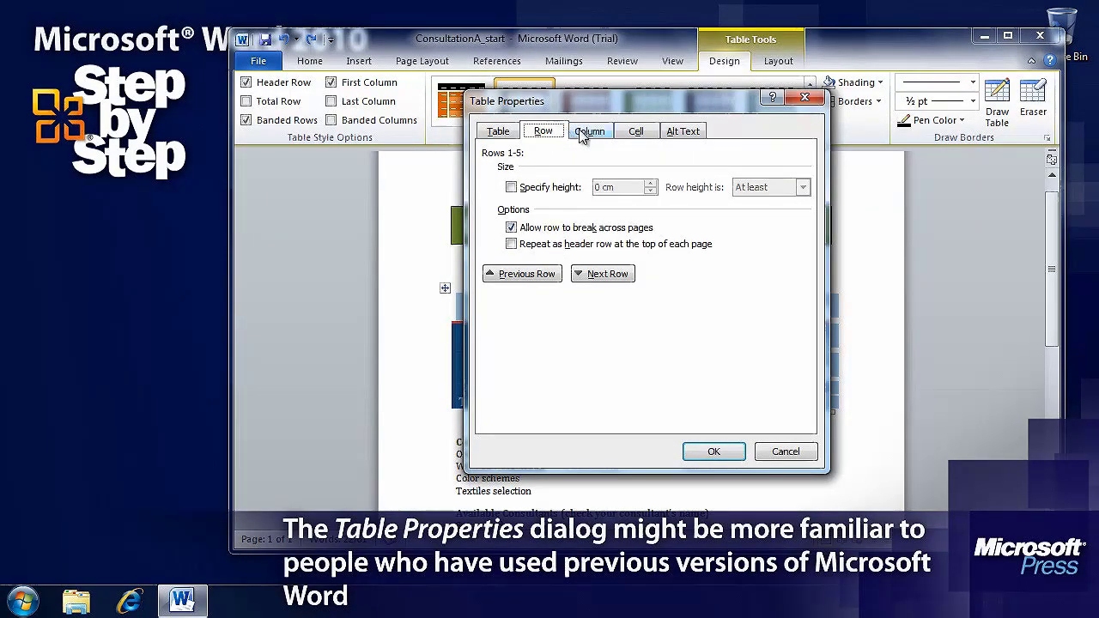
{"action": "left_click", "coordinate": [592, 134]}
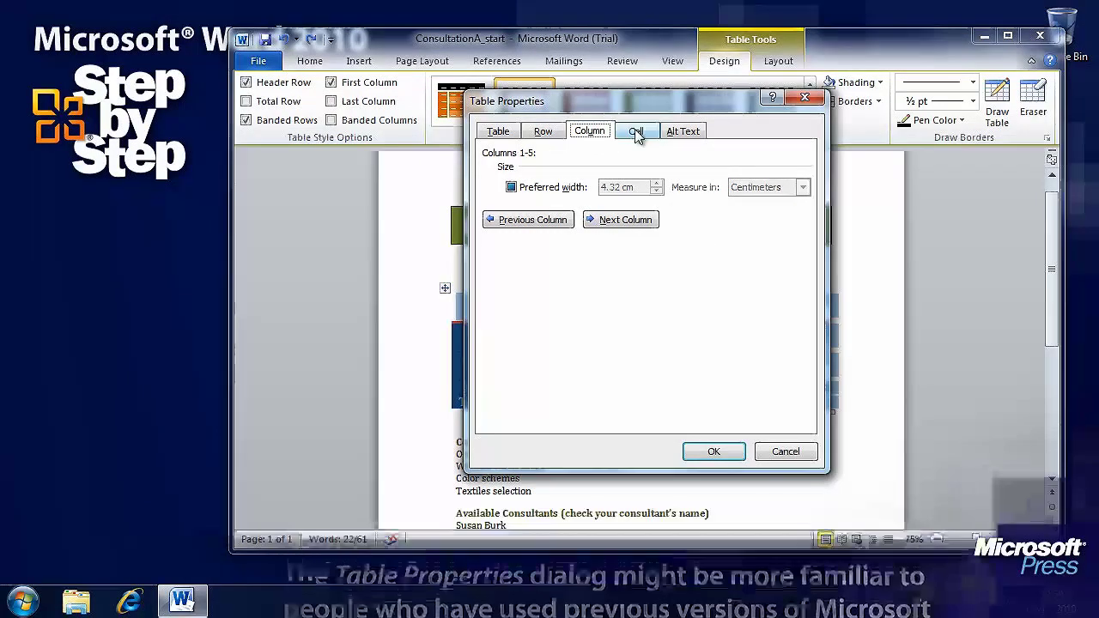
{"action": "left_click", "coordinate": [639, 133]}
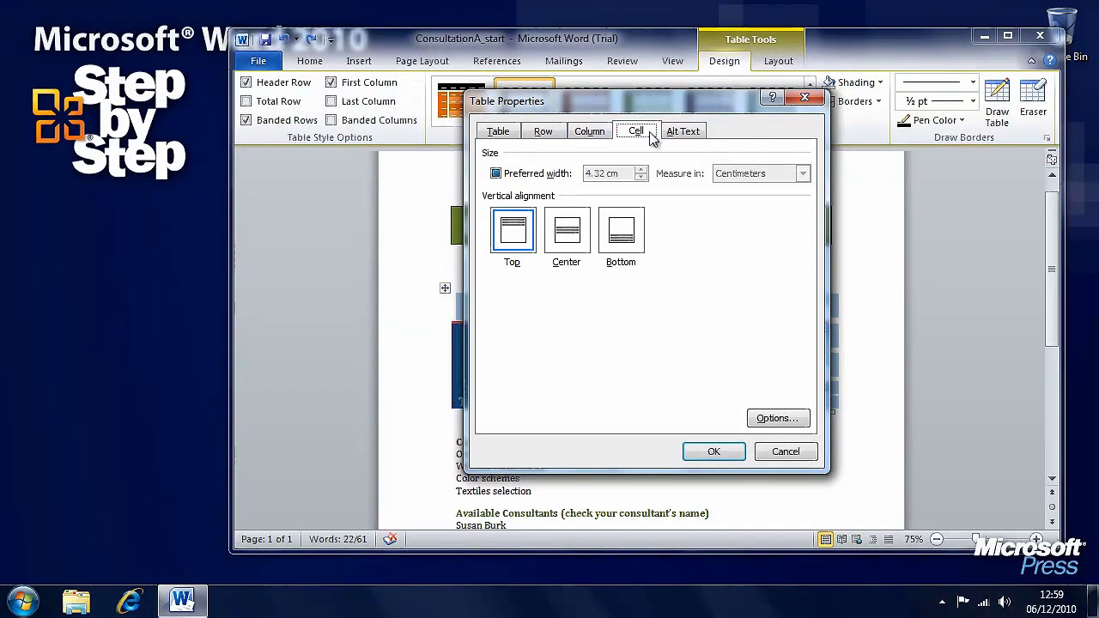
{"action": "left_click", "coordinate": [677, 135]}
{"action": "left_click", "coordinate": [498, 132]}
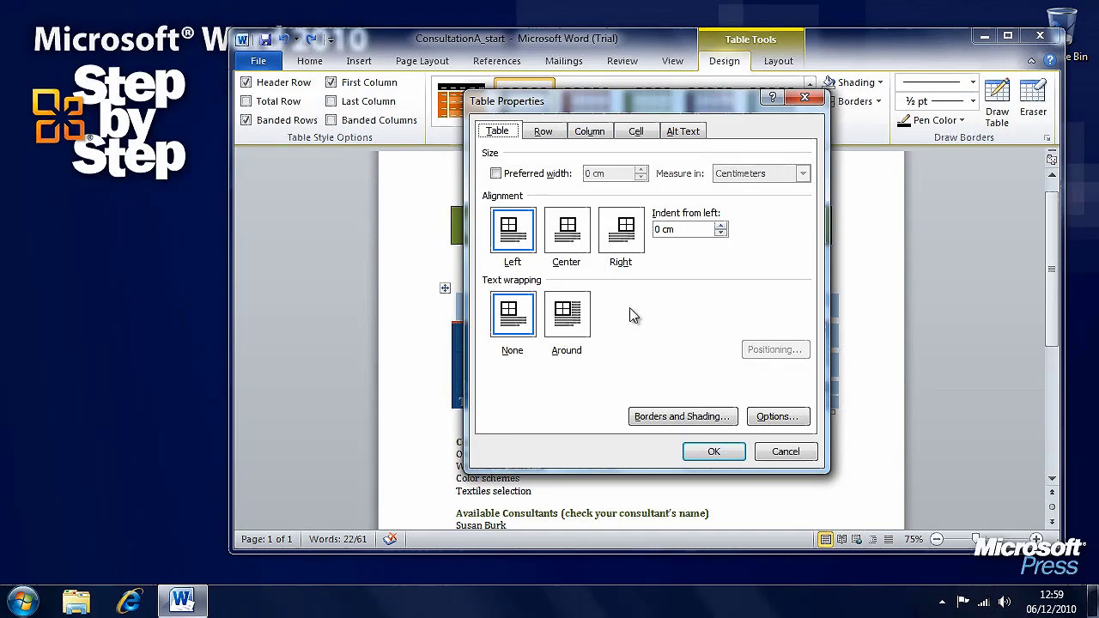
{"action": "left_click", "coordinate": [708, 418]}
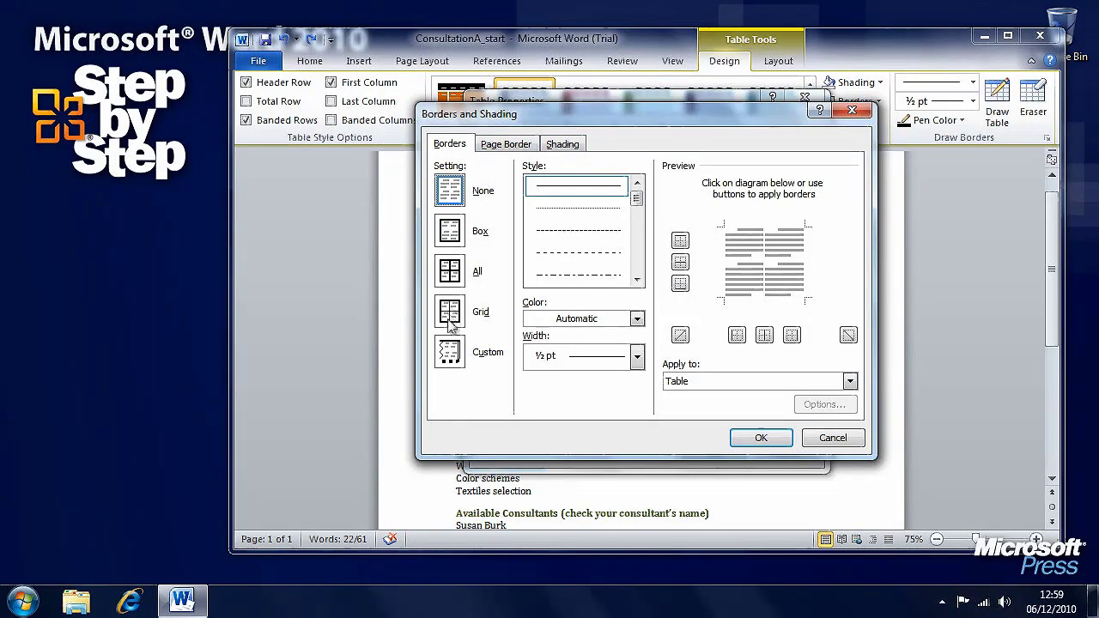
Step: Review the Page Border and Shading tabs, keeping the Clear pattern, and cancel without changes
{"action": "left_click", "coordinate": [508, 151]}
{"action": "left_click", "coordinate": [453, 148]}
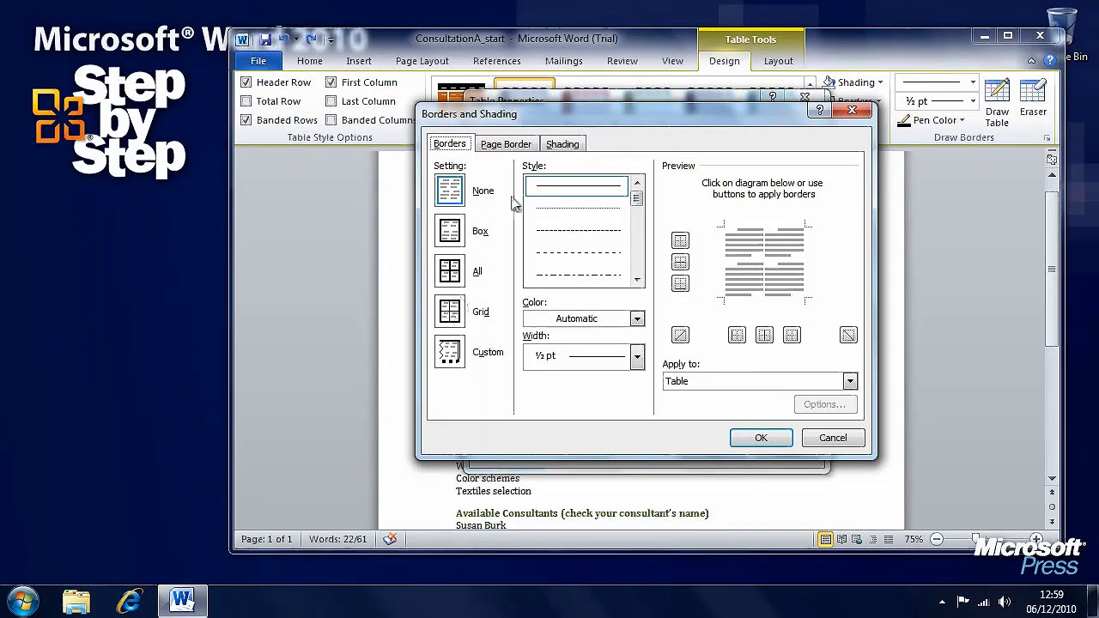
{"action": "left_click", "coordinate": [505, 144]}
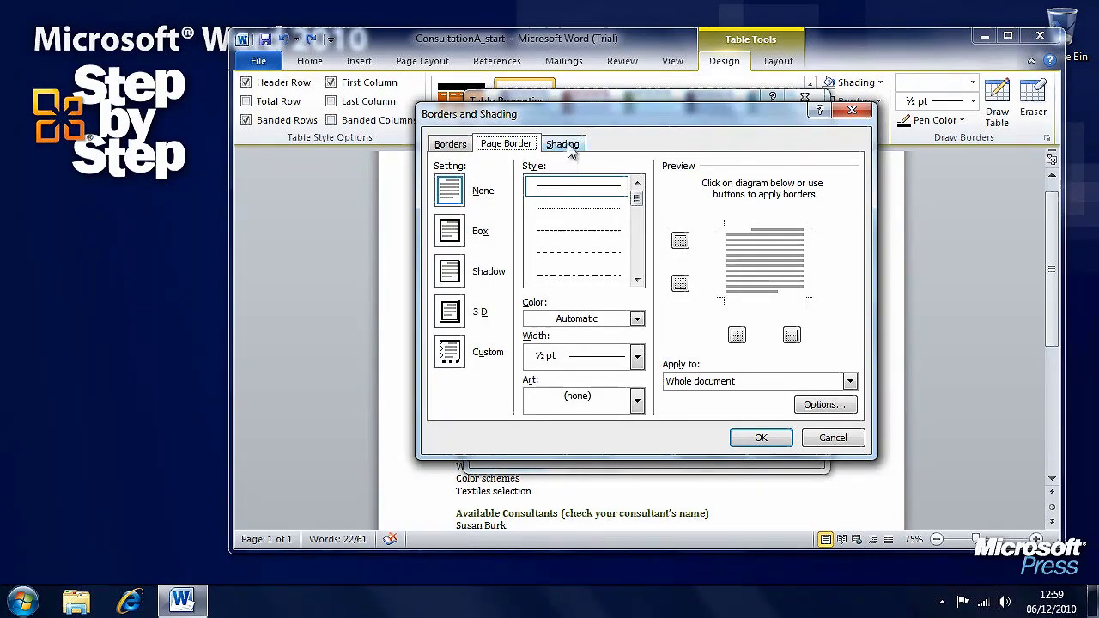
{"action": "left_click", "coordinate": [569, 146]}
{"action": "left_click", "coordinate": [533, 185]}
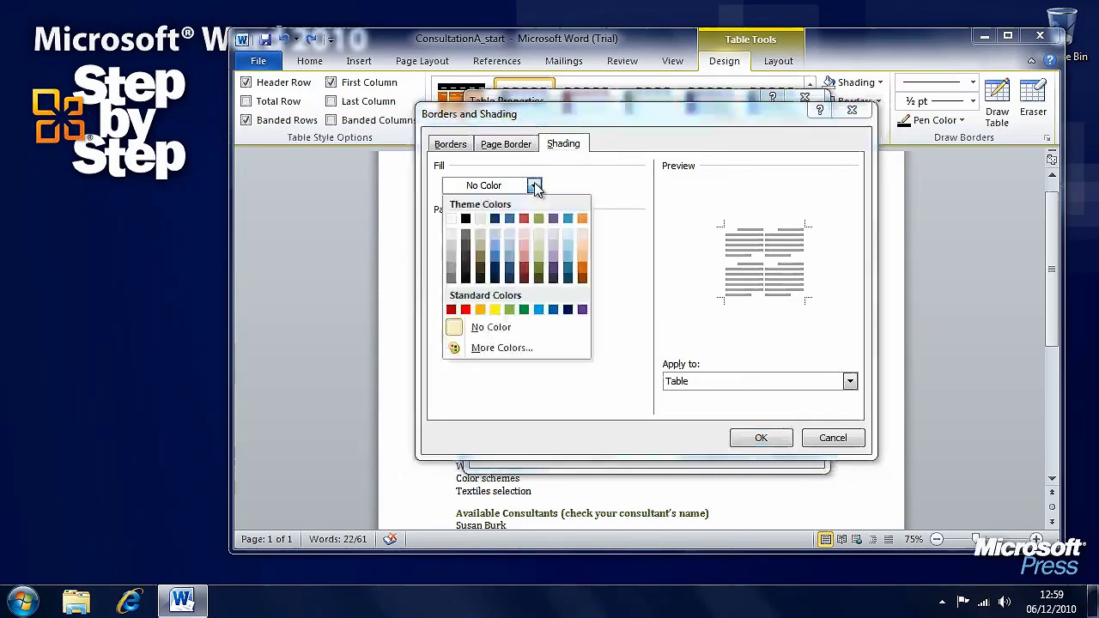
{"action": "left_click", "coordinate": [607, 192]}
{"action": "left_click", "coordinate": [577, 231]}
{"action": "left_click", "coordinate": [643, 249]}
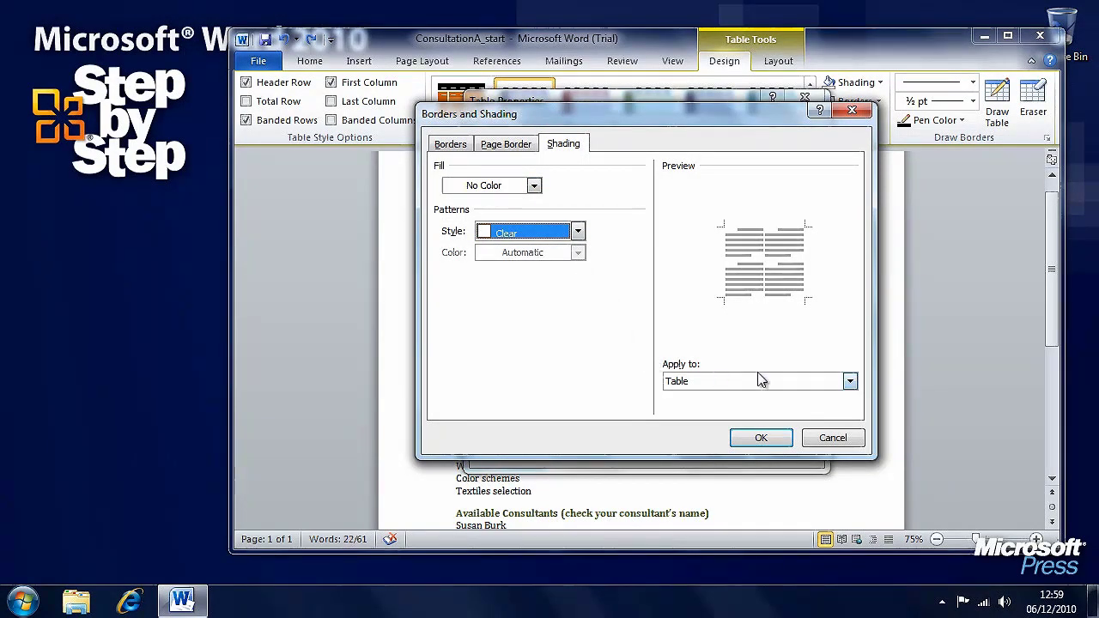
{"action": "left_click", "coordinate": [831, 438]}
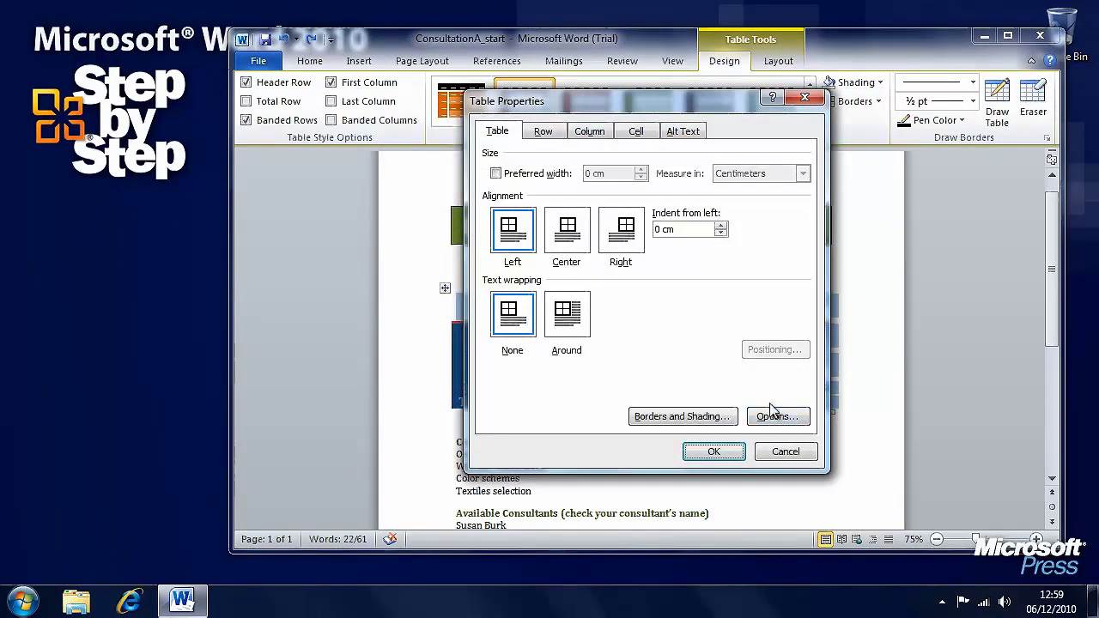
Step: Give cells 0.1 cm top and bottom margins and 0.04 cm spacing, confirming both dialogs
{"action": "left_click", "coordinate": [788, 419]}
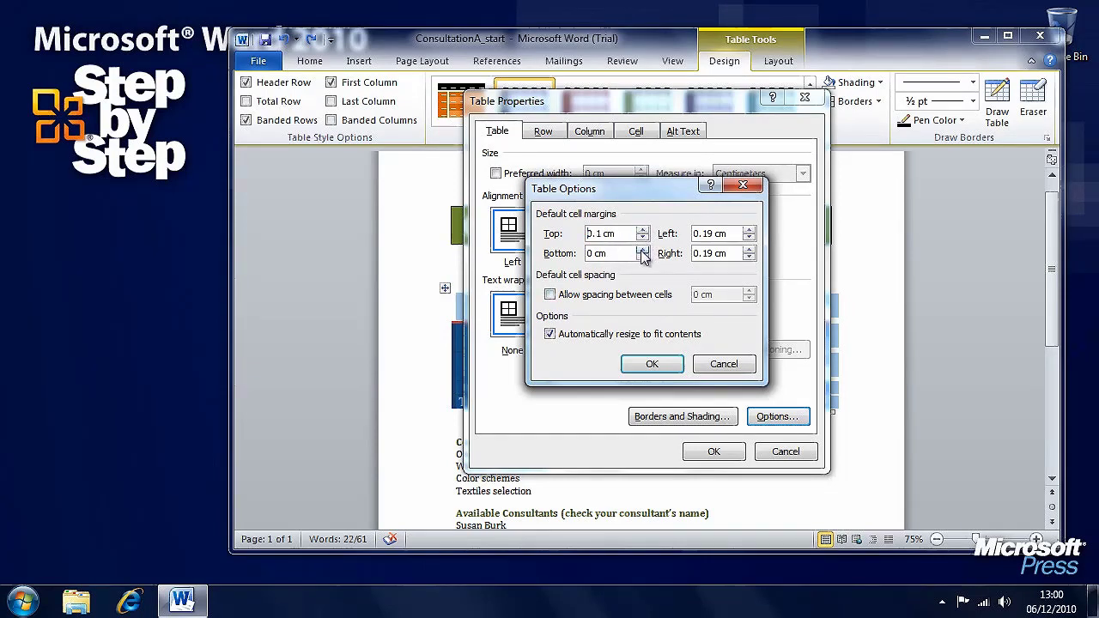
{"action": "left_click", "coordinate": [550, 296]}
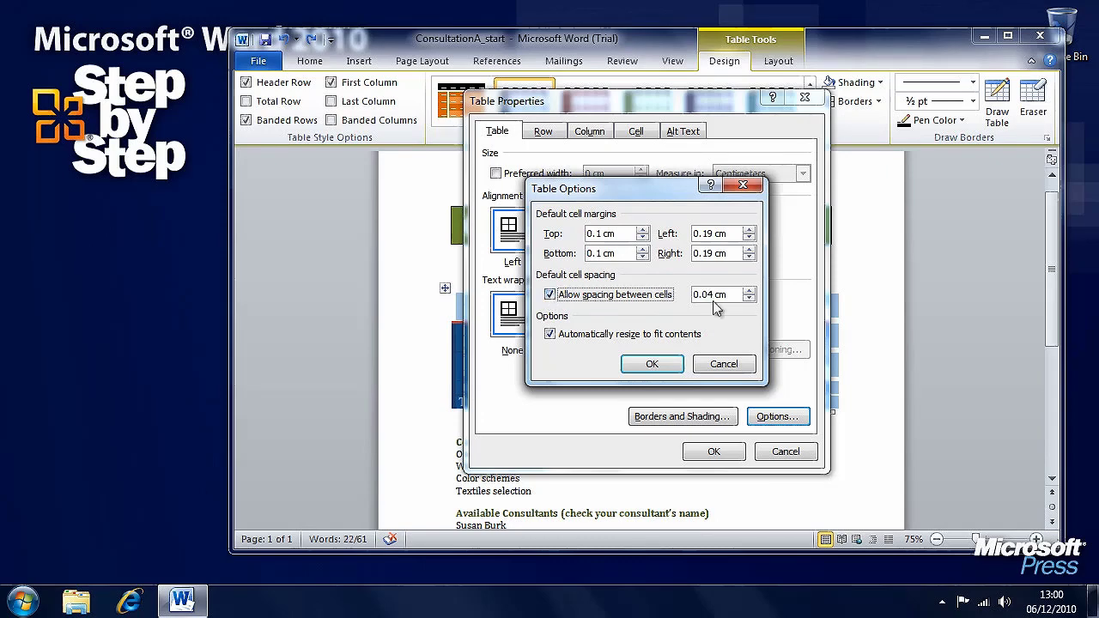
{"action": "left_click", "coordinate": [652, 365]}
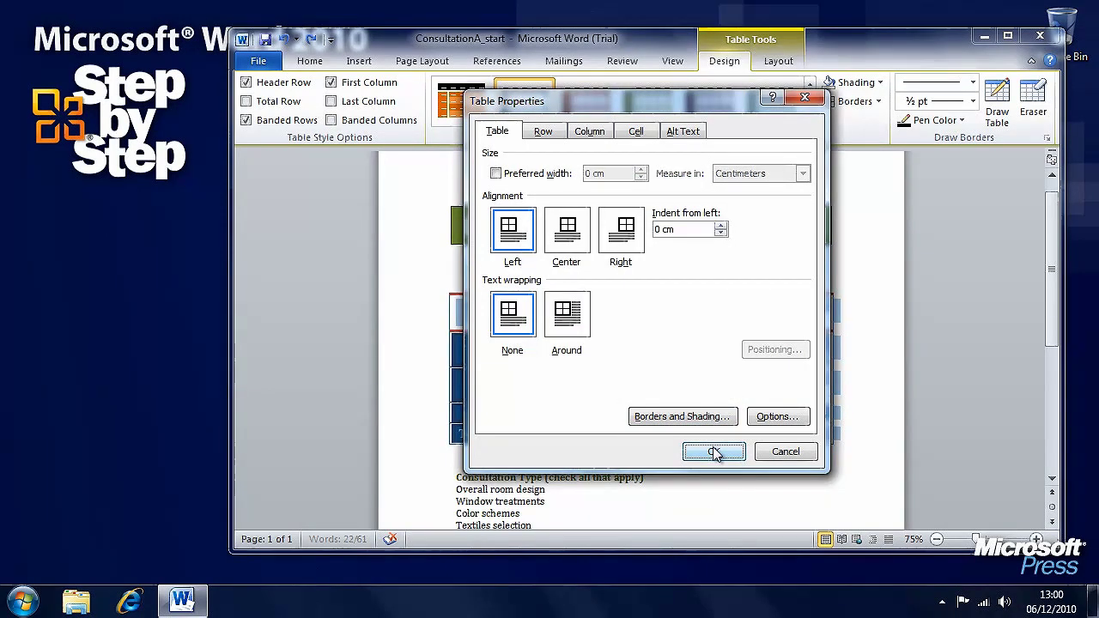
{"action": "left_click", "coordinate": [714, 452]}
{"action": "left_click", "coordinate": [790, 466]}
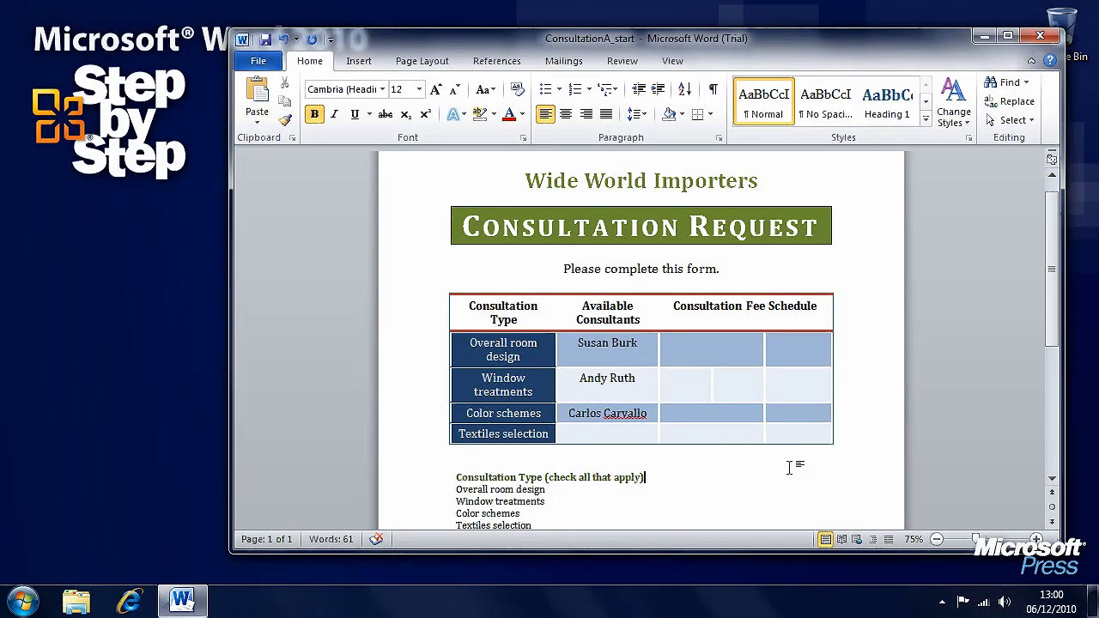
{"action": "left_click", "coordinate": [289, 43]}
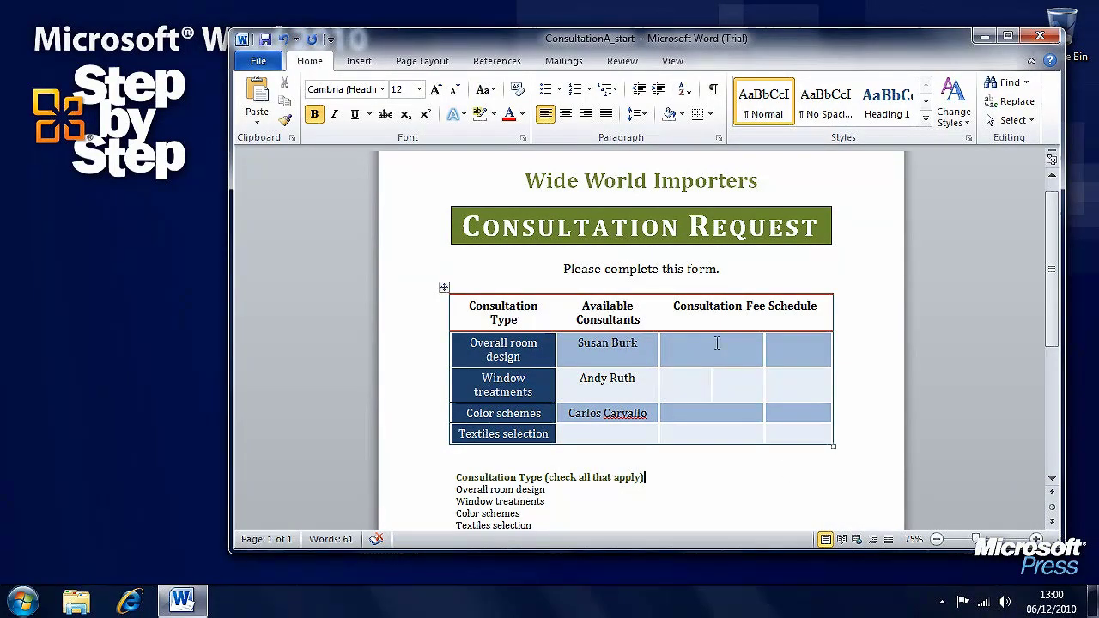